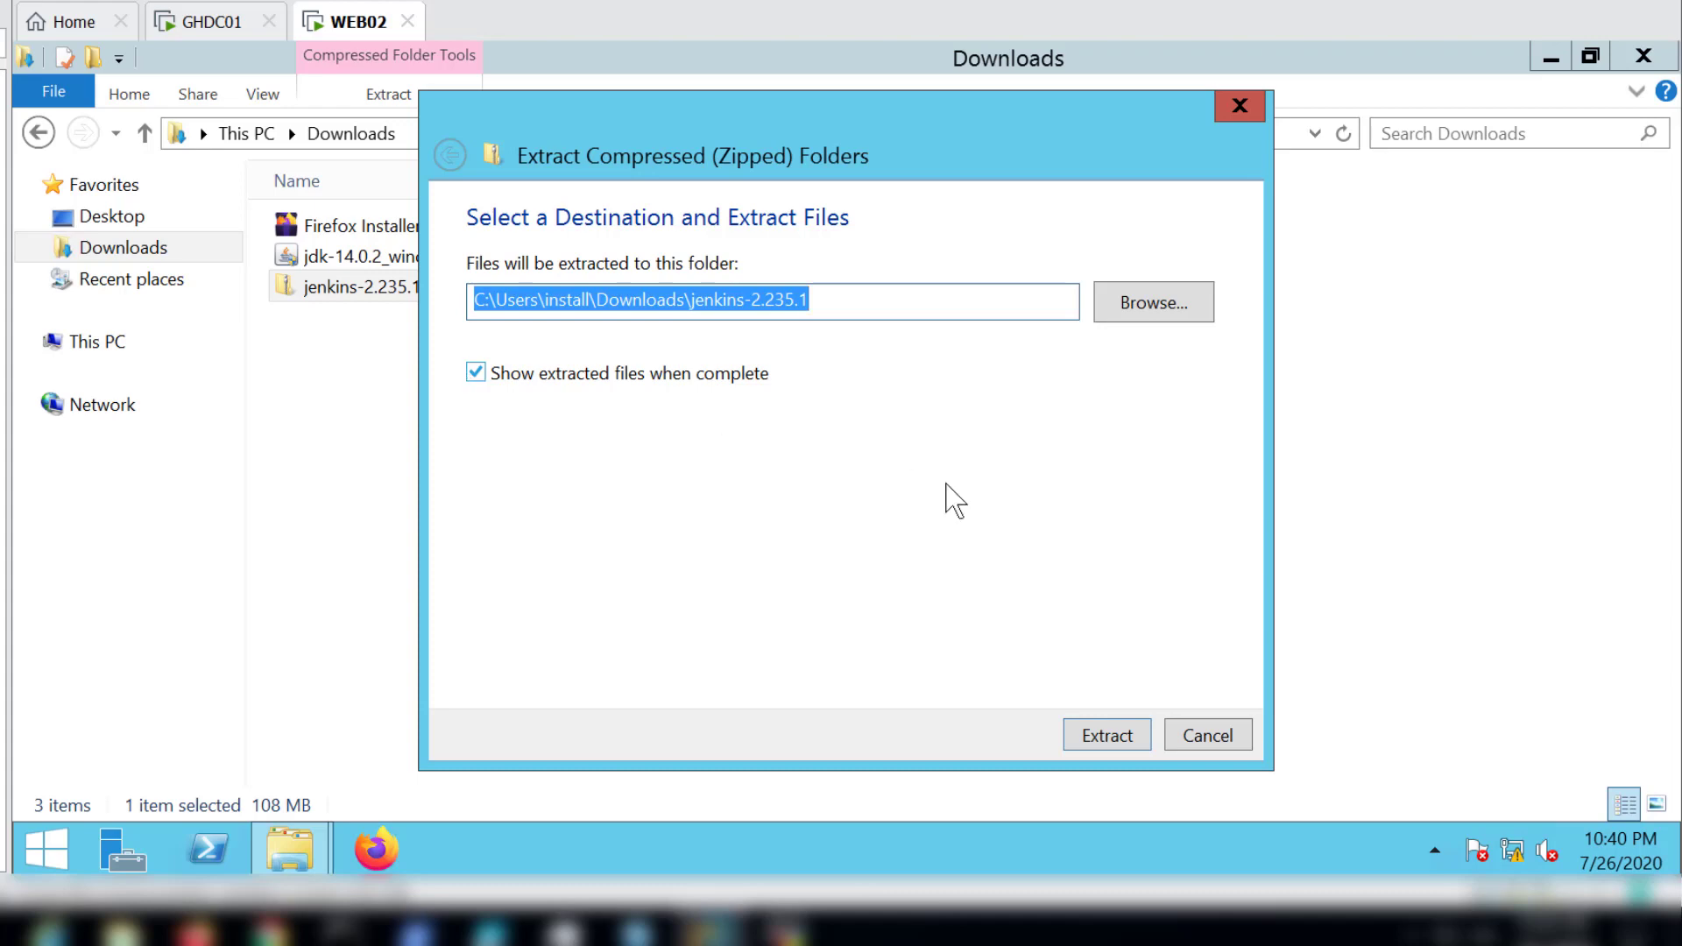
Step: Extract the jenkins-2.235.1 archive to C:\Users\install\Downloads\jenkins-2.235.1 and return to the Downloads folder
left_click(1108, 736)
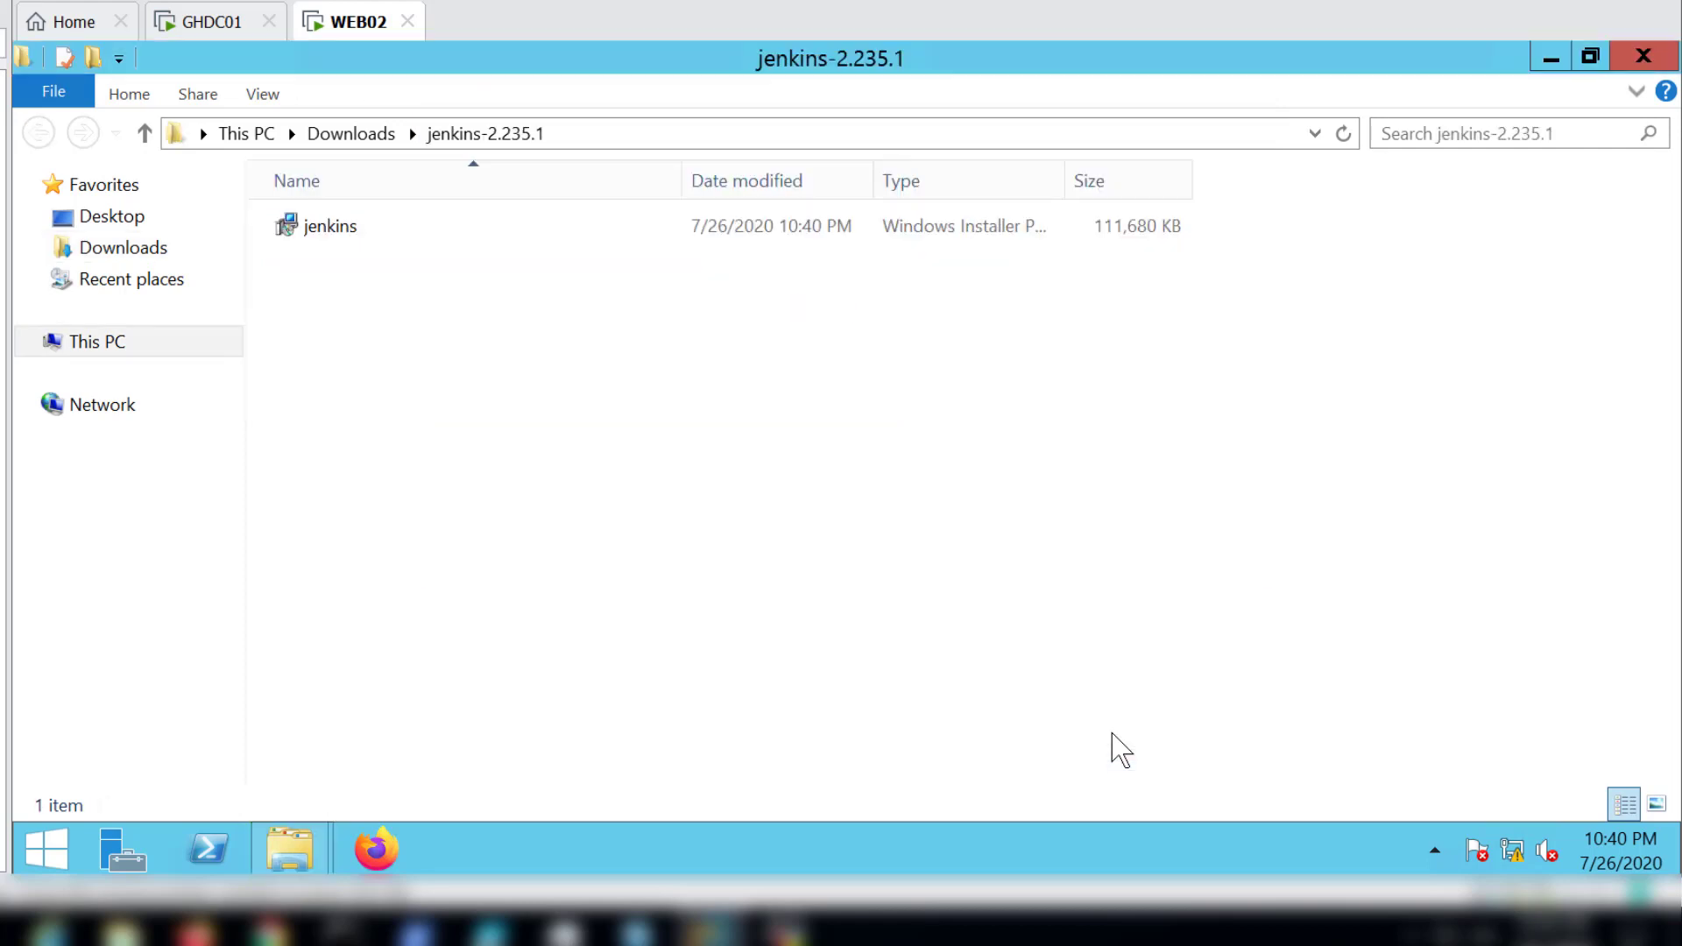
left_click(1552, 59)
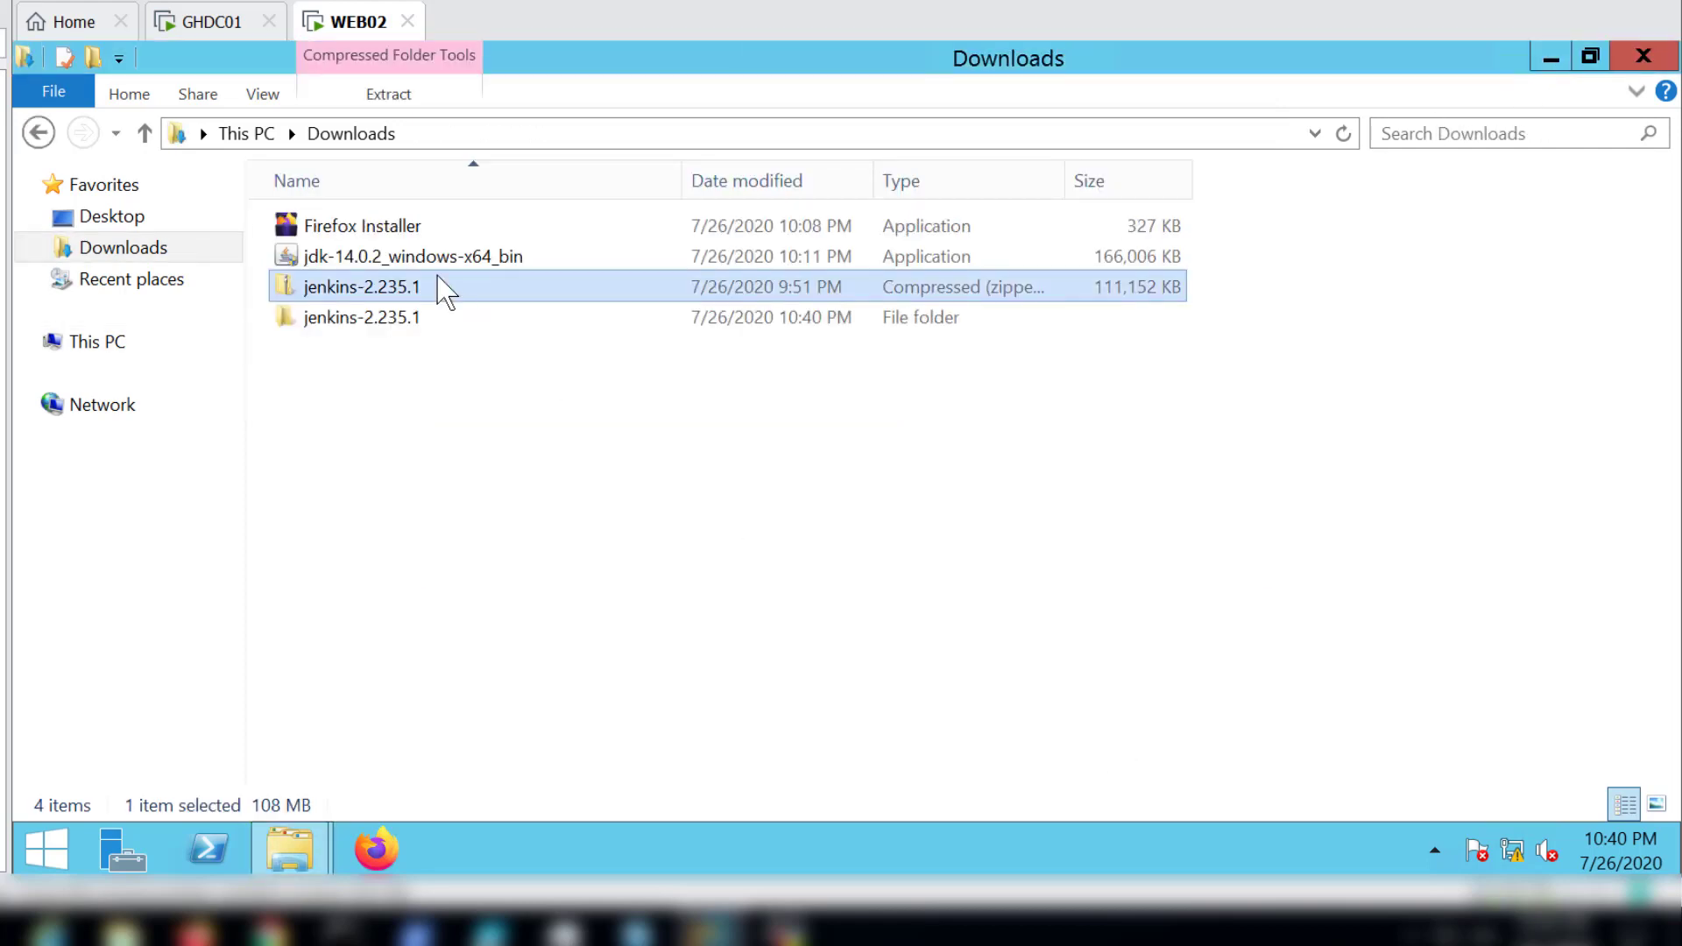
Step: Install Java SE Development Kit 14.0.2 from the Downloads folder, keeping the default destination C:\Program Files\Java\jdk-14.0.2\
left_click(400, 257)
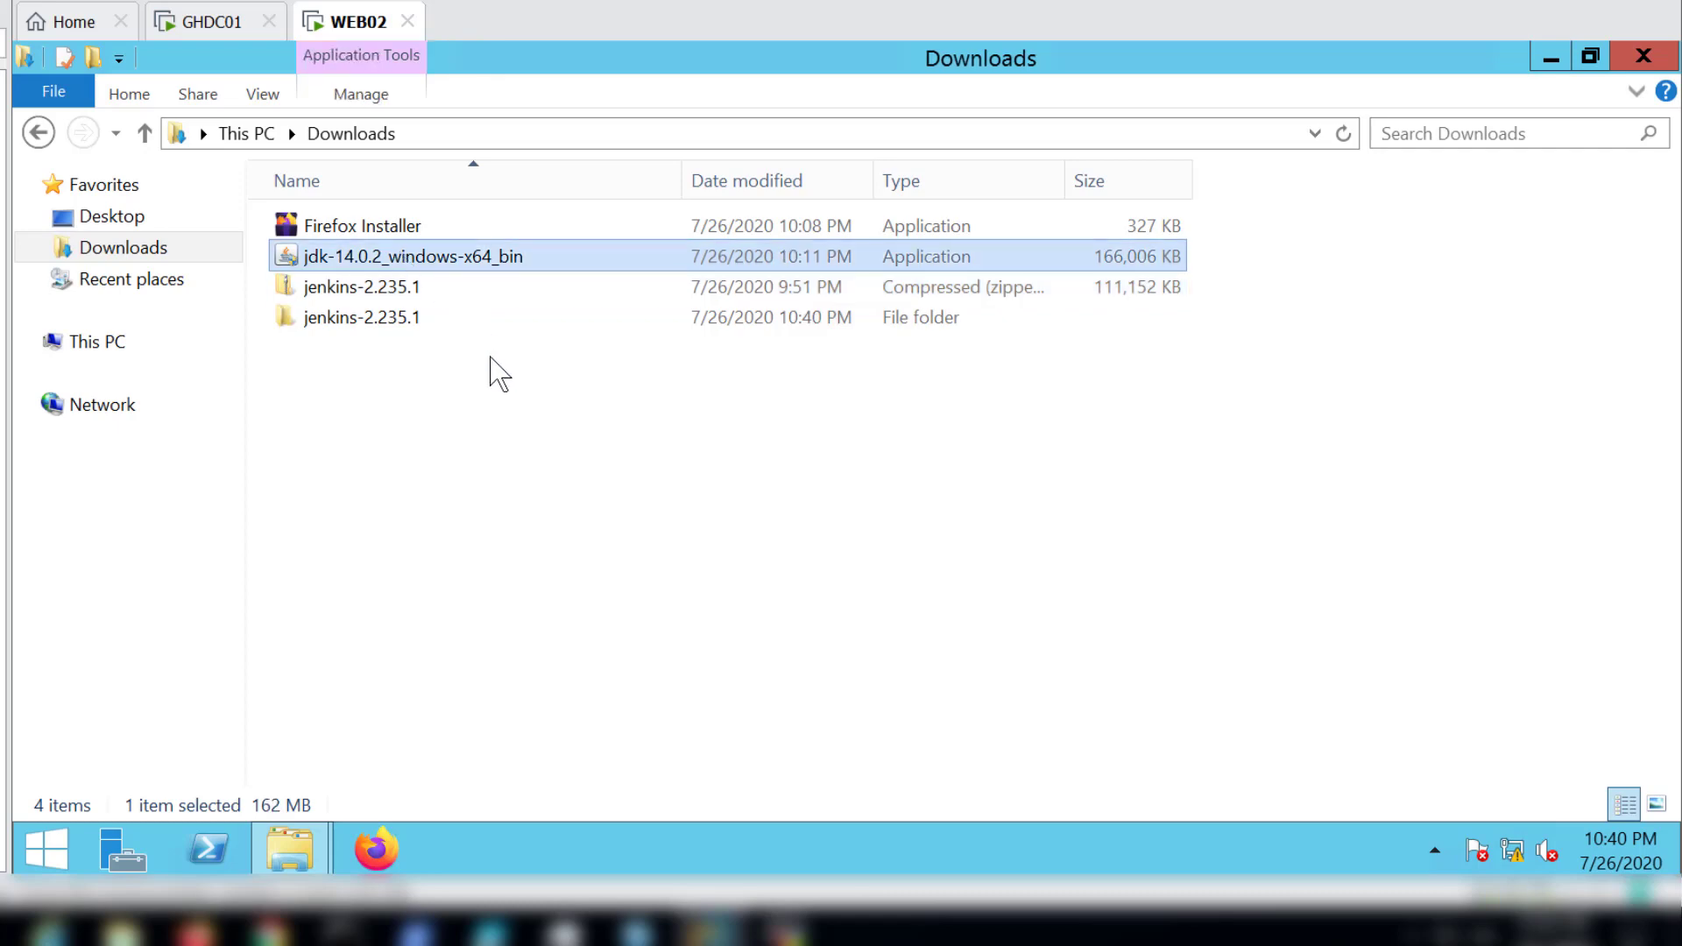
double_click(412, 259)
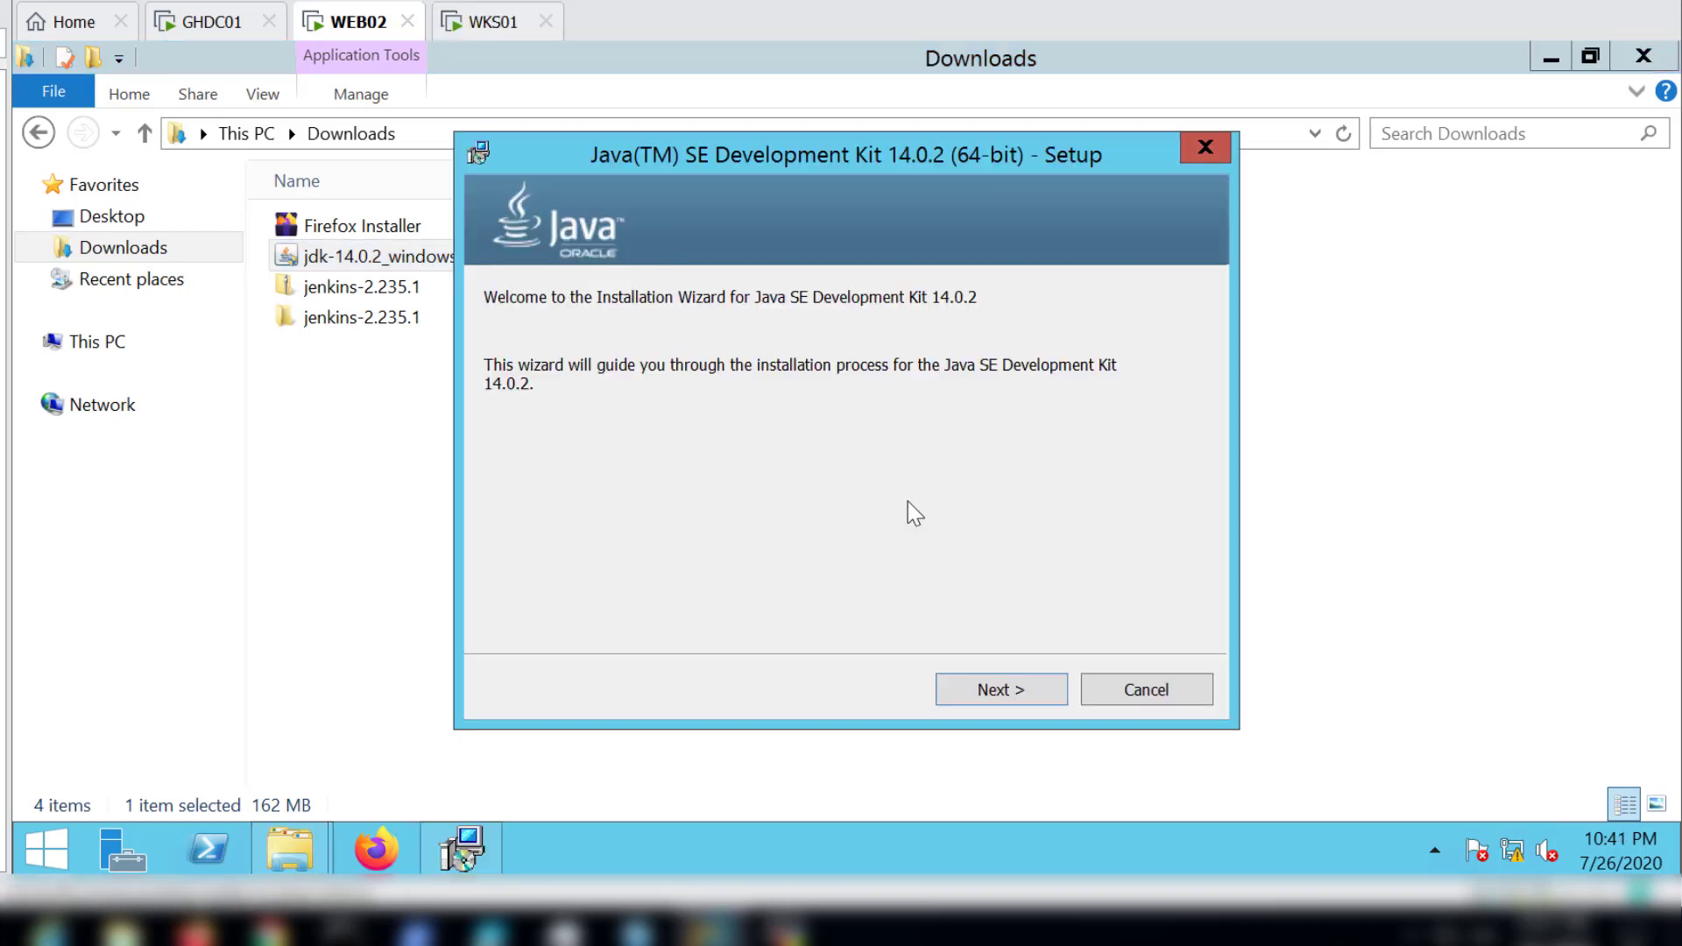
left_click(996, 699)
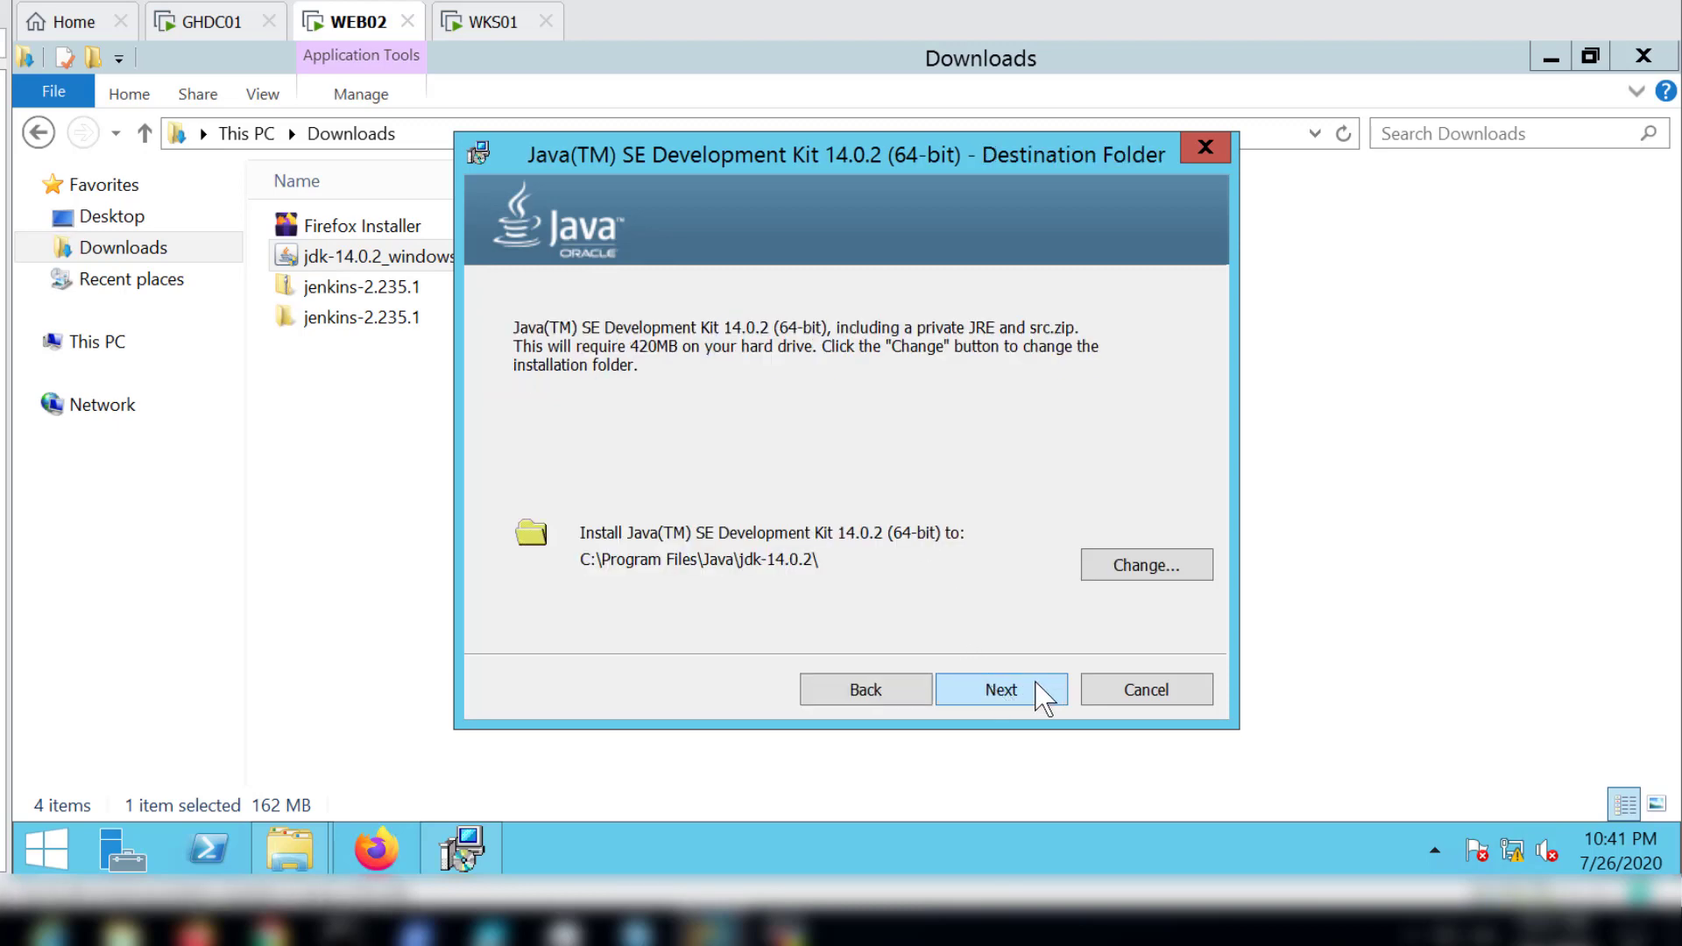
left_click(1022, 698)
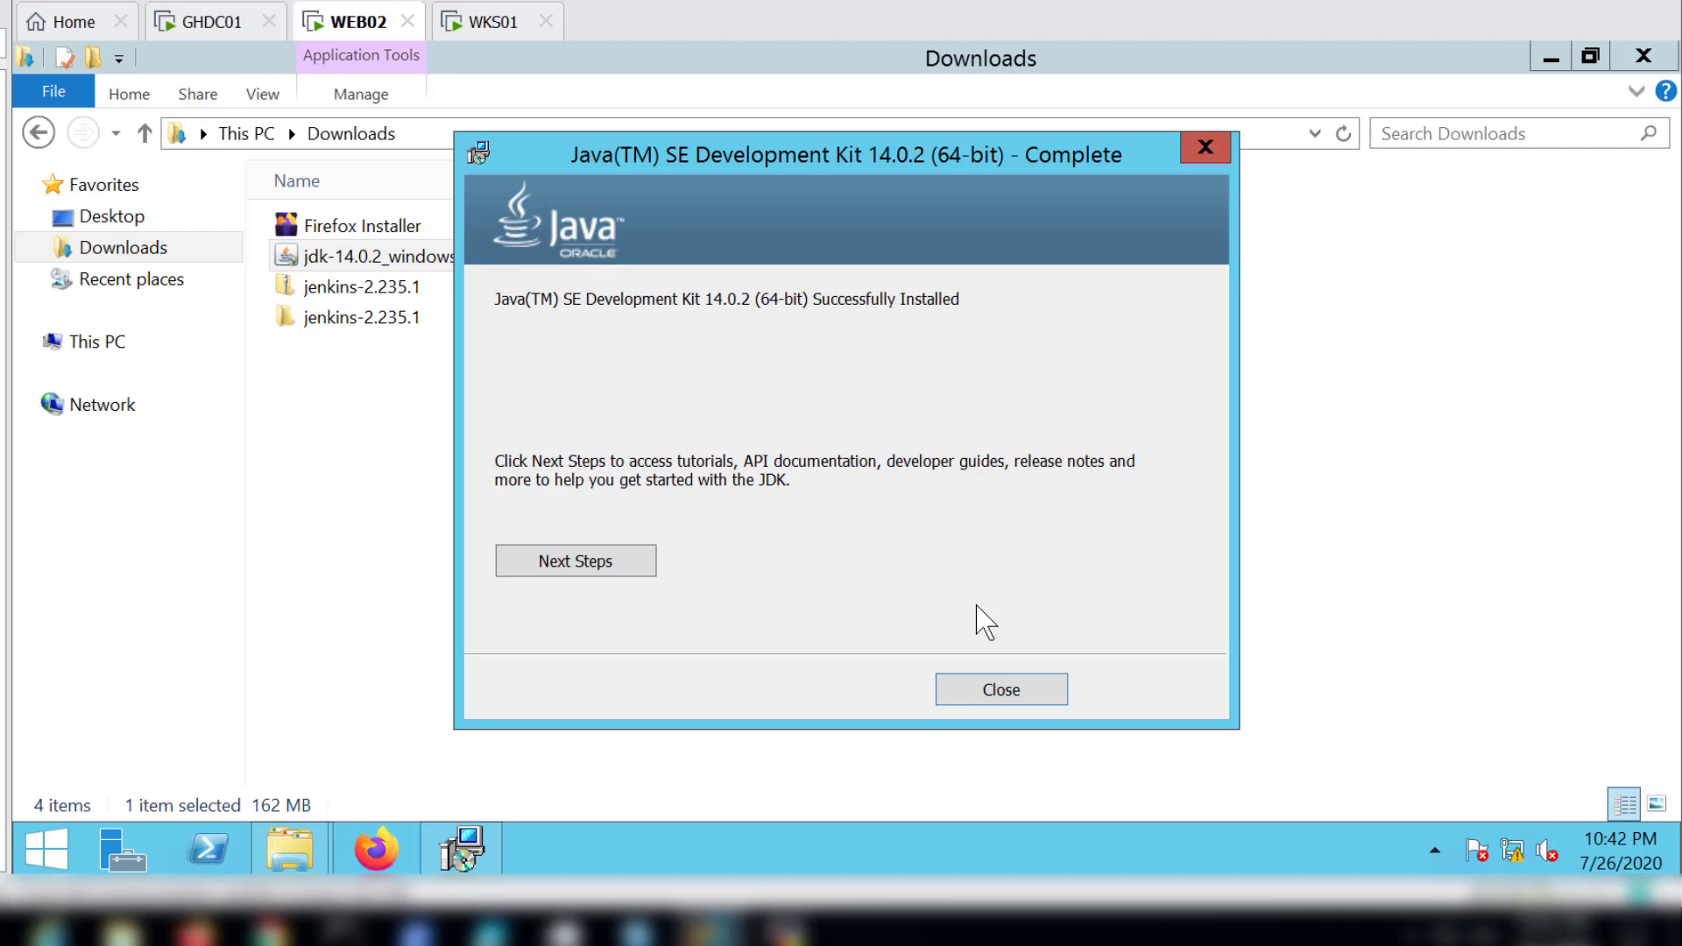
left_click(1003, 696)
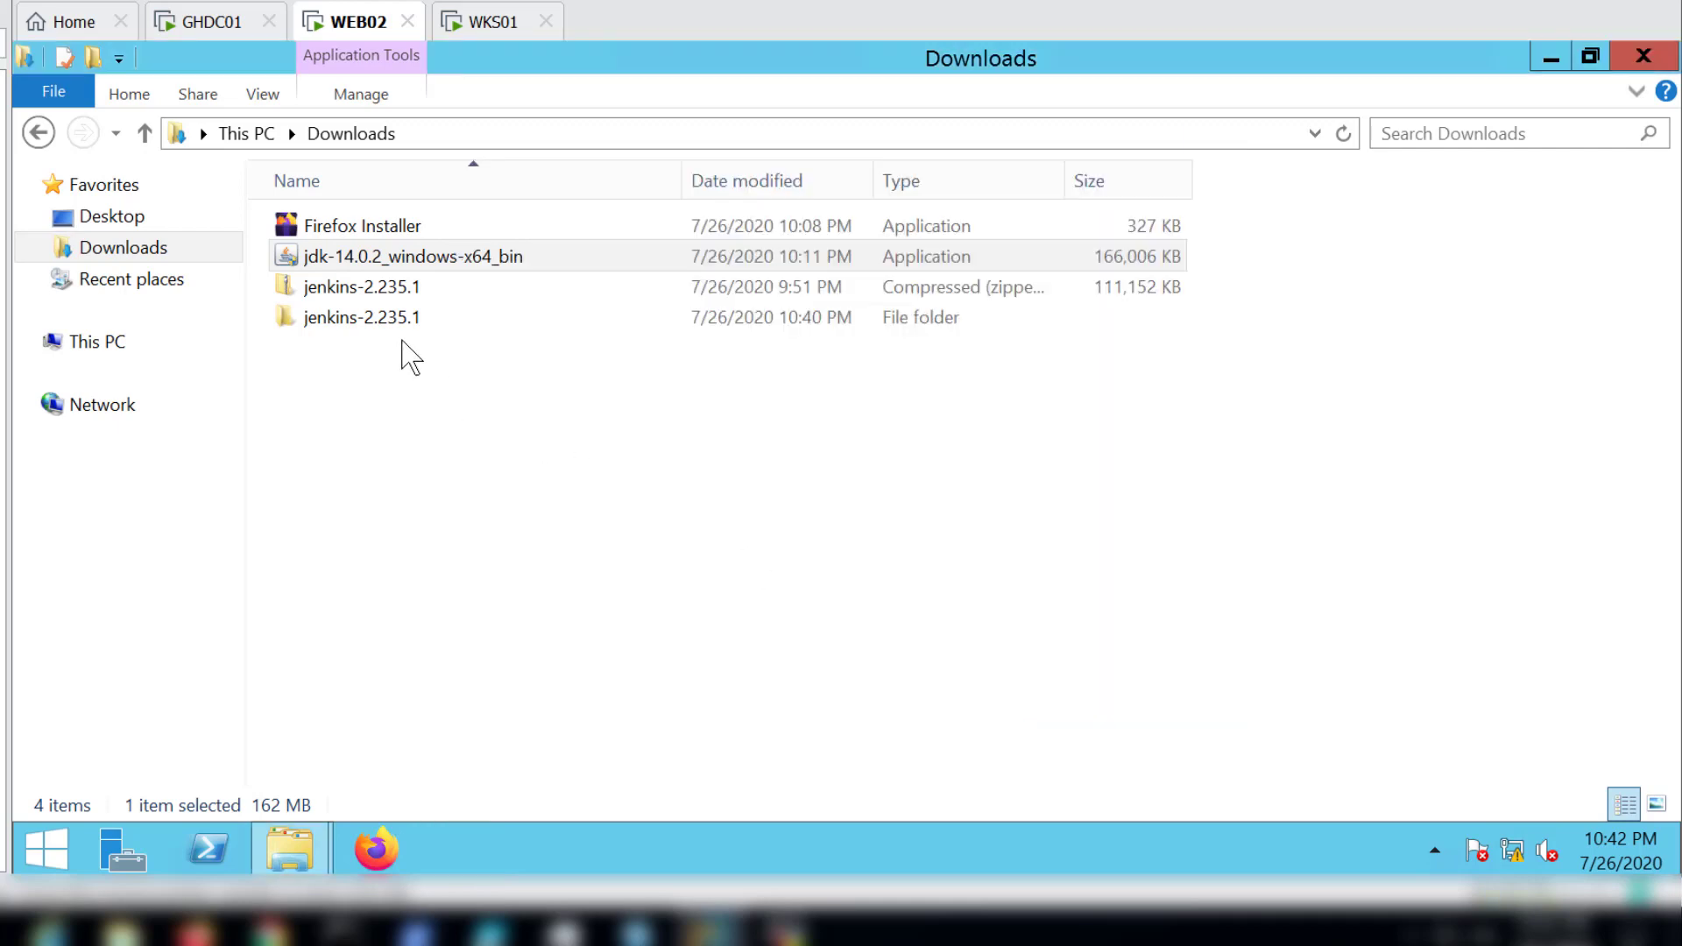
Step: Run the jenkins installer from the extracted jenkins-2.235.1 folder and install it to the default C:\Program Files (x86)\Jenkins\ folder
double_click(390, 318)
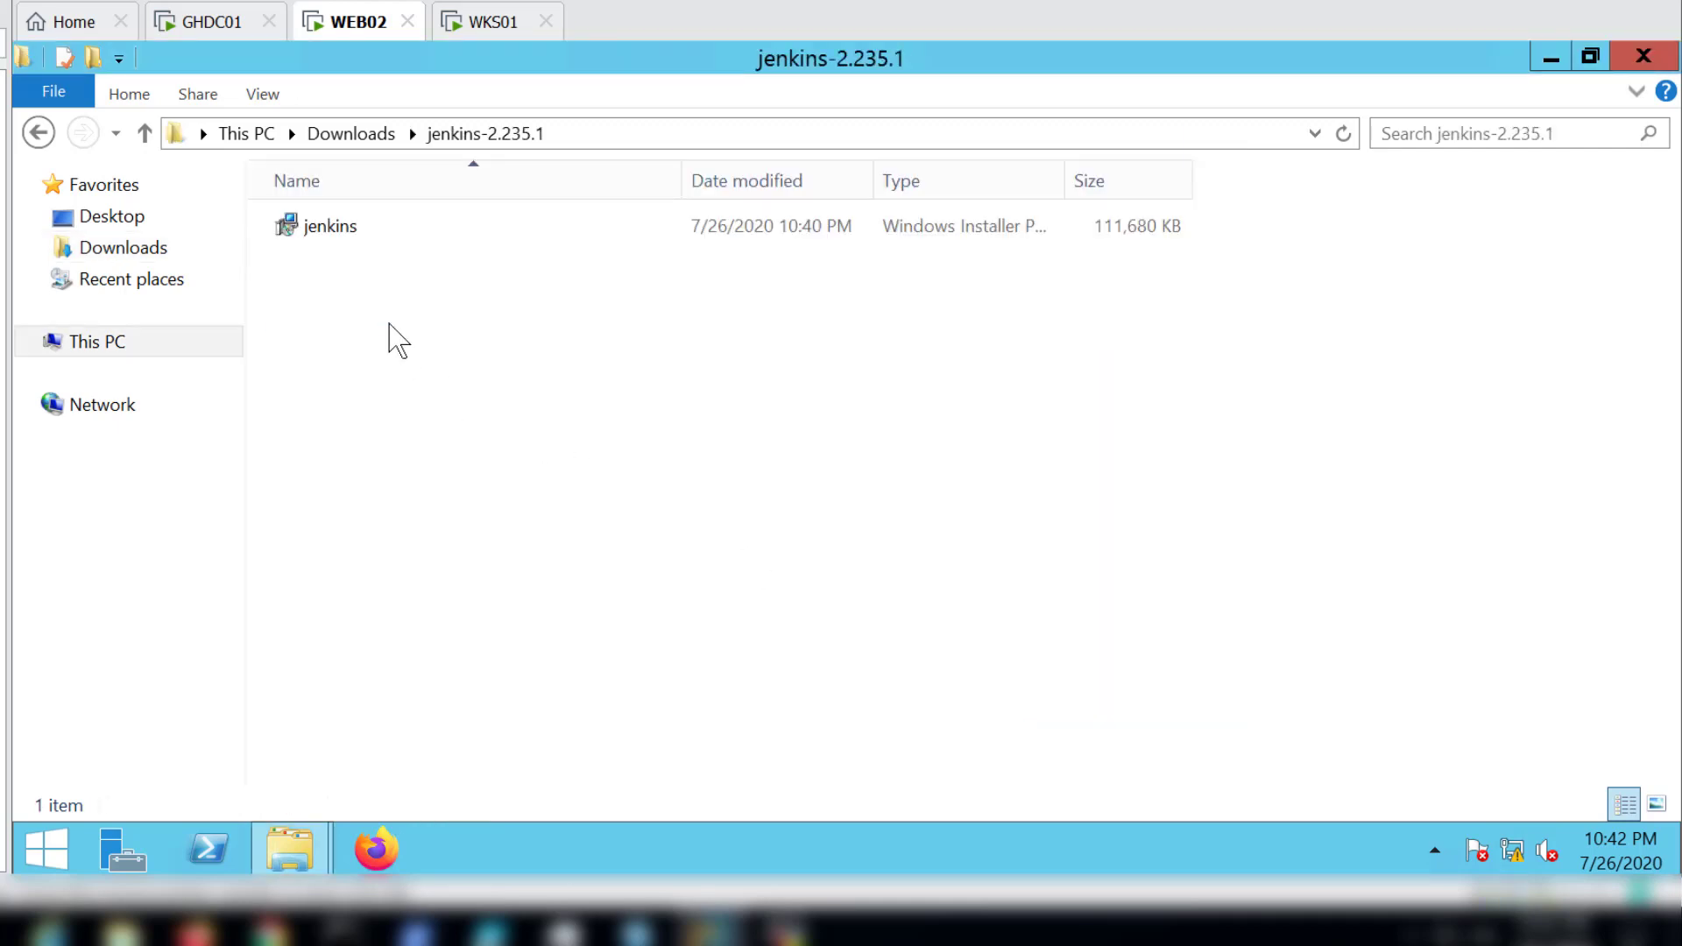
left_click(342, 244)
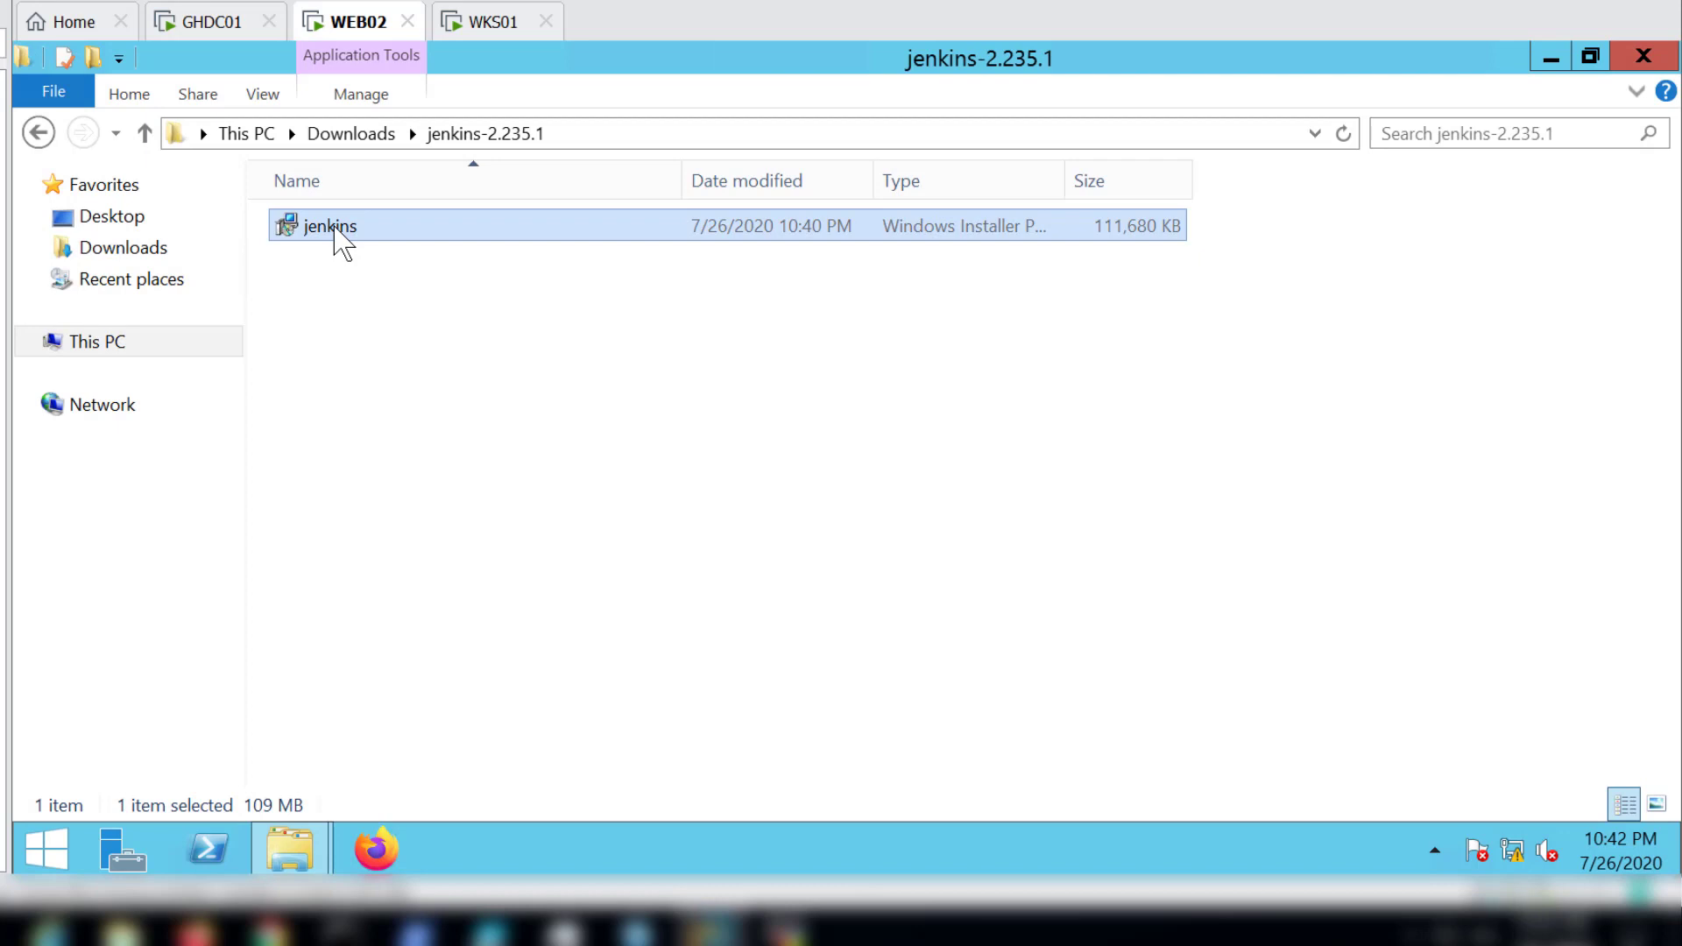
double_click(342, 243)
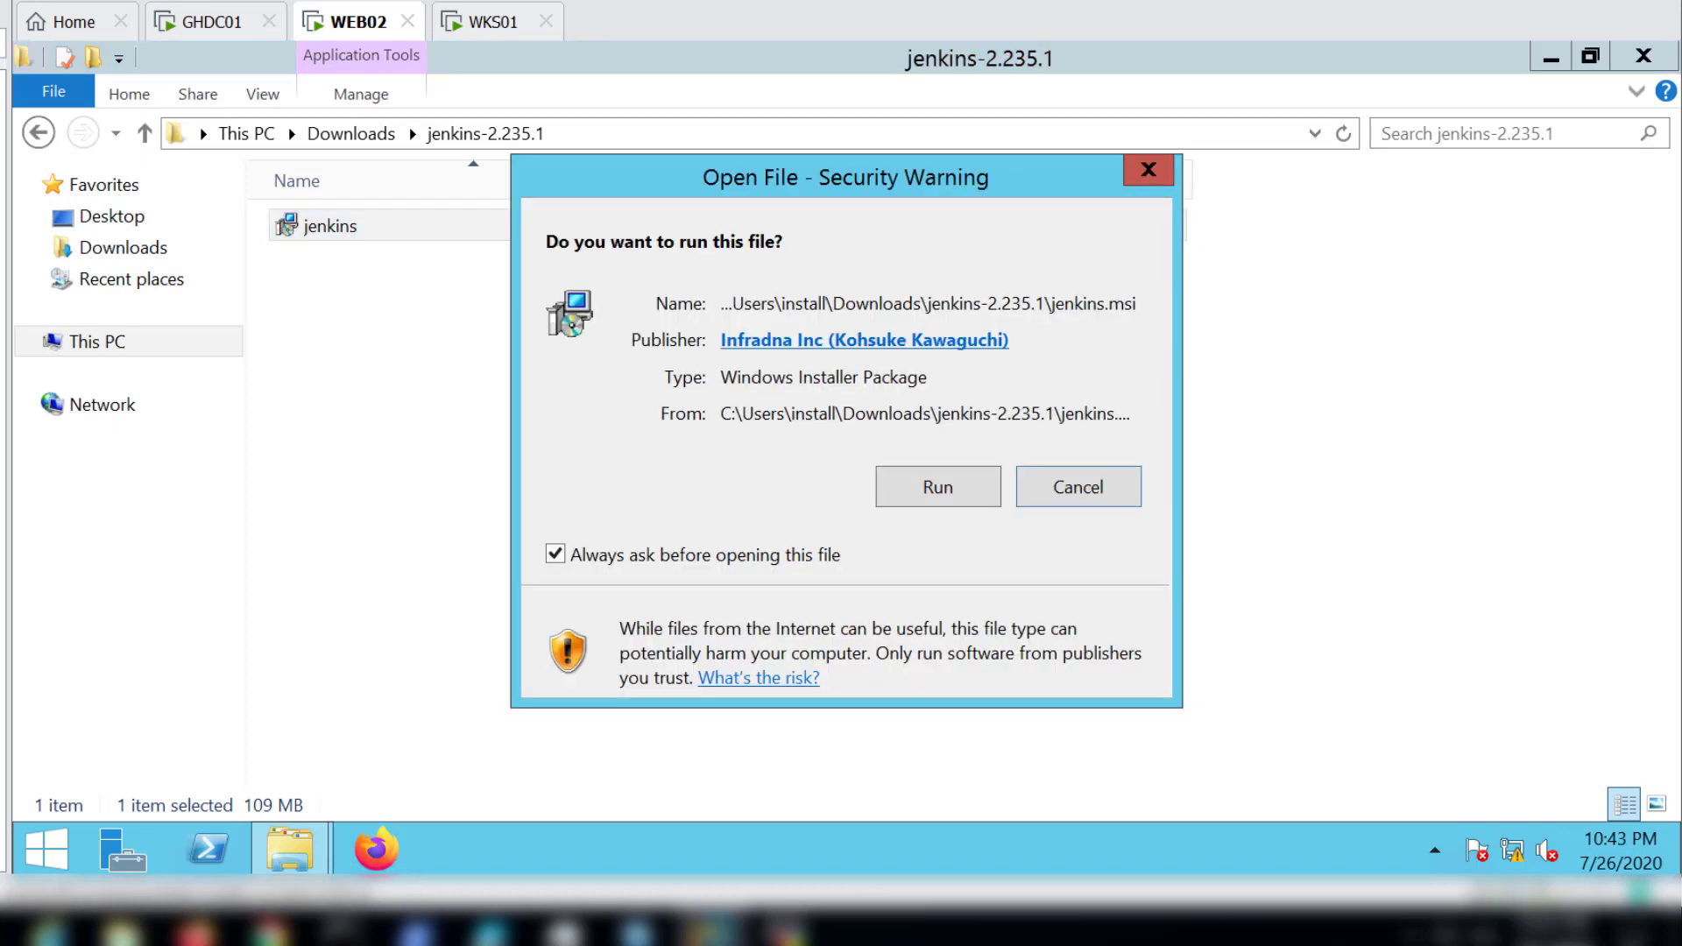
left_click(937, 491)
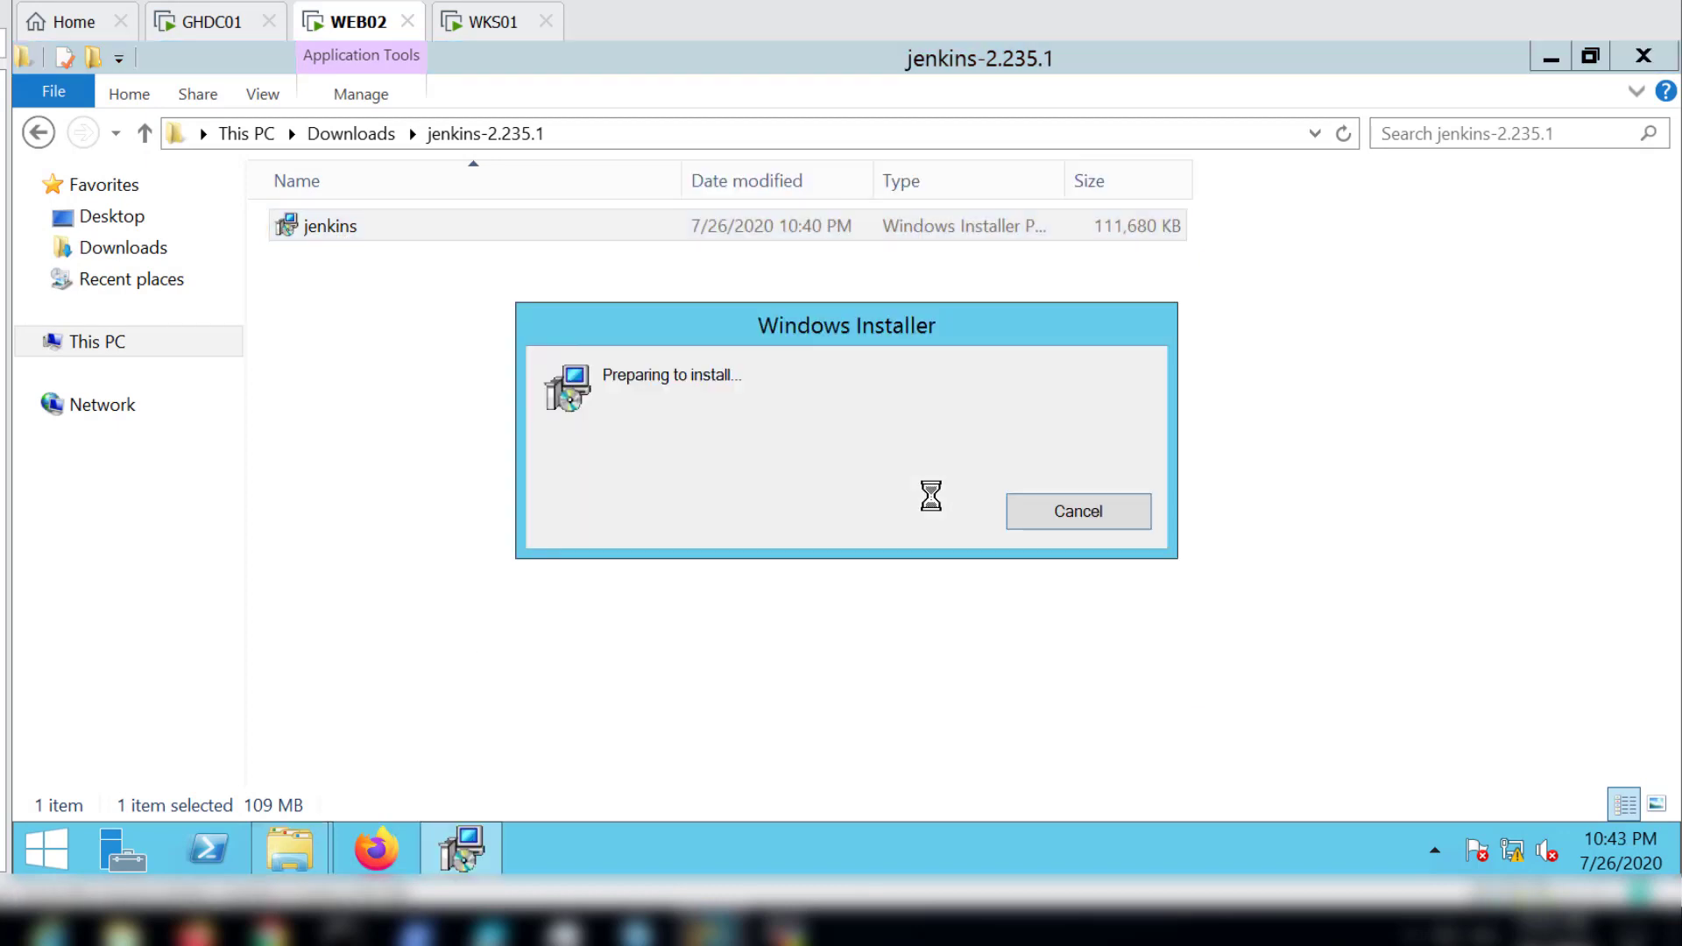
left_click(1017, 695)
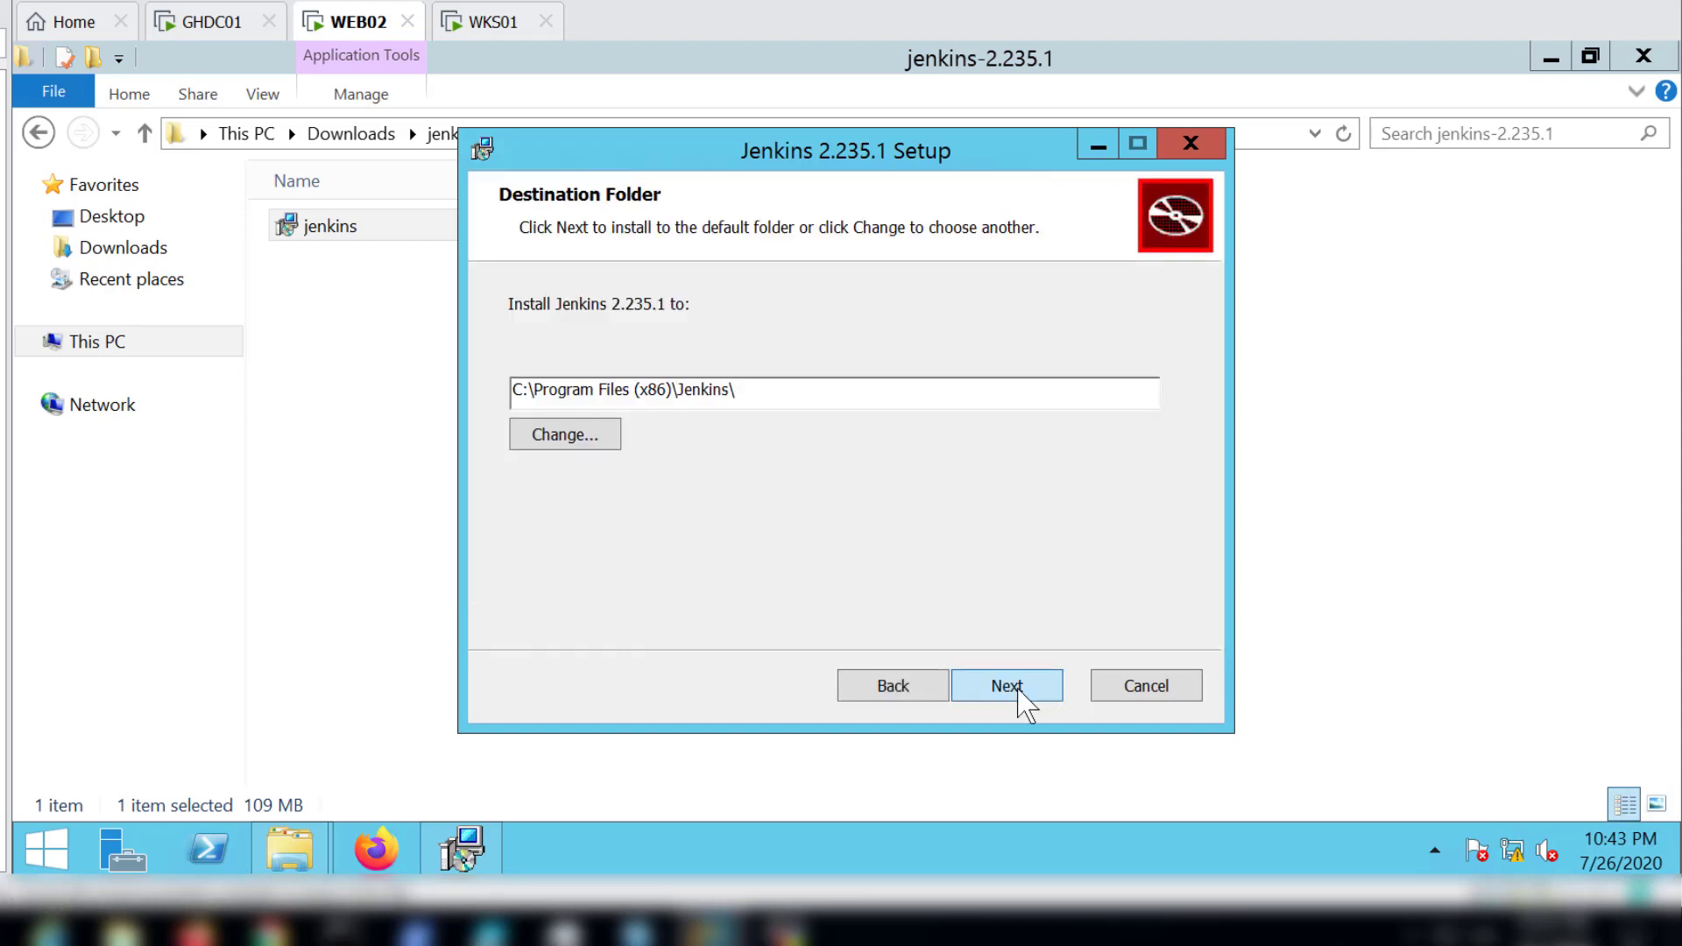
left_click(1017, 693)
left_click(993, 687)
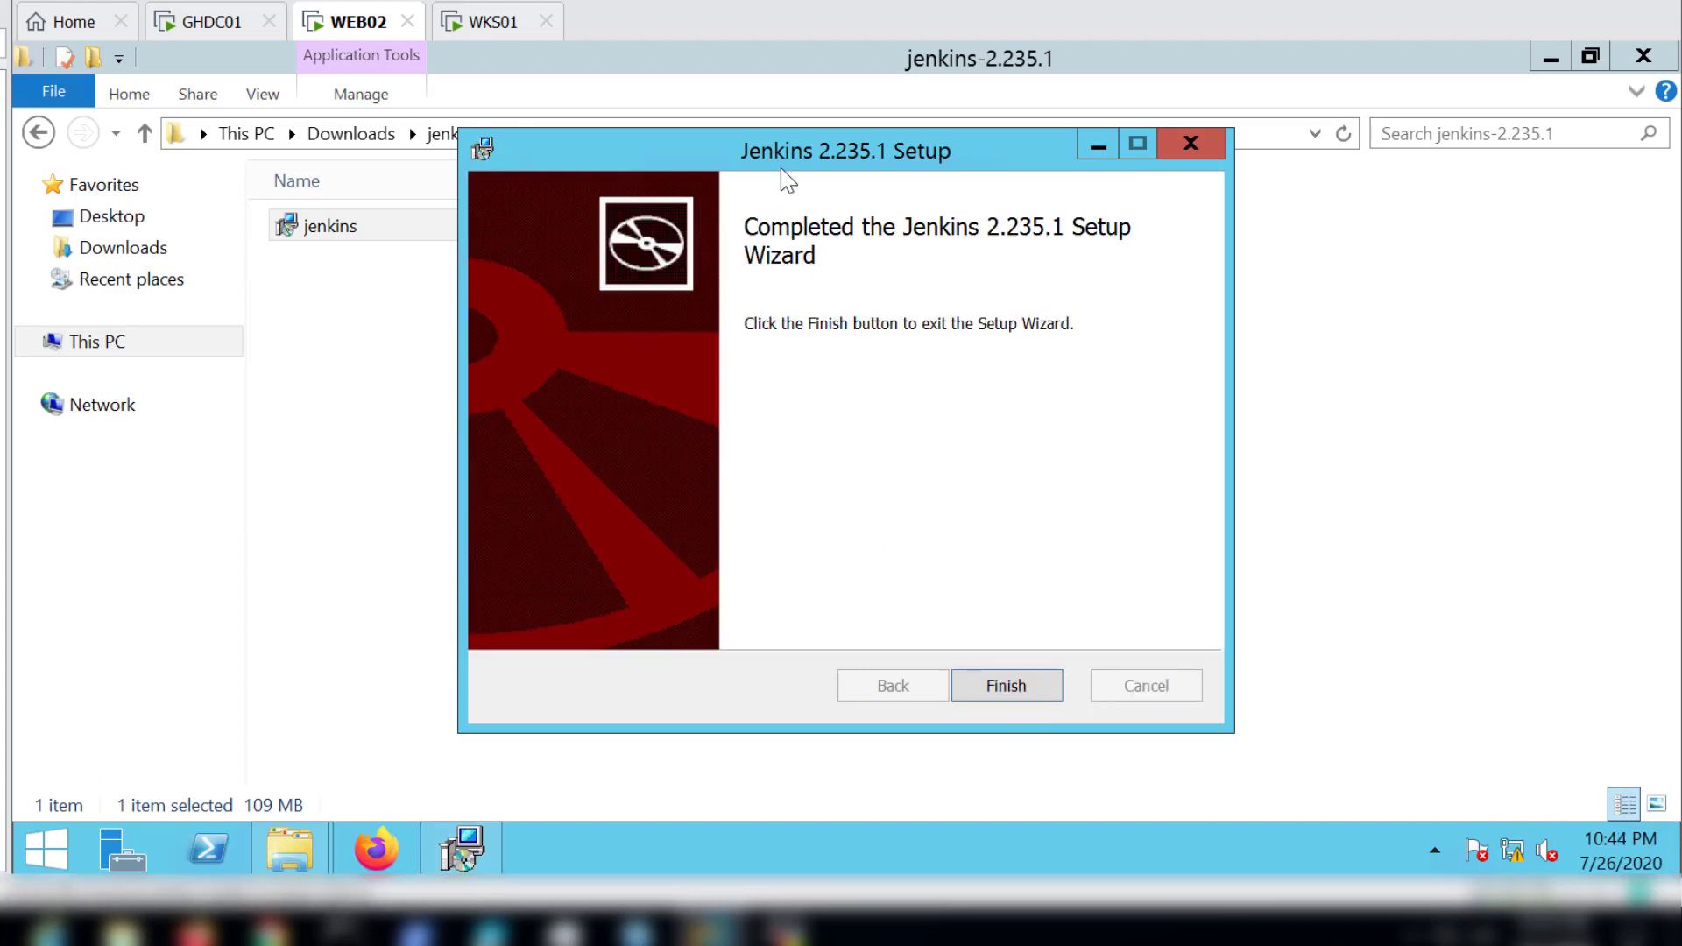
left_click(1006, 686)
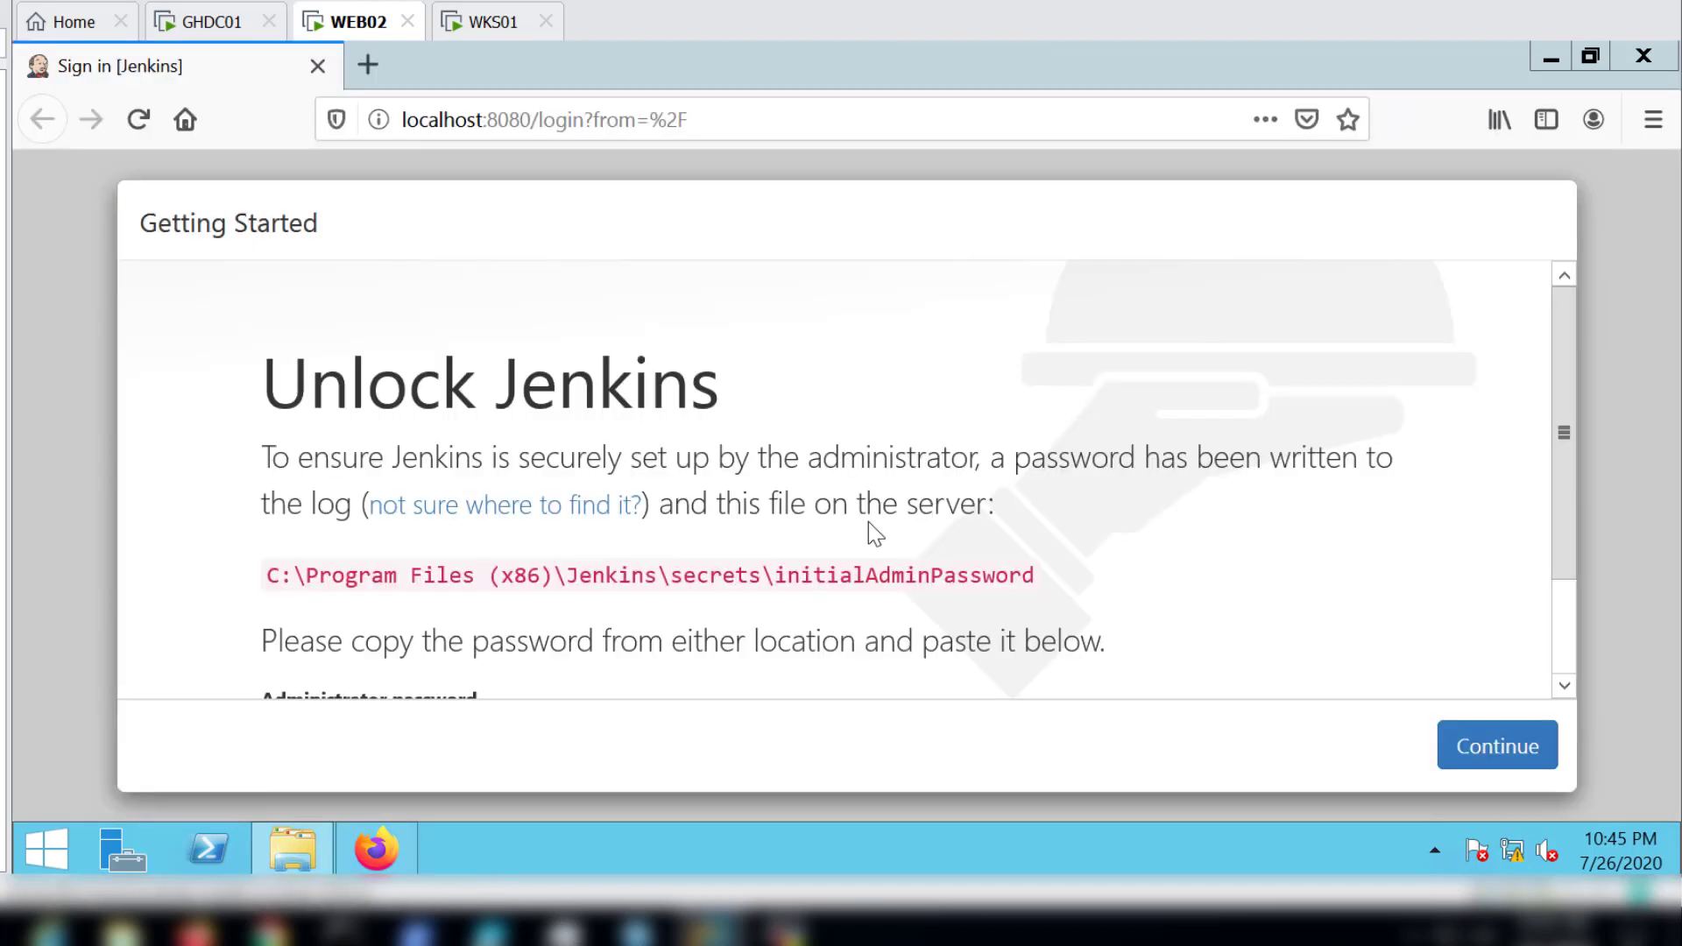
Step: Copy the initialAdminPassword file path shown on the Unlock Jenkins page
left_click(1567, 397)
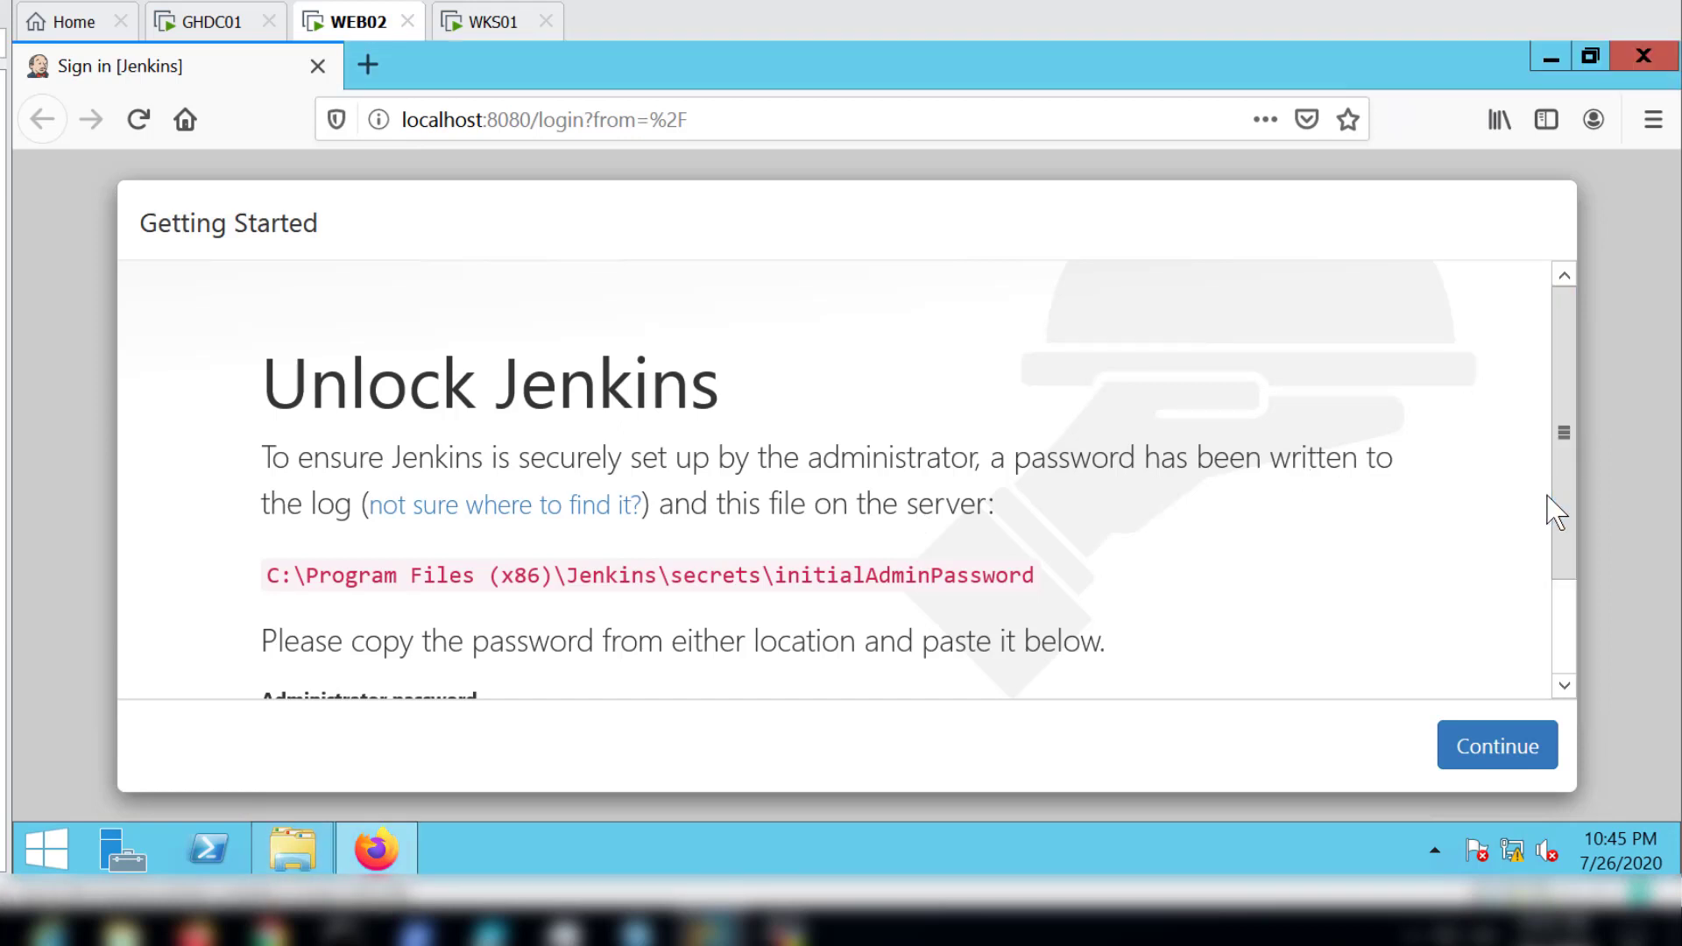
left_click(1548, 550)
left_click_drag(1559, 553, 1564, 681)
left_click(1039, 477)
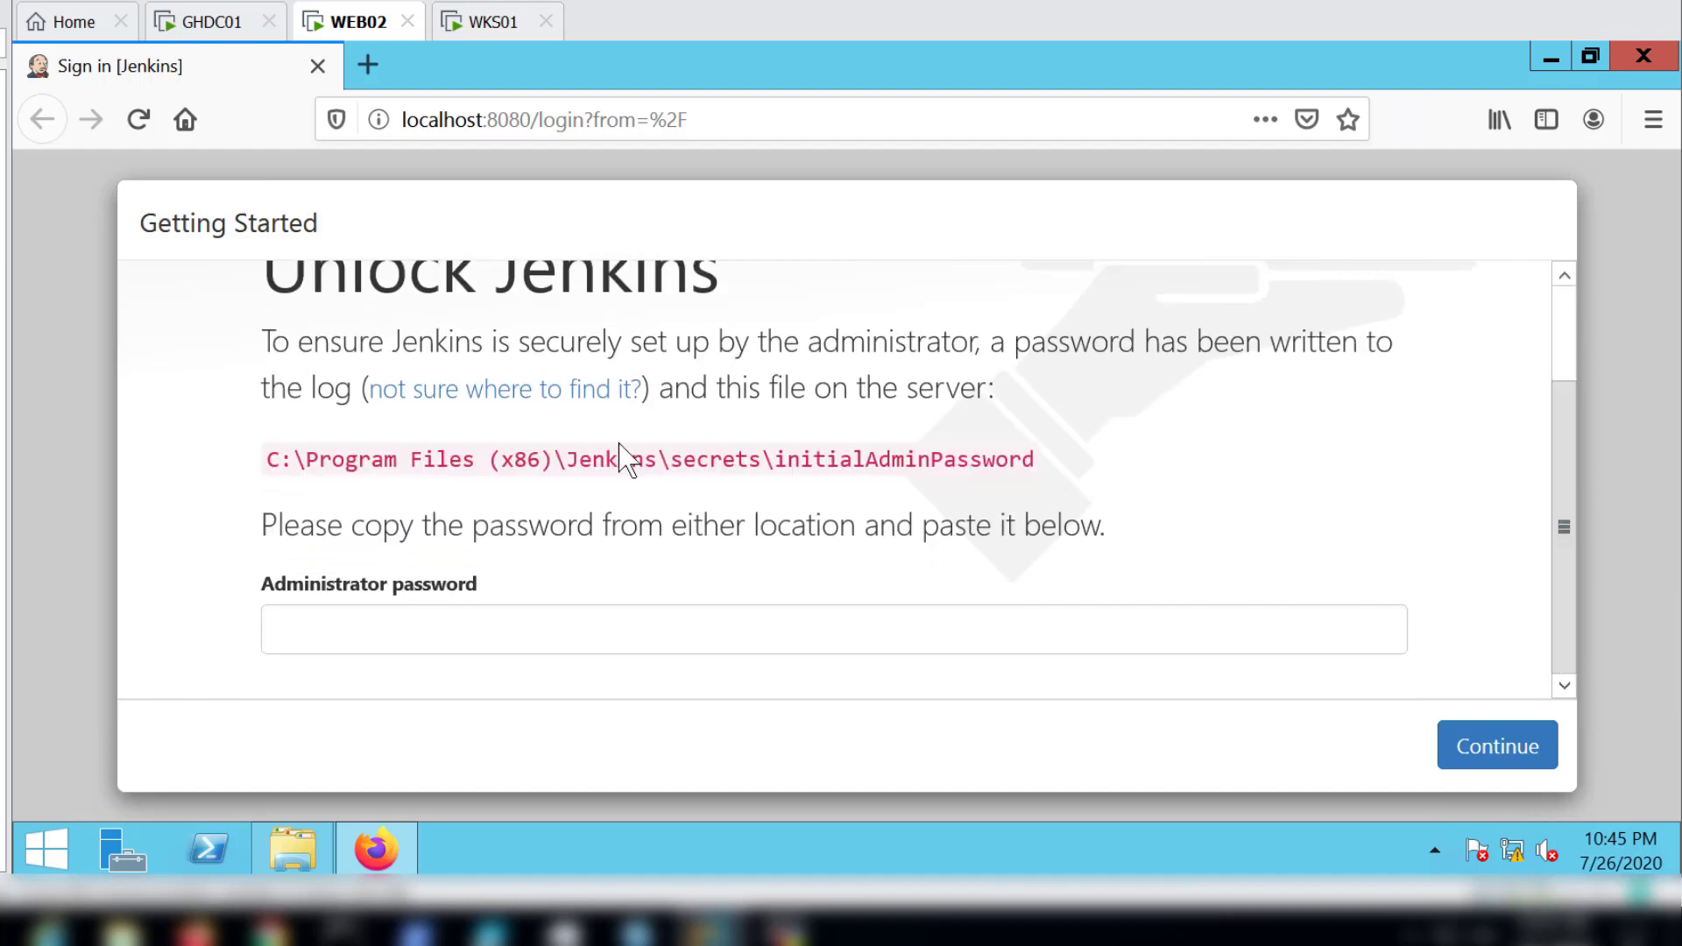
left_click_drag(271, 463, 1037, 457)
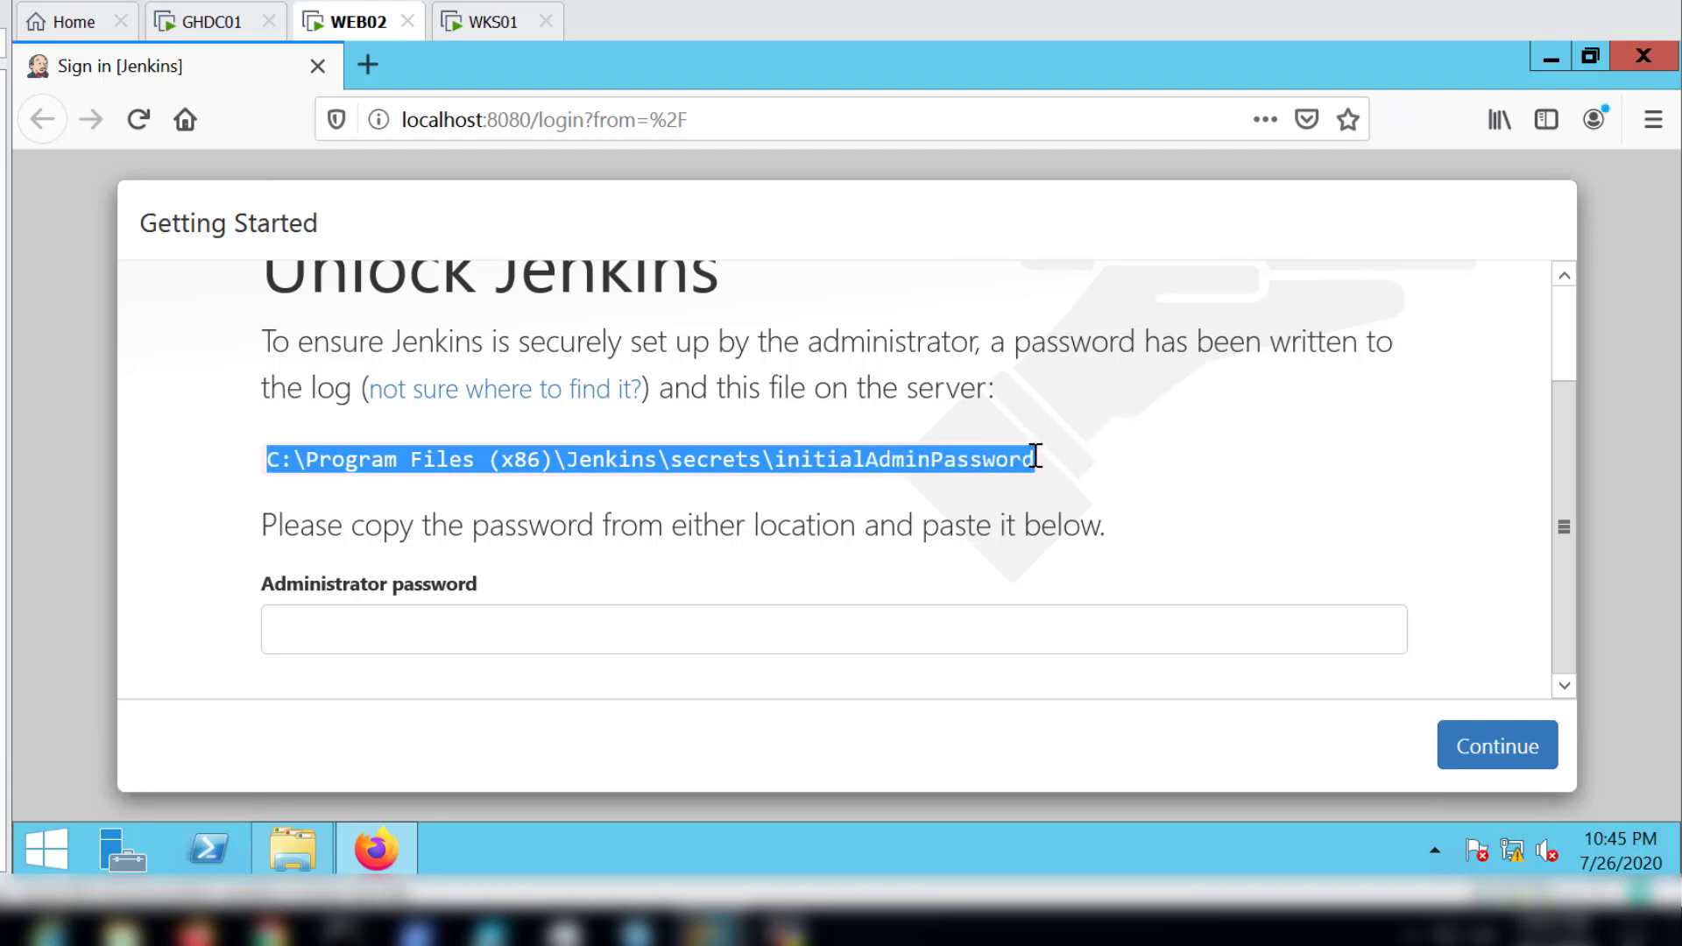
right_click(988, 468)
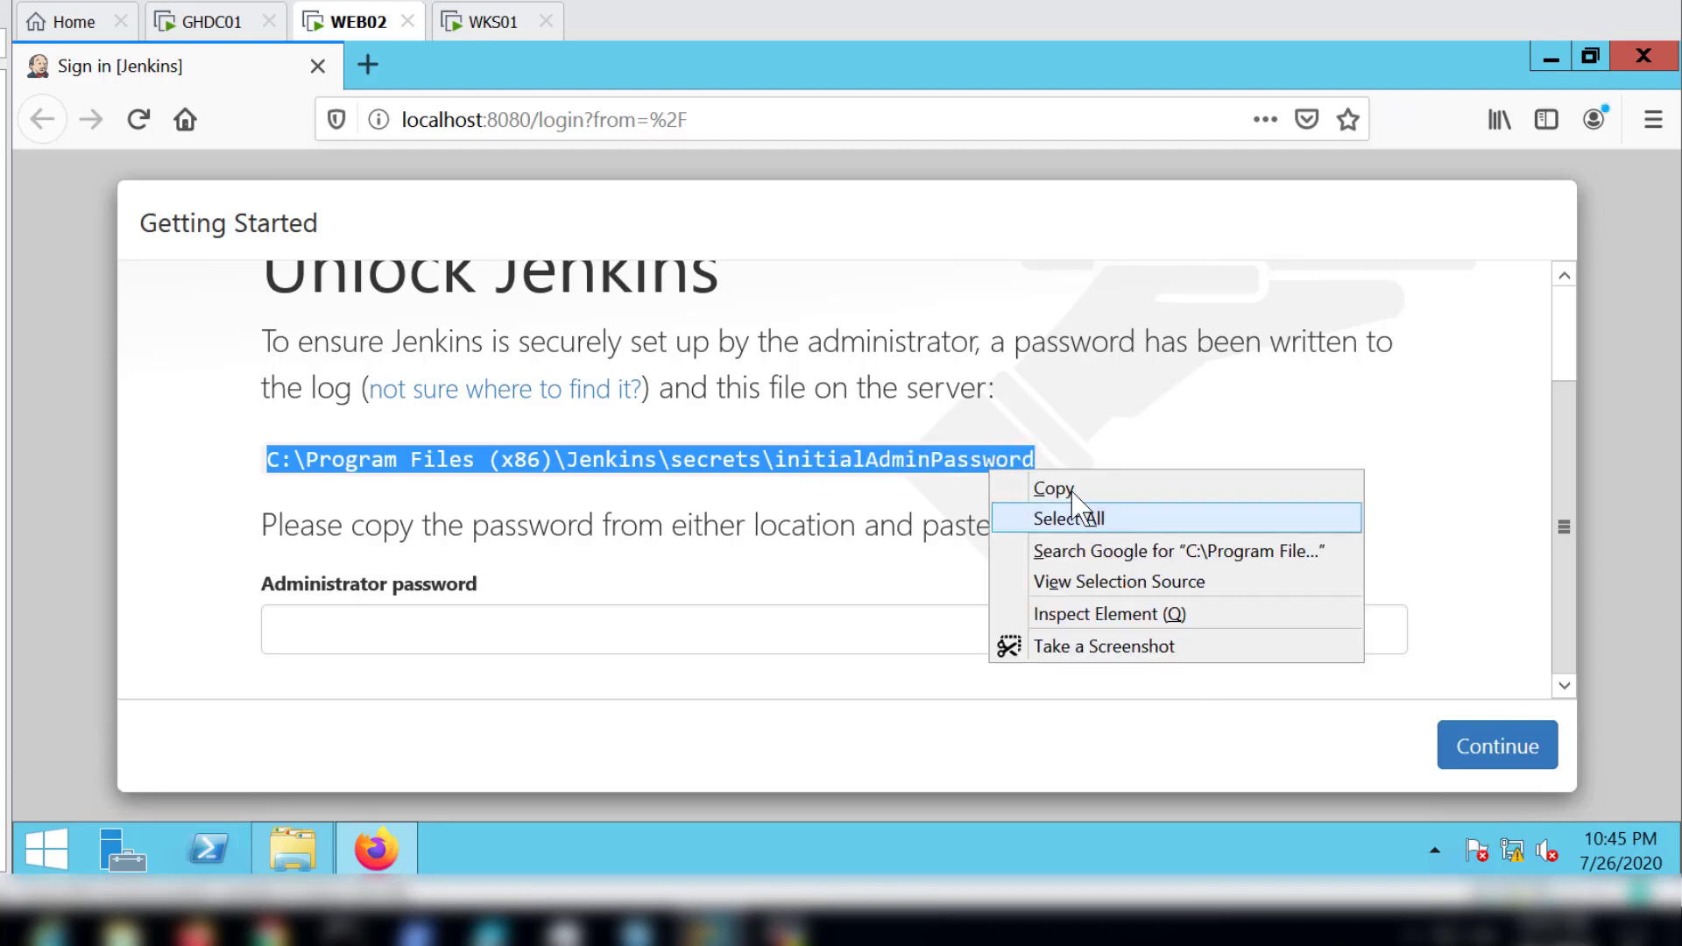
left_click(1047, 482)
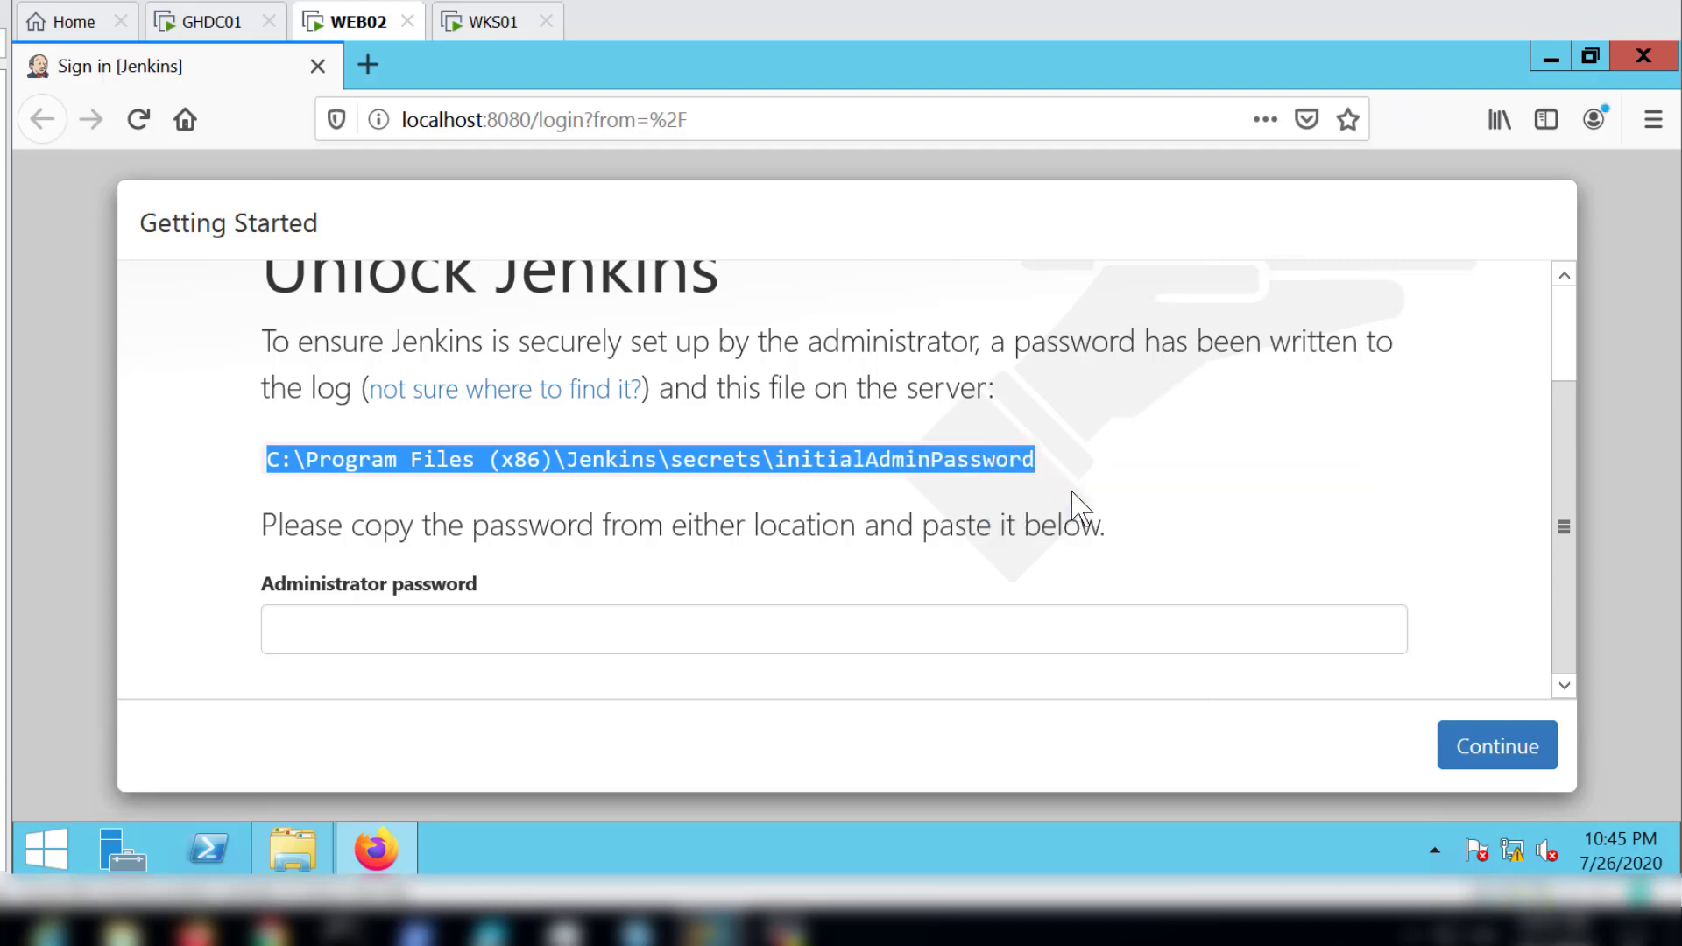
Step: Open the initialAdminPassword file from its copied path in WordPad and copy the administrator password it contains
left_click(298, 846)
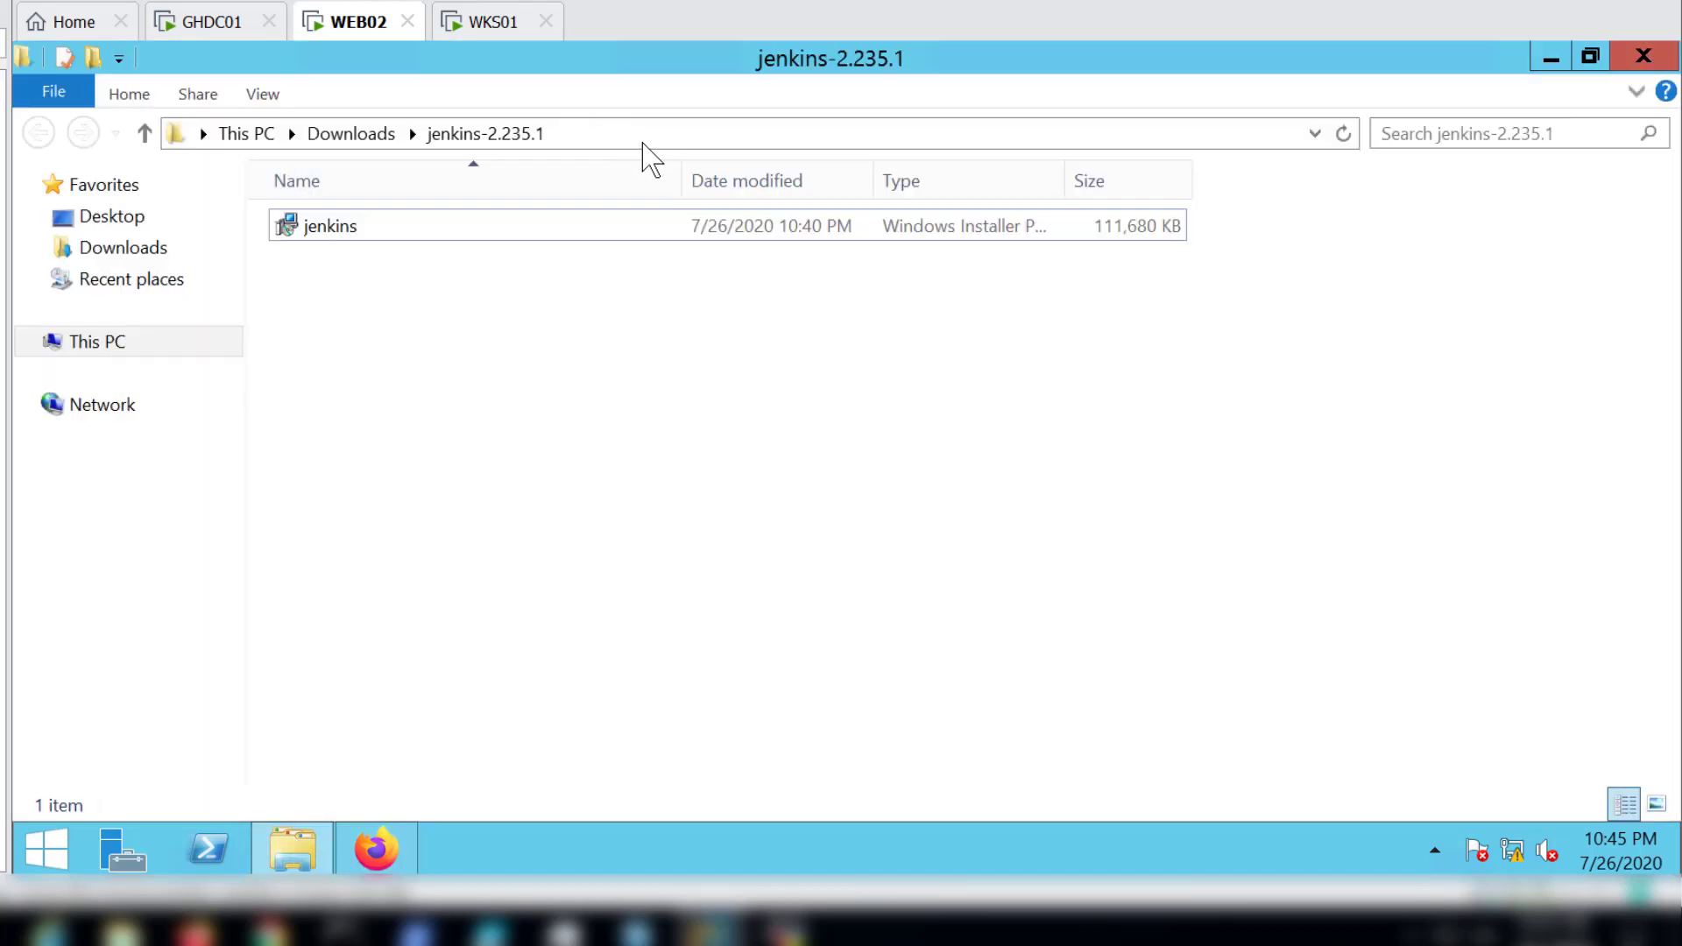
left_click(607, 134)
right_click(607, 134)
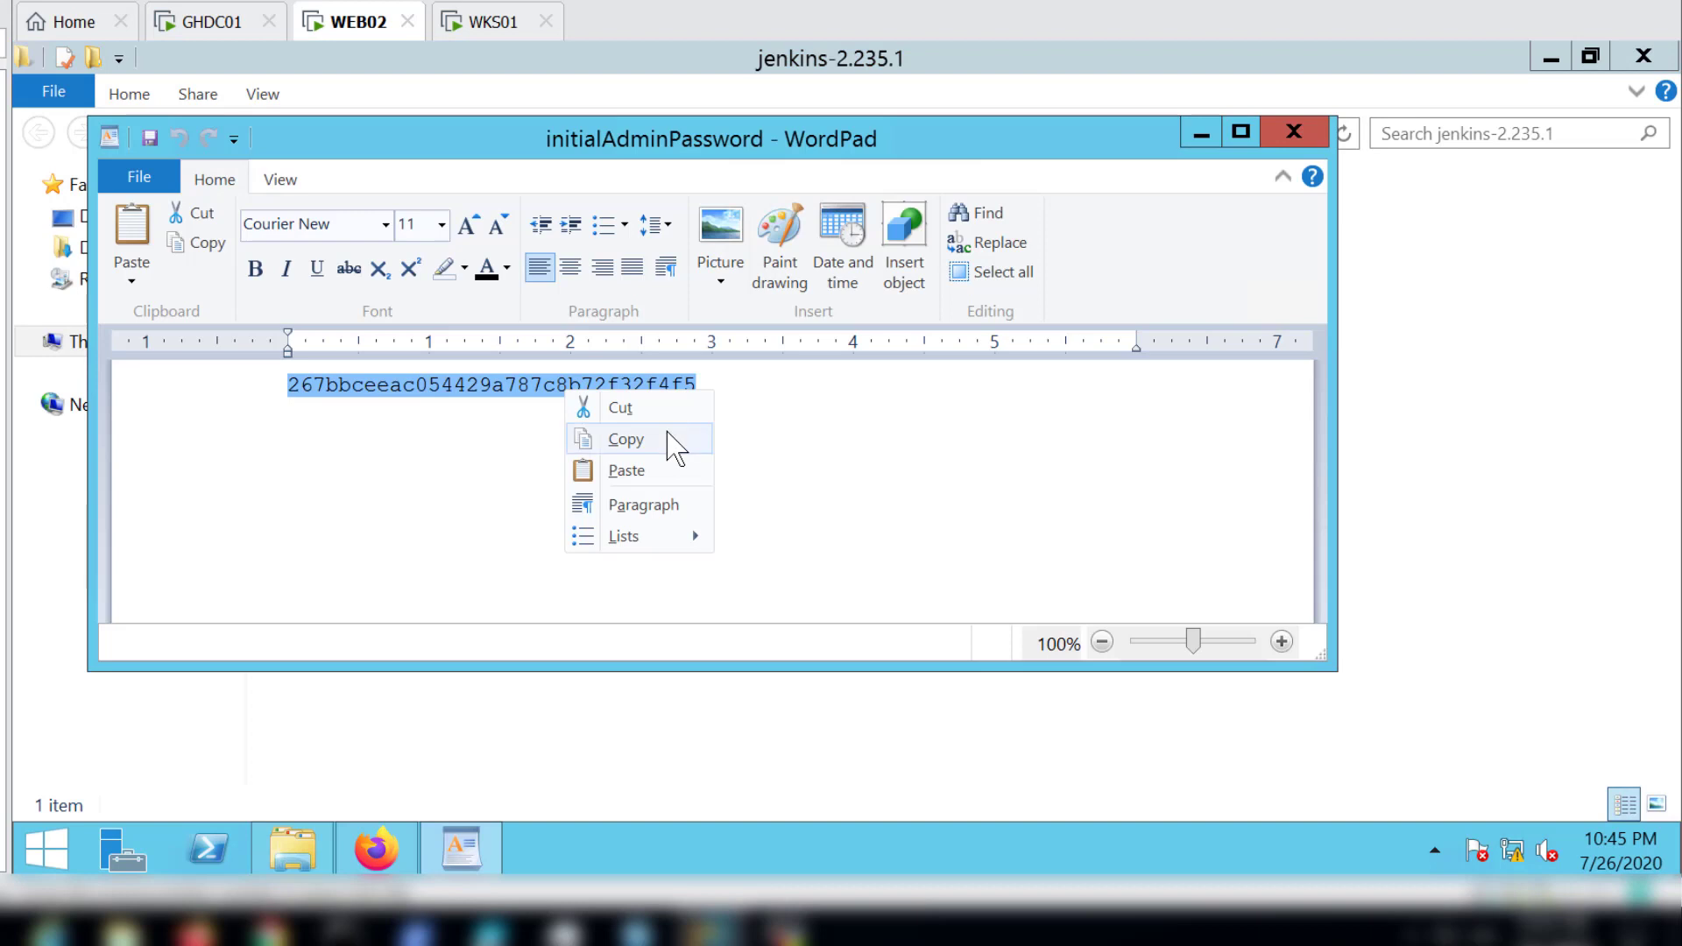
left_click(666, 441)
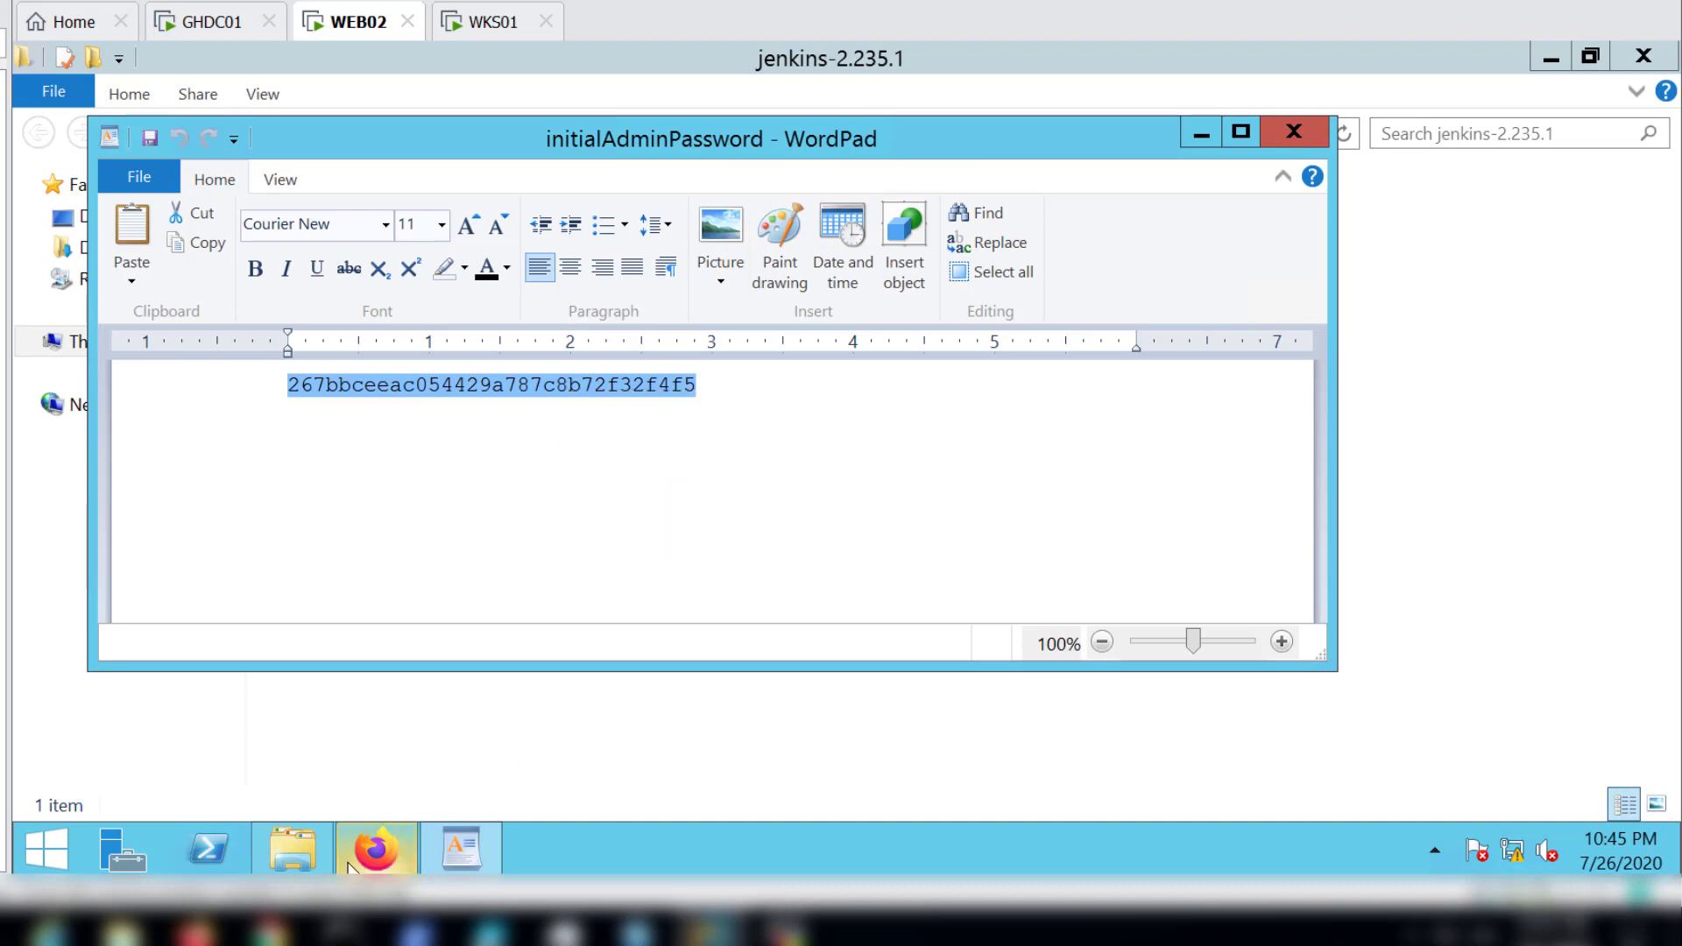
Step: Paste the copied password into the Administrator password field on the Unlock Jenkins page and continue the setup
left_click(377, 849)
left_click(453, 635)
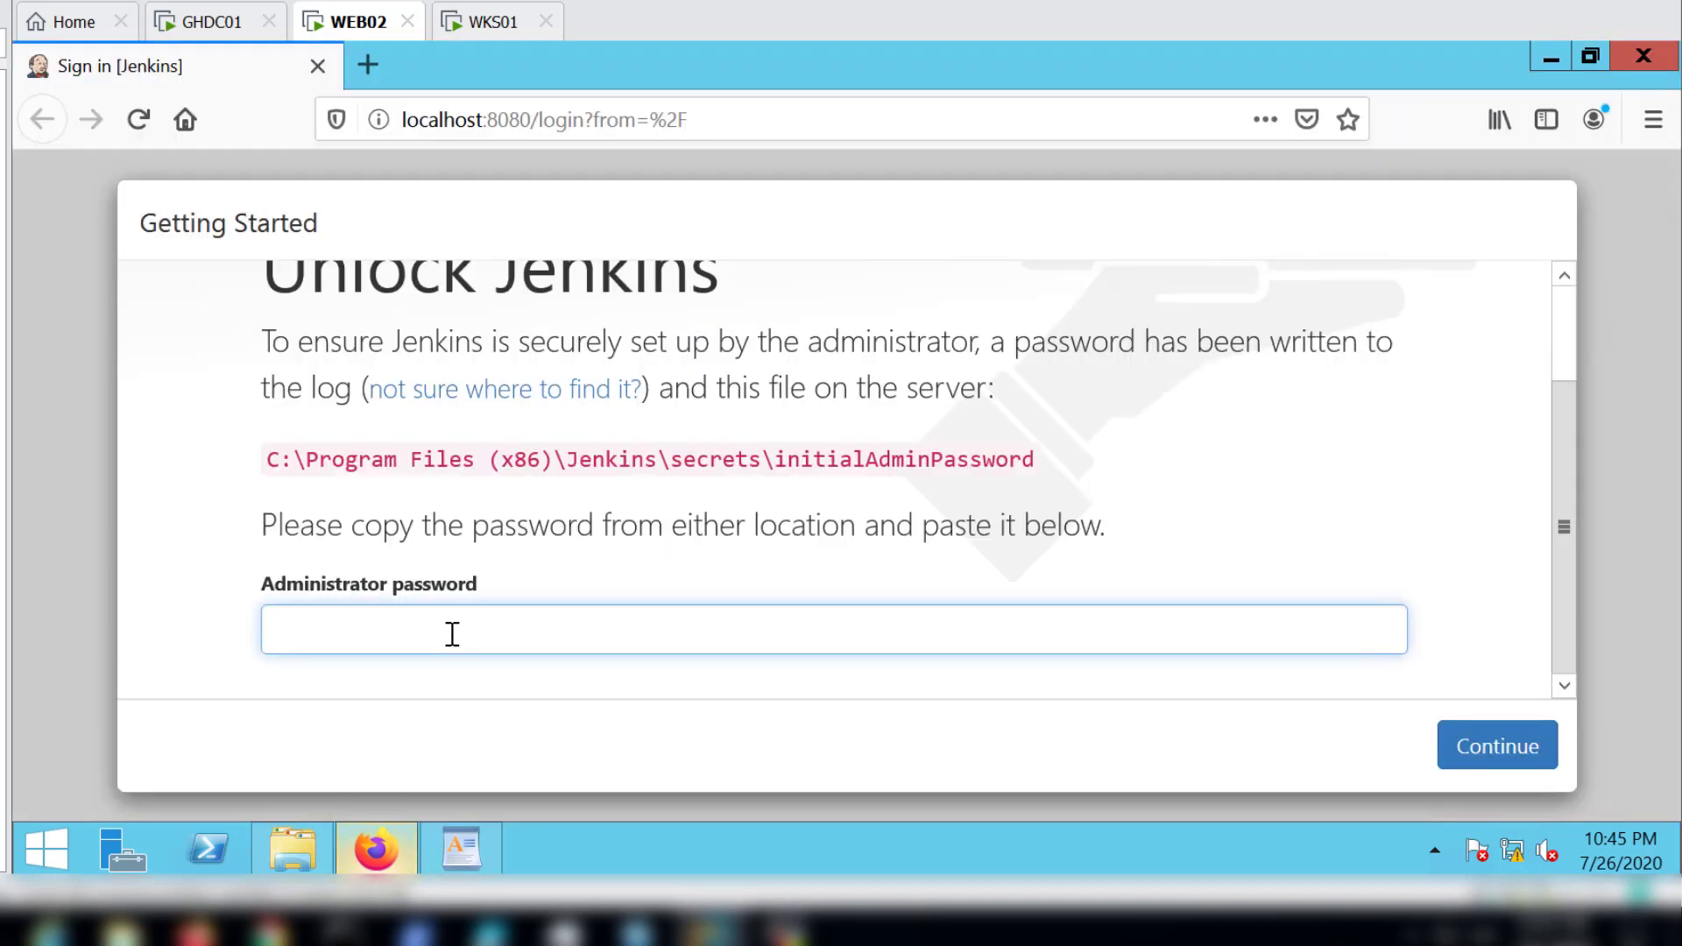
right_click(453, 633)
left_click(517, 518)
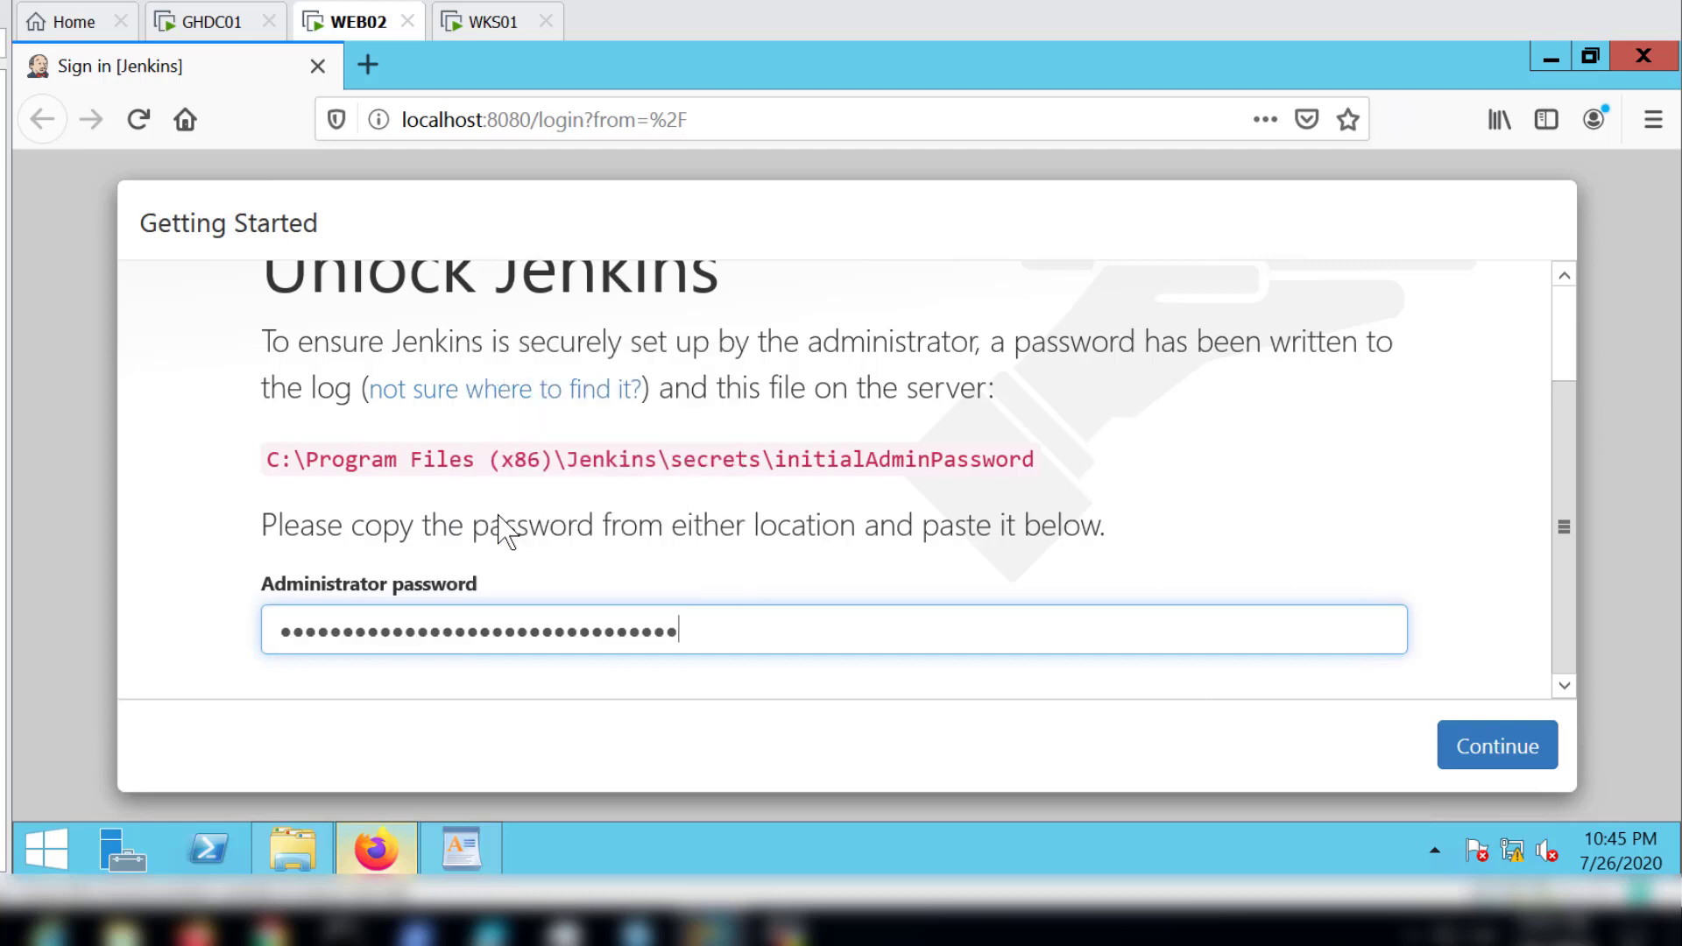
left_click(1480, 748)
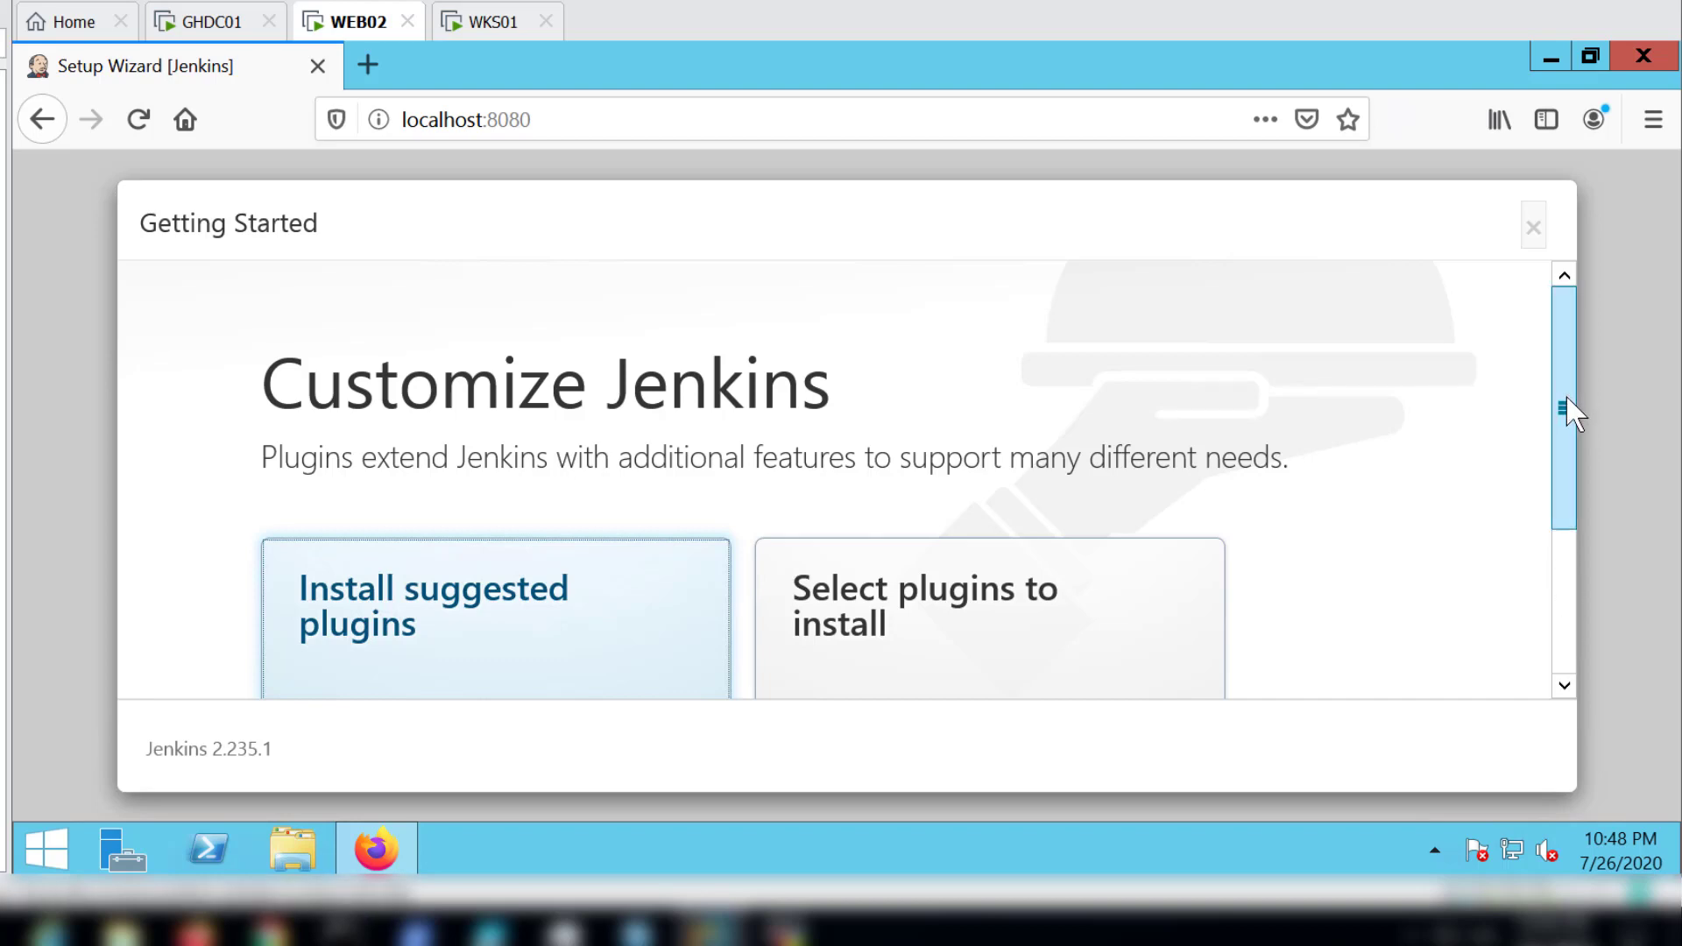
Step: Choose to select plugins individually and add the Active Directory plugin under User Management and Security to the default selection
left_click_drag(1568, 412, 1563, 532)
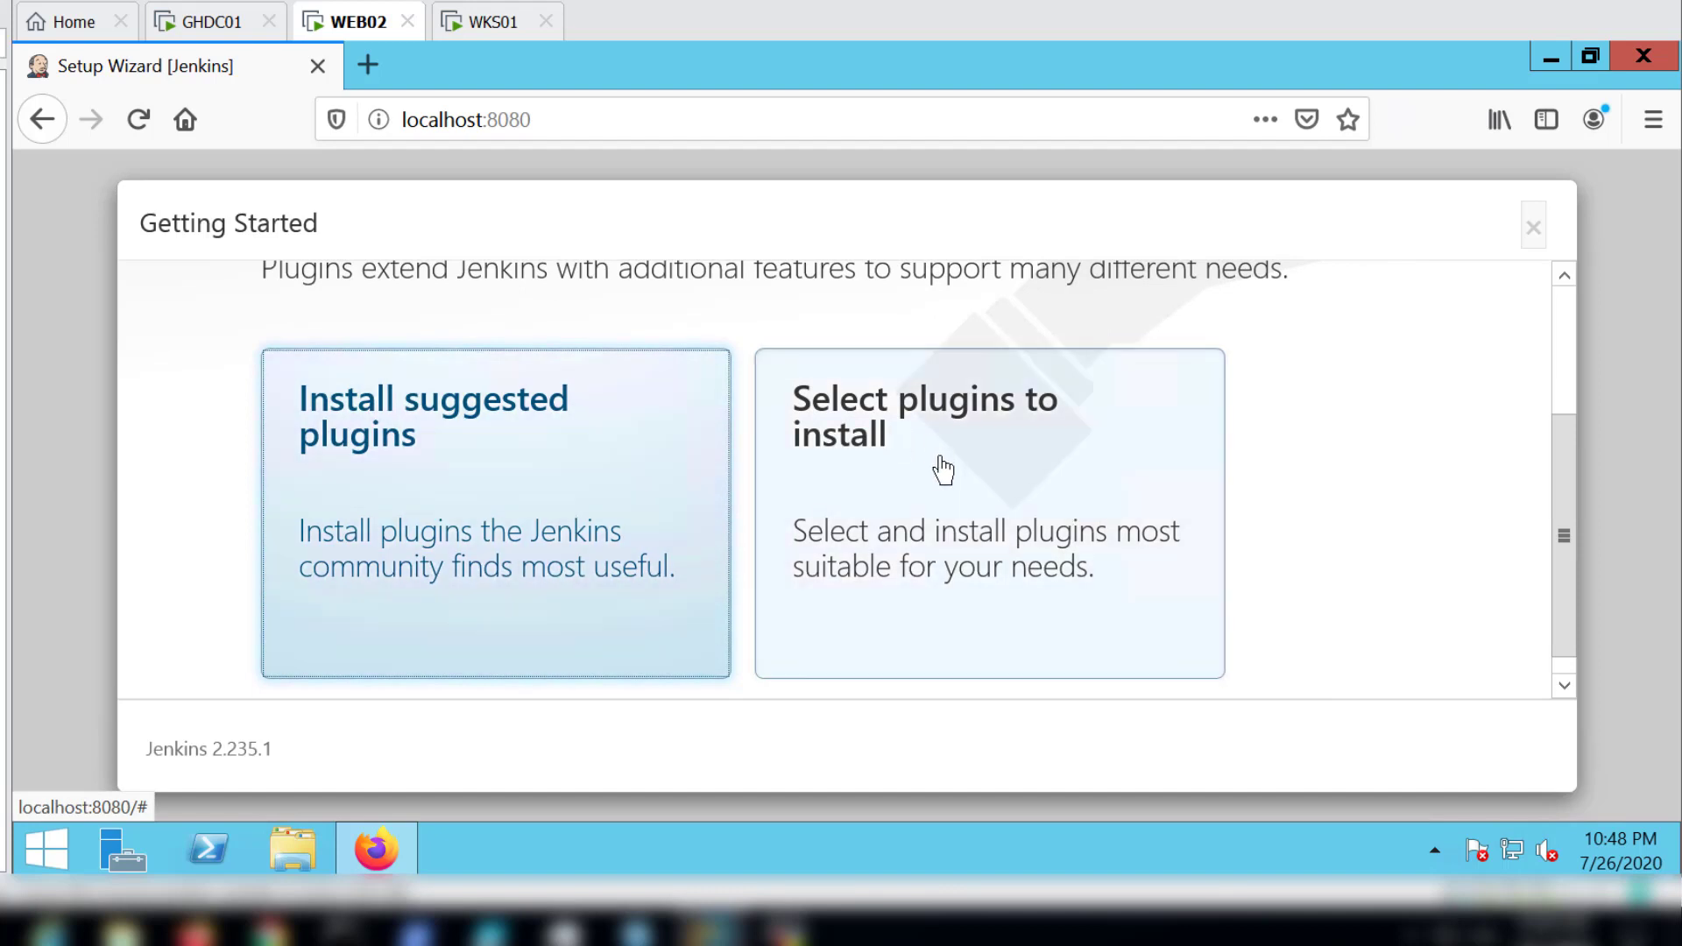
left_click(942, 469)
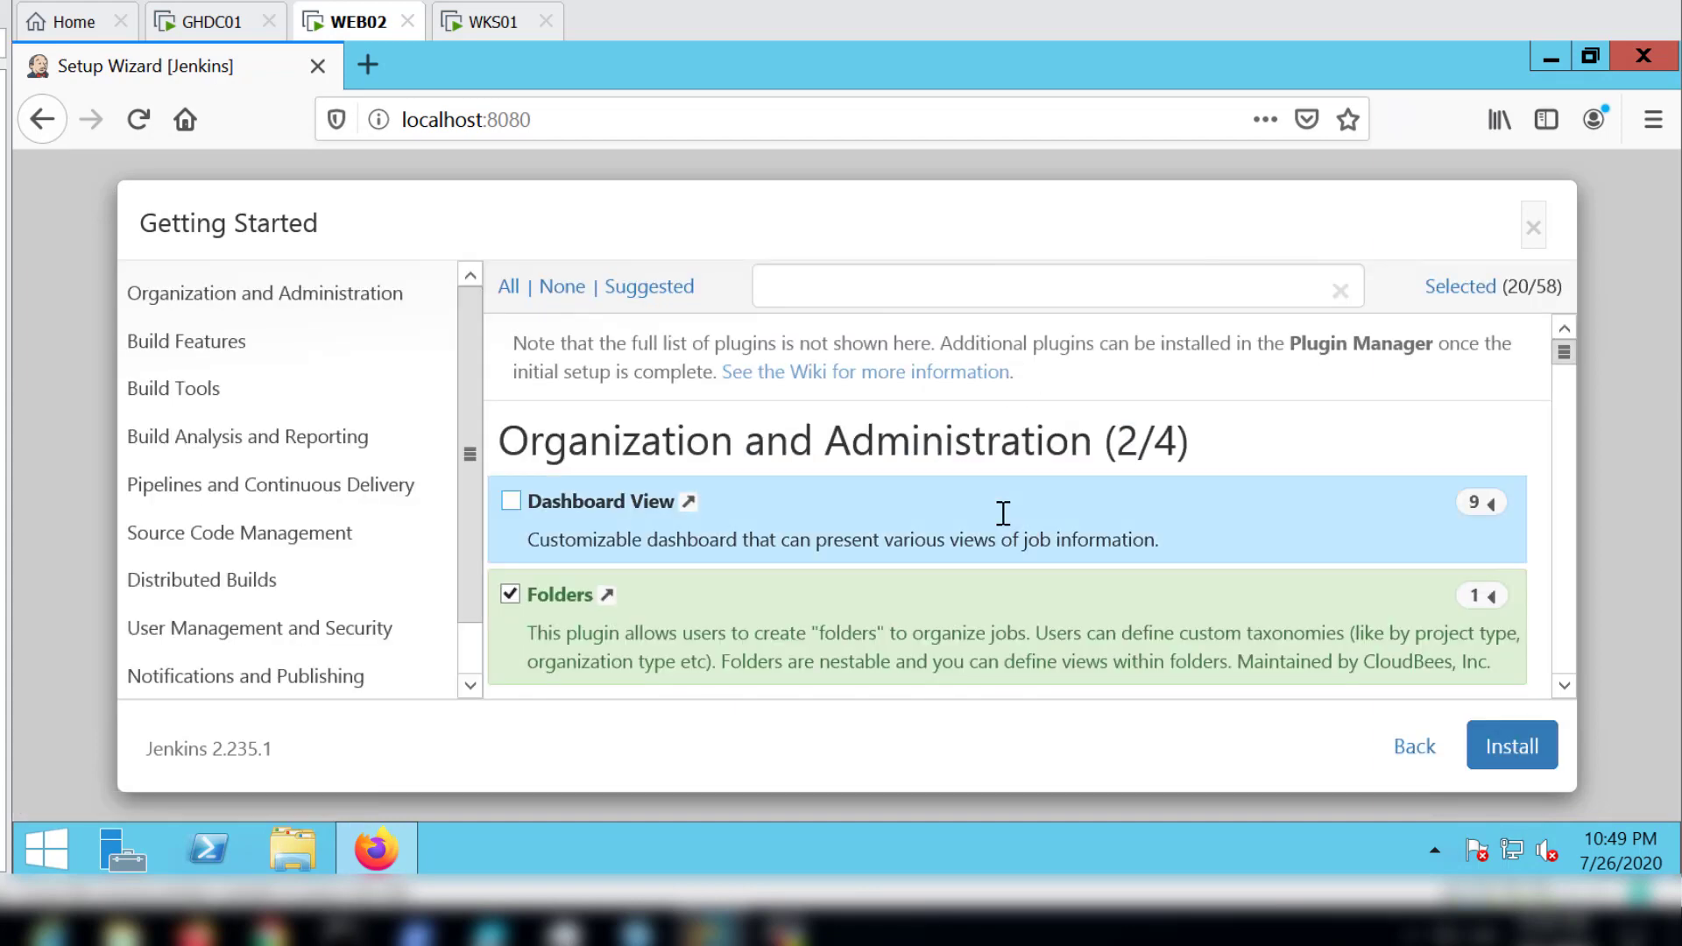
scroll(1003, 517, "down", 3)
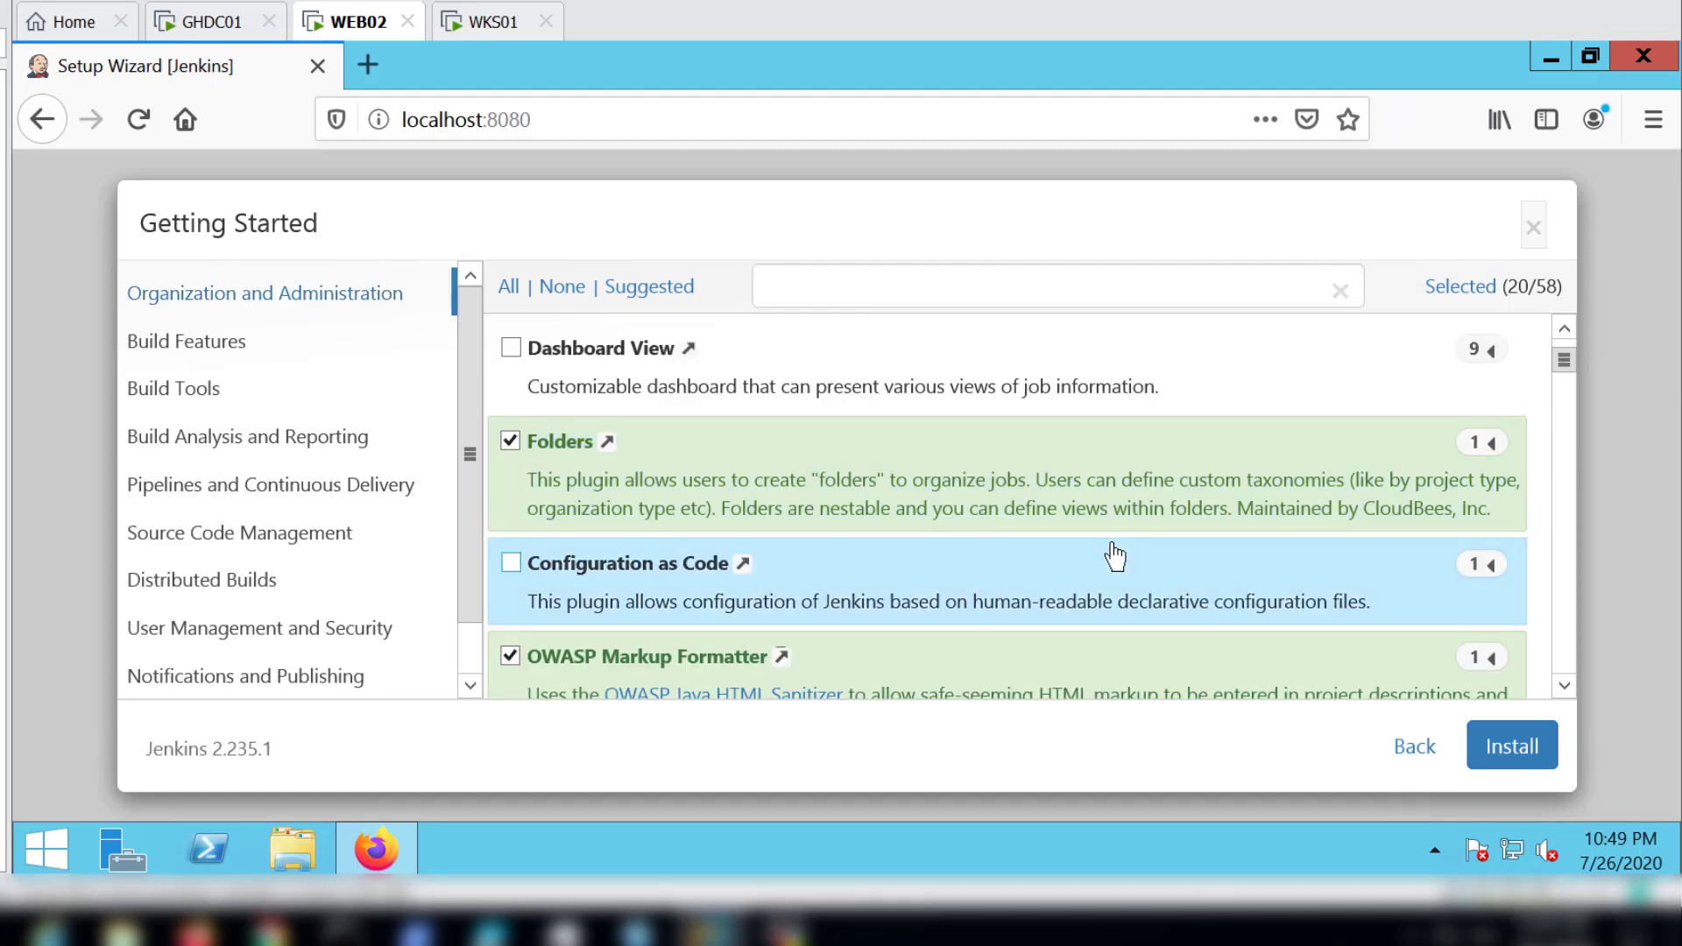
scroll(1114, 556, "down", 20)
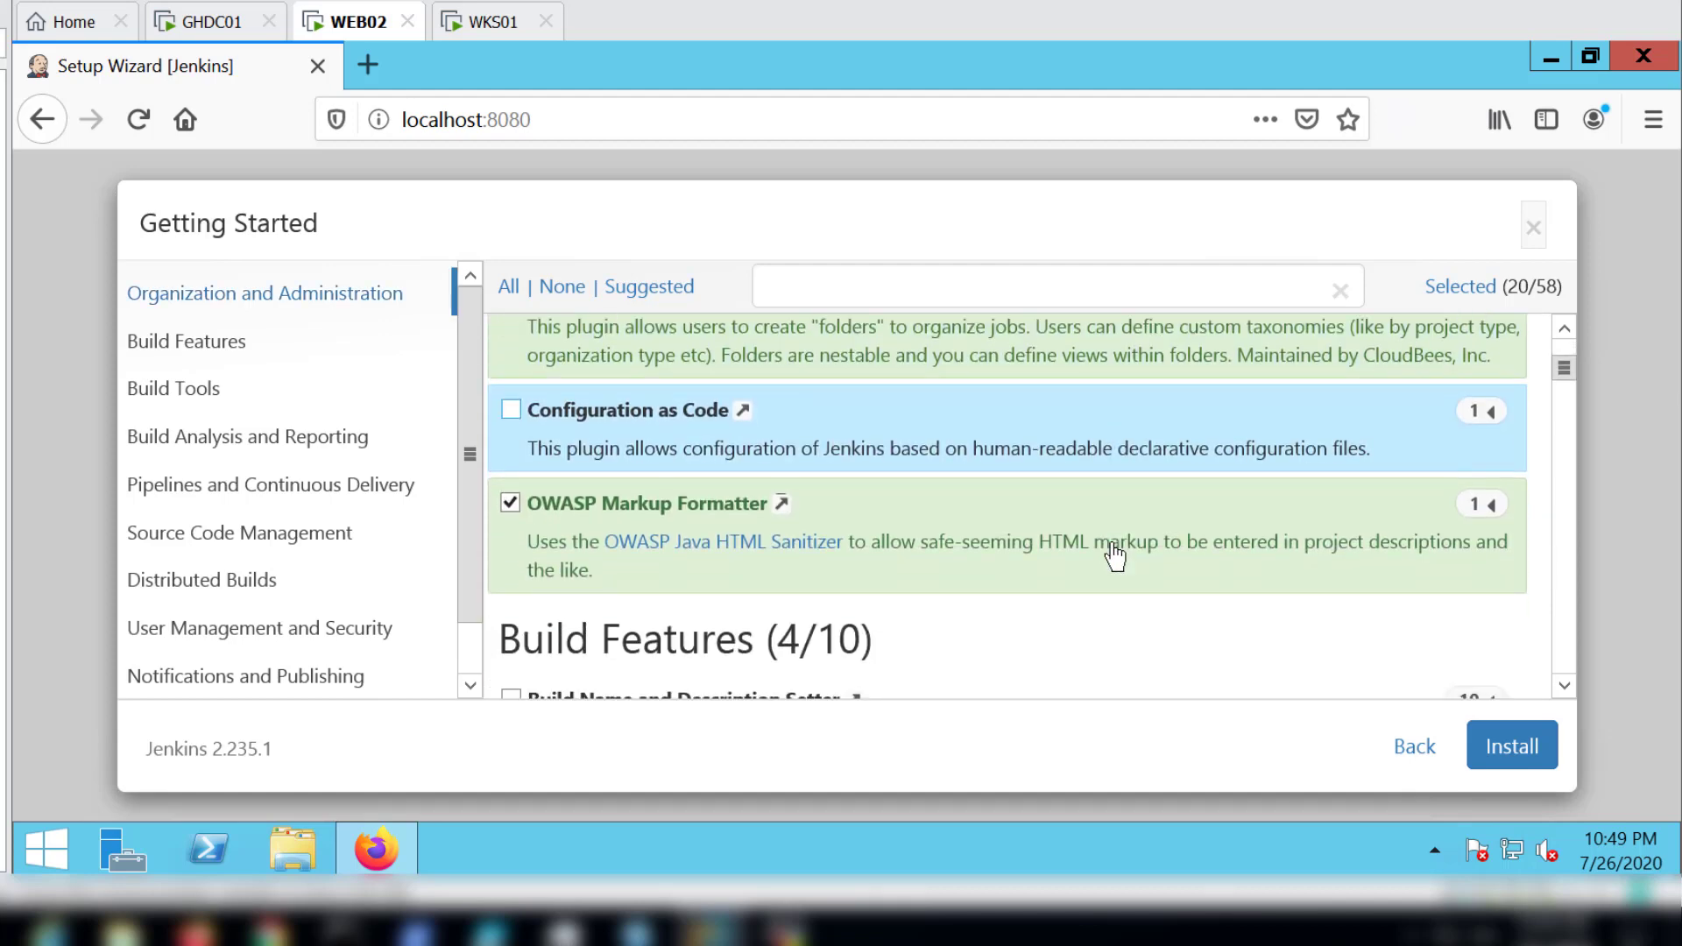
scroll(1115, 555, "down", 3)
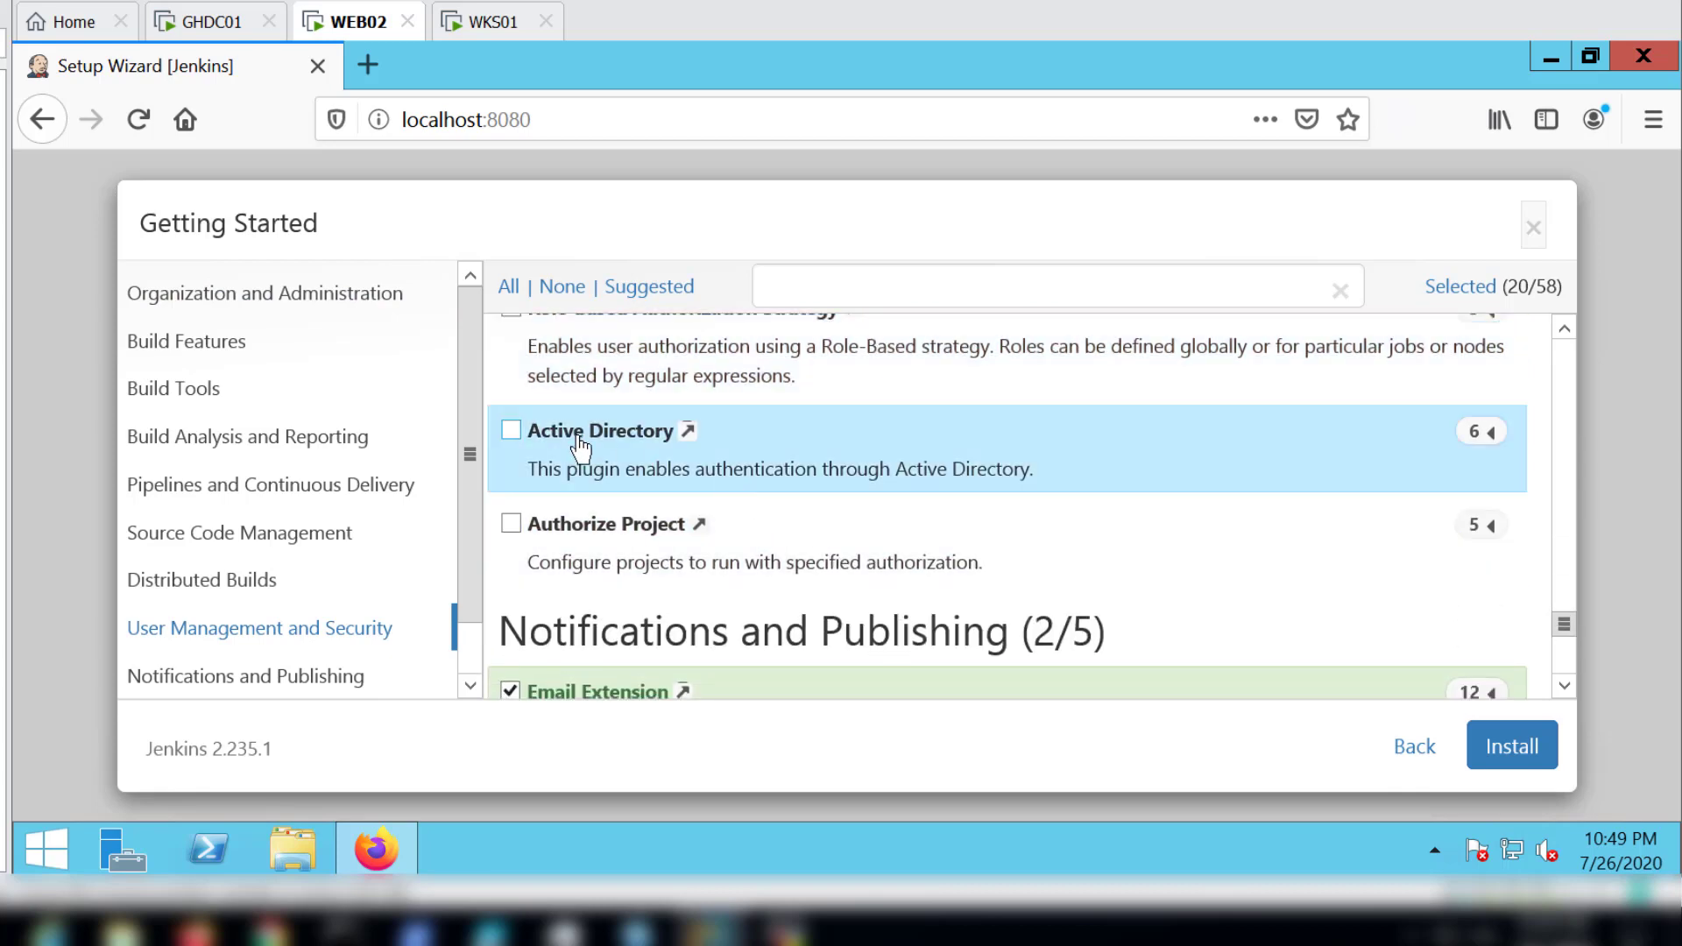
left_click(510, 433)
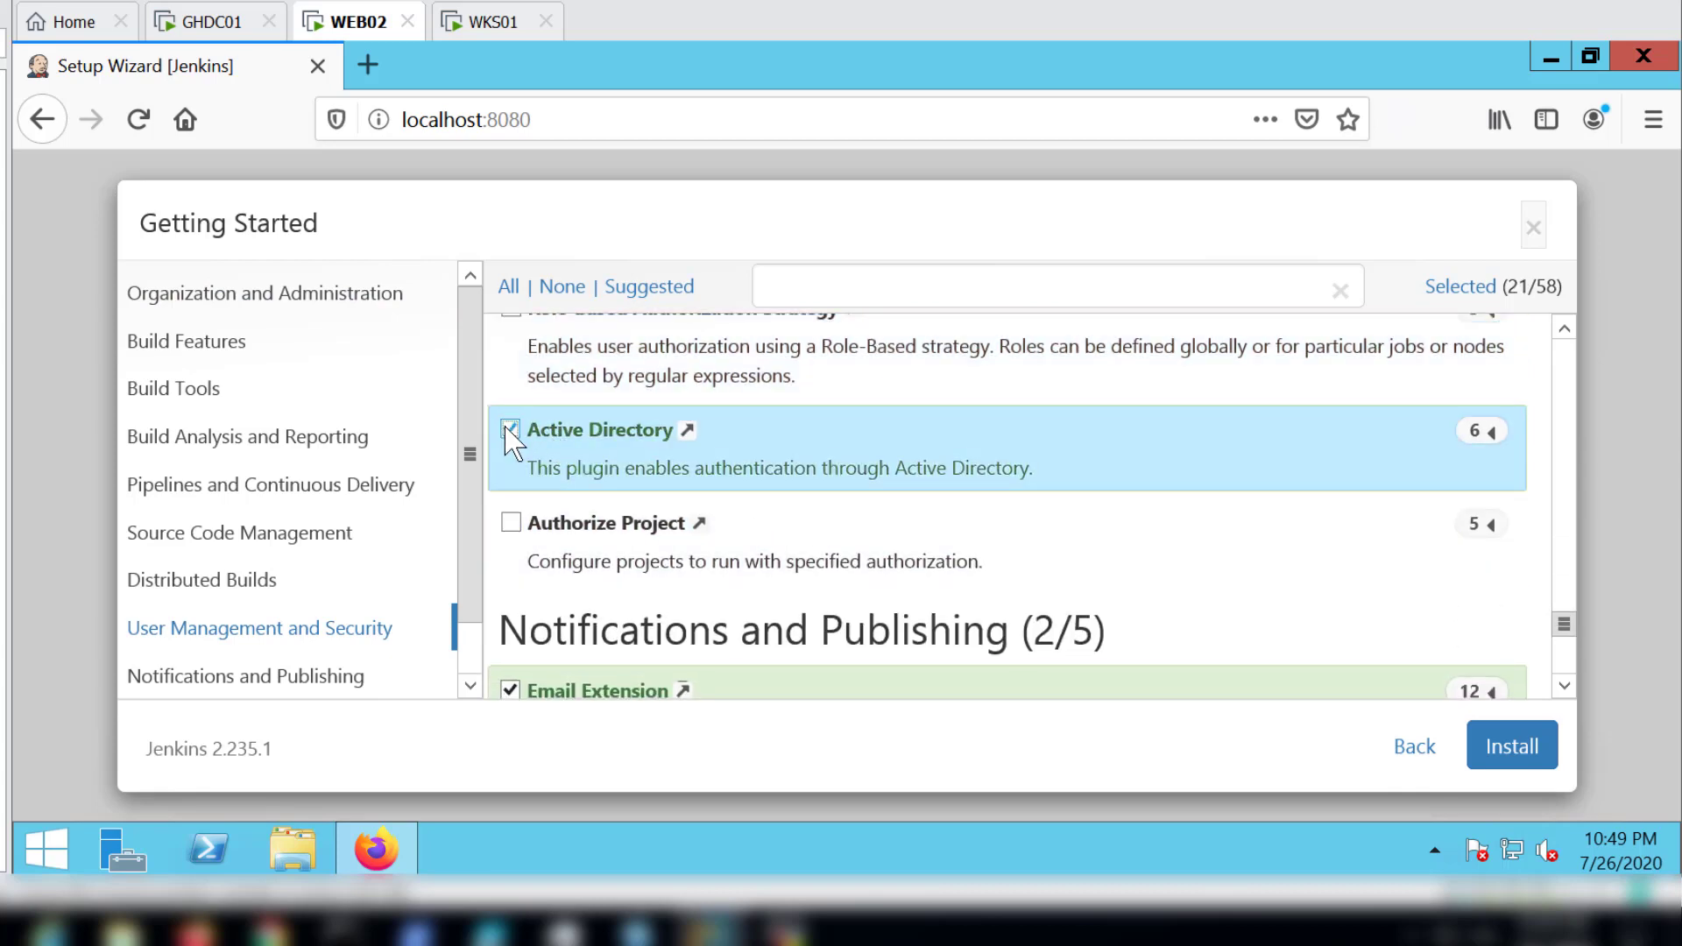
Step: Start installing the selected Jenkins plugins and look through the list of plugins being installed
scroll(844, 534, "down", 4)
scroll(844, 534, "down", 10)
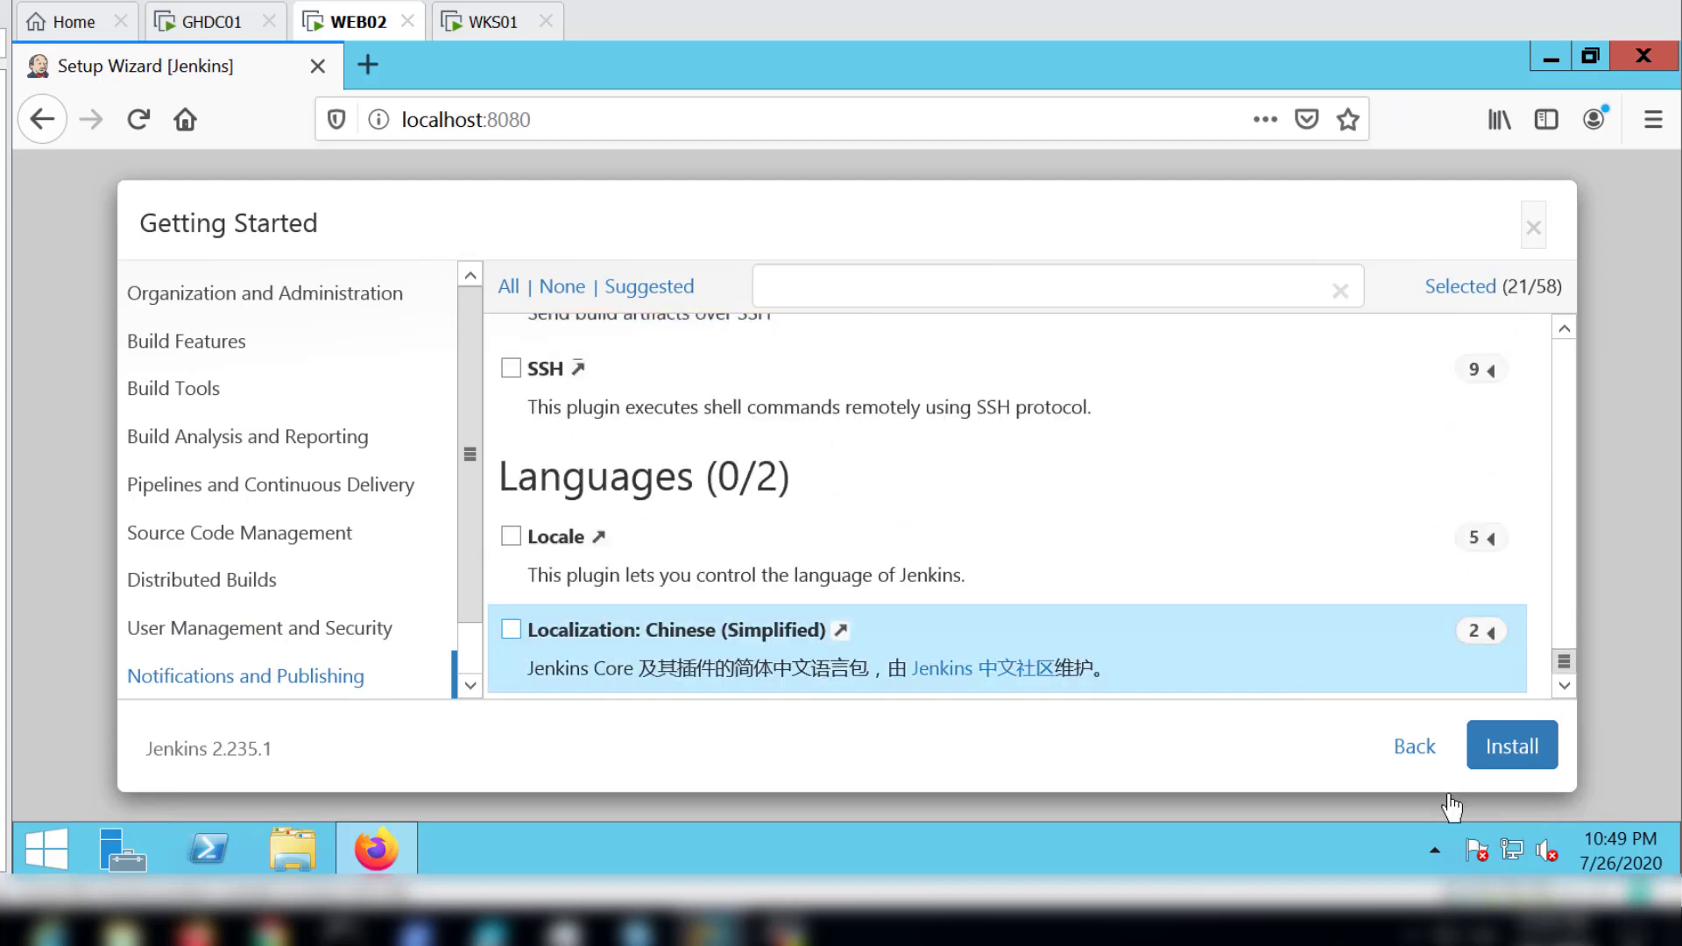
left_click(1512, 745)
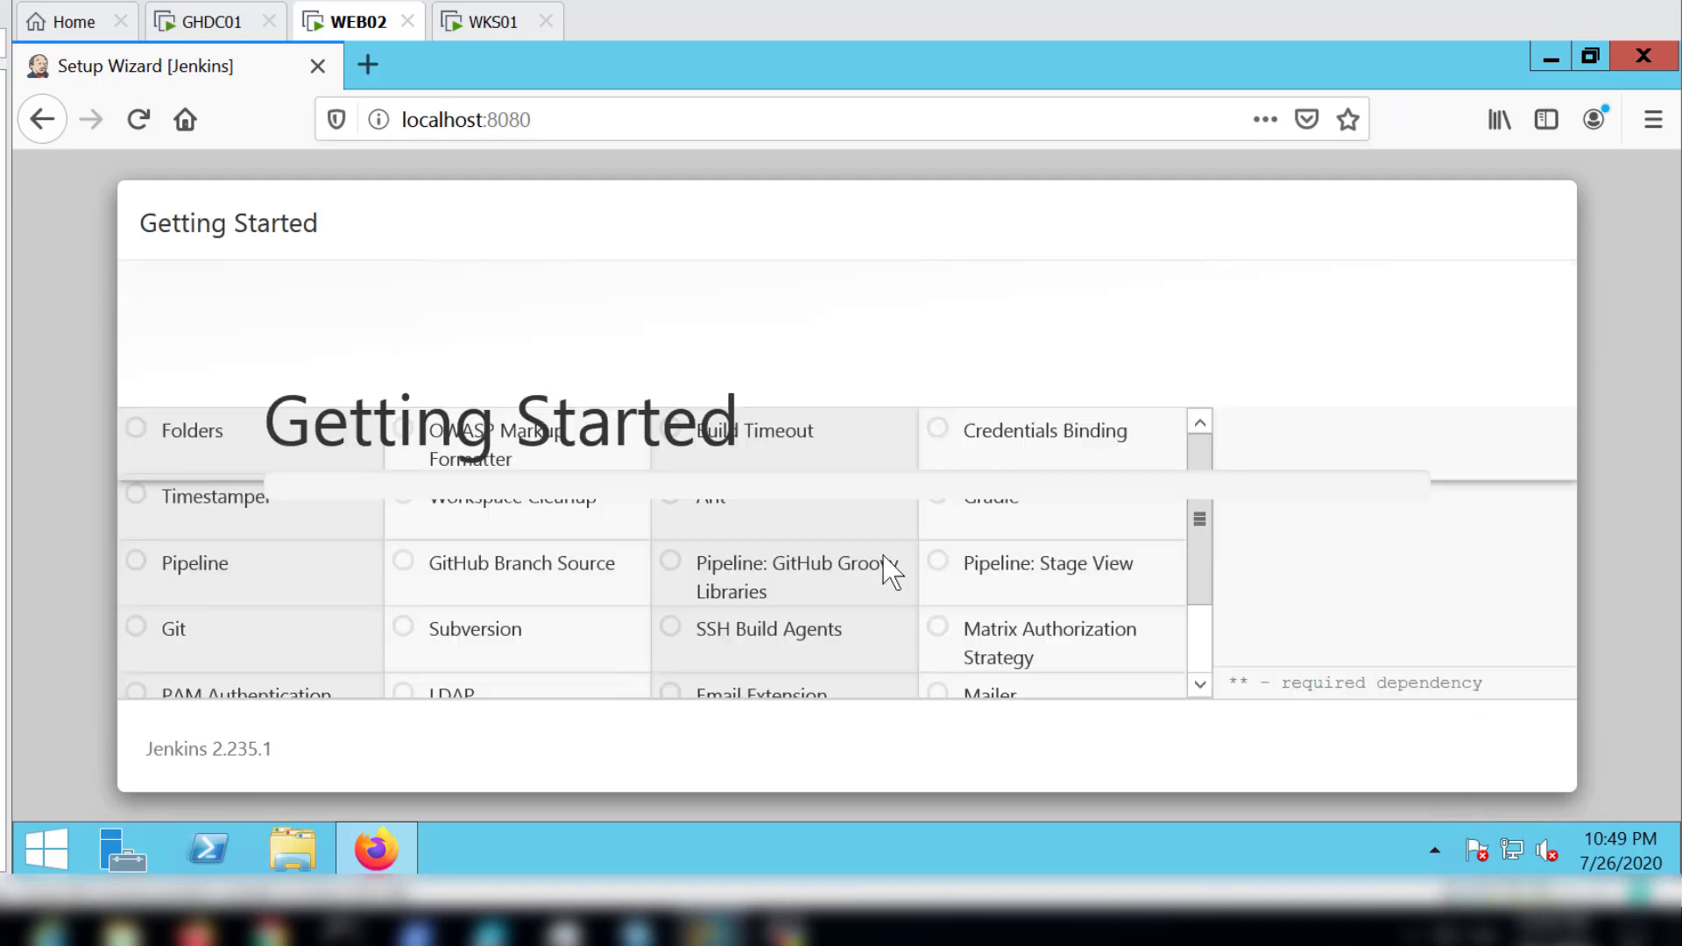
scroll(584, 605, "down", 1)
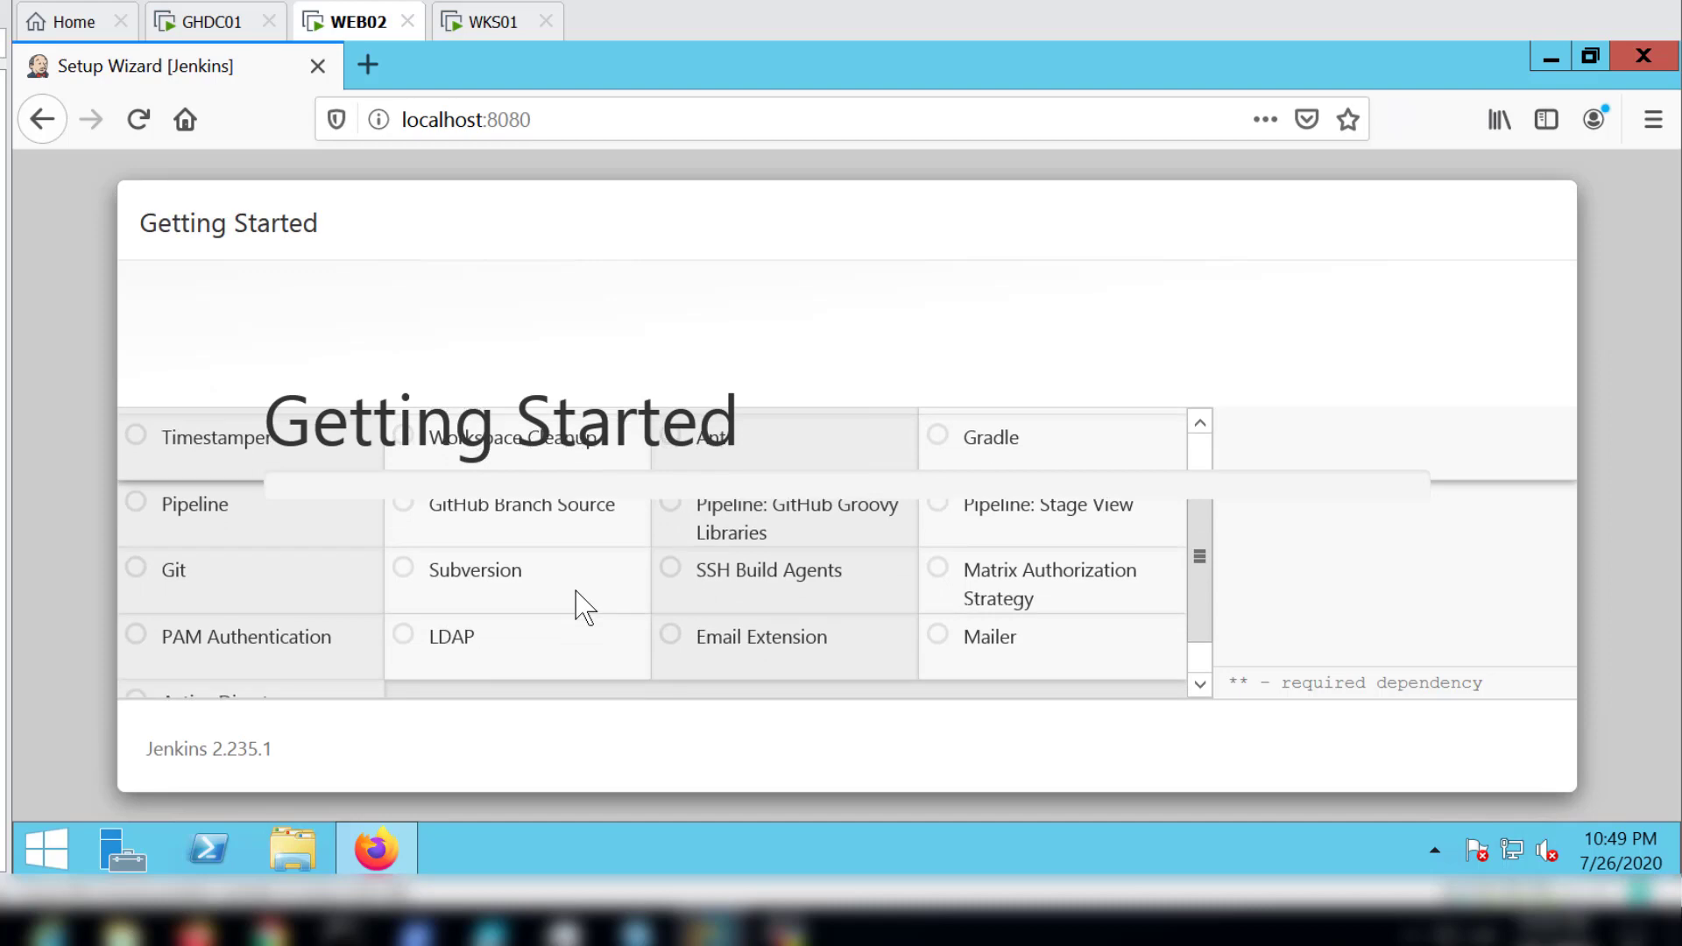
scroll(584, 604, "down", 1)
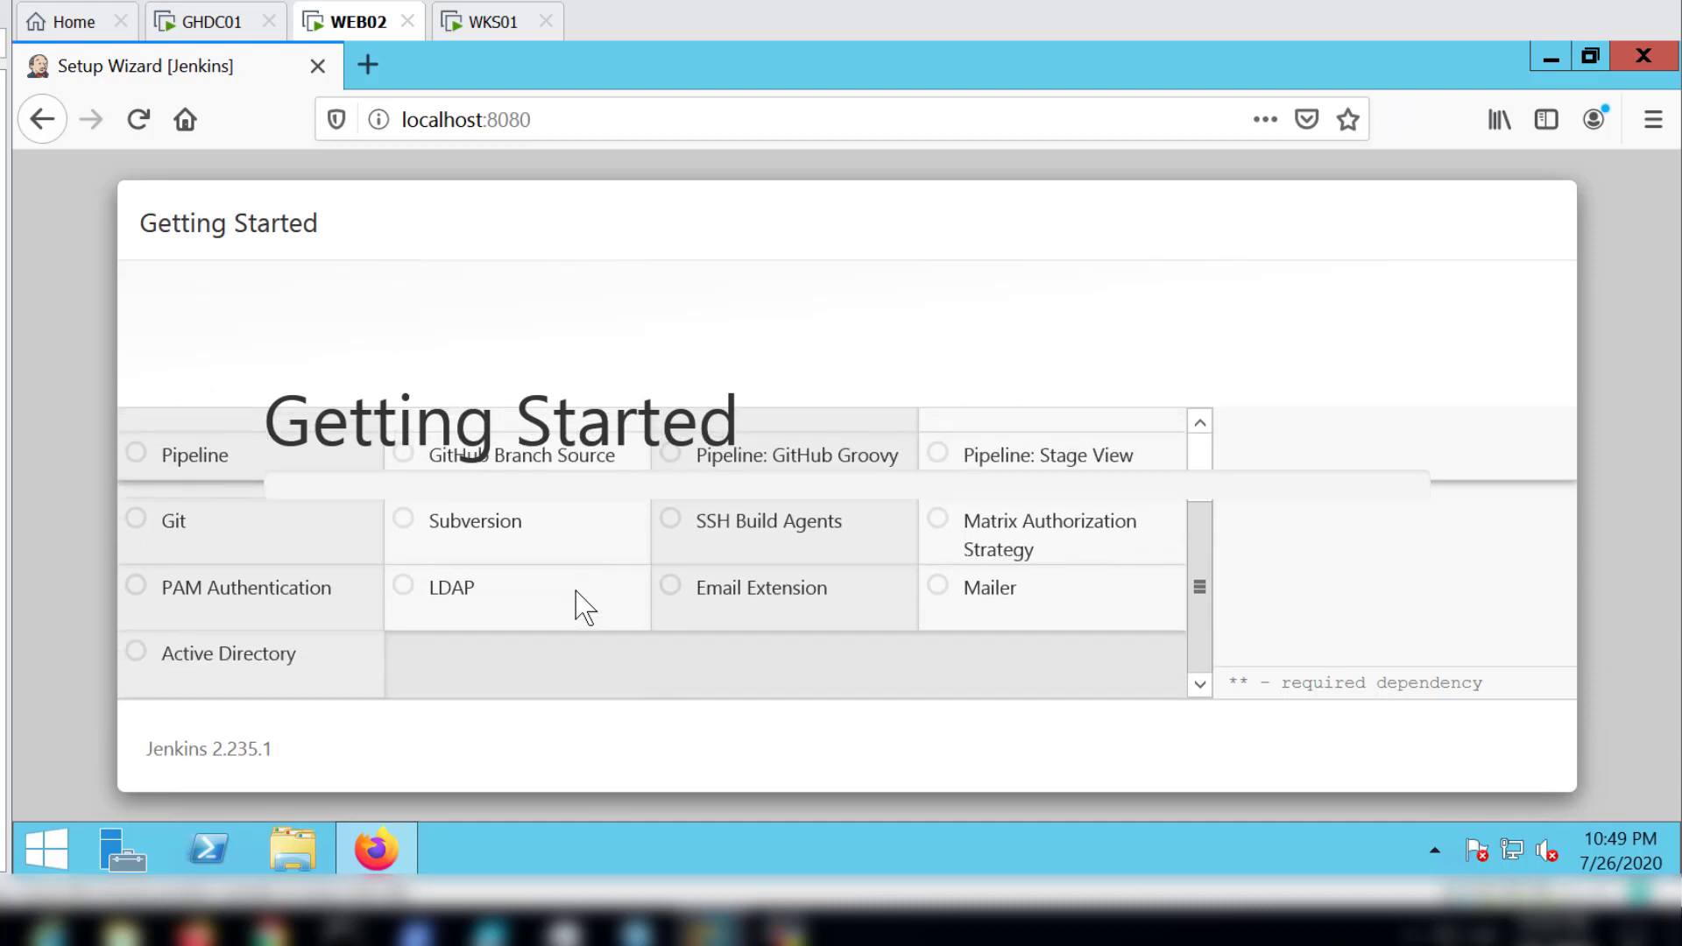
Step: Create the first admin user with a username, password, full name and e-mail address, and save the account
scroll(584, 605, "up", 2)
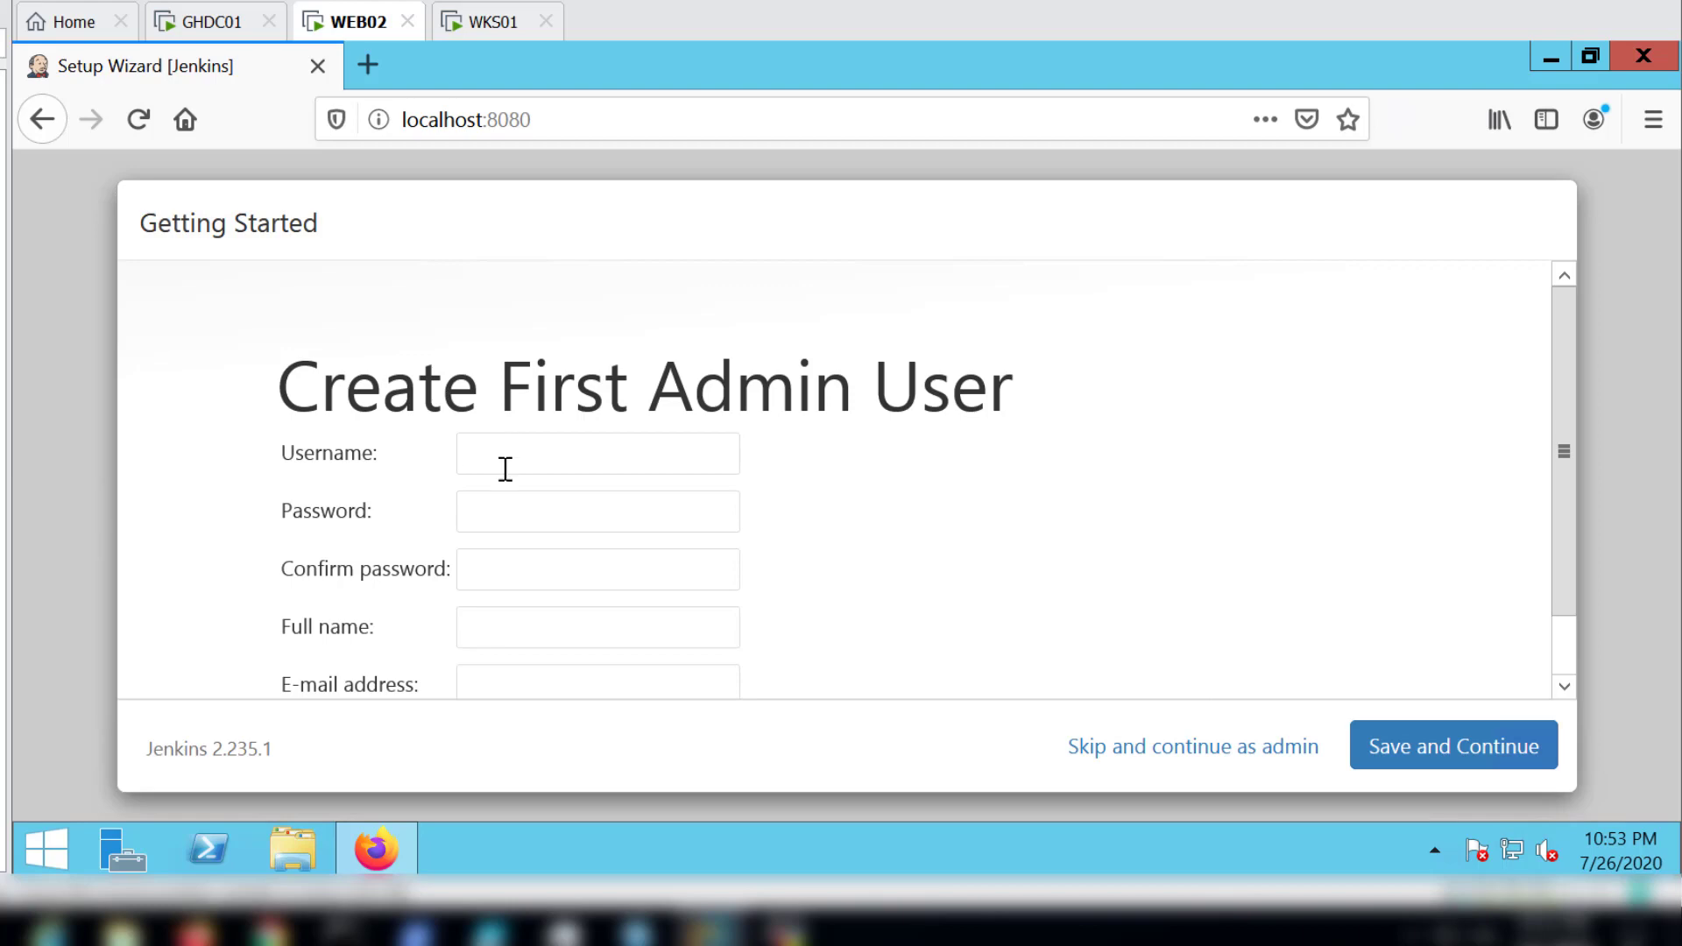
scroll(528, 504, "down", 1)
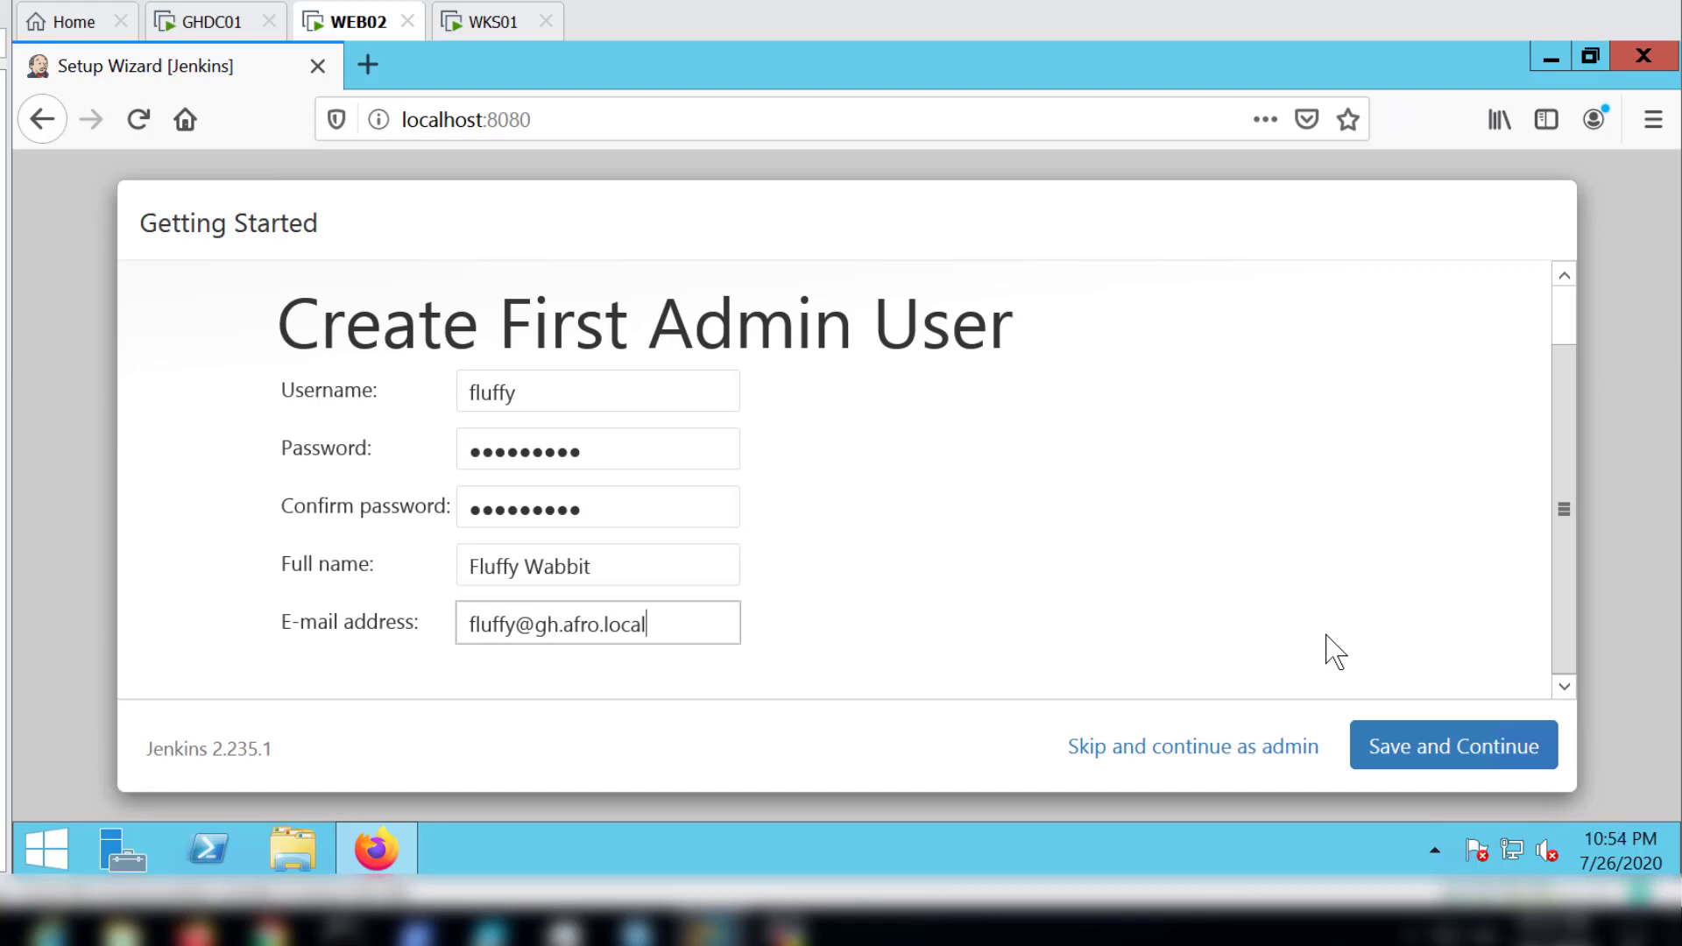
left_click(1457, 753)
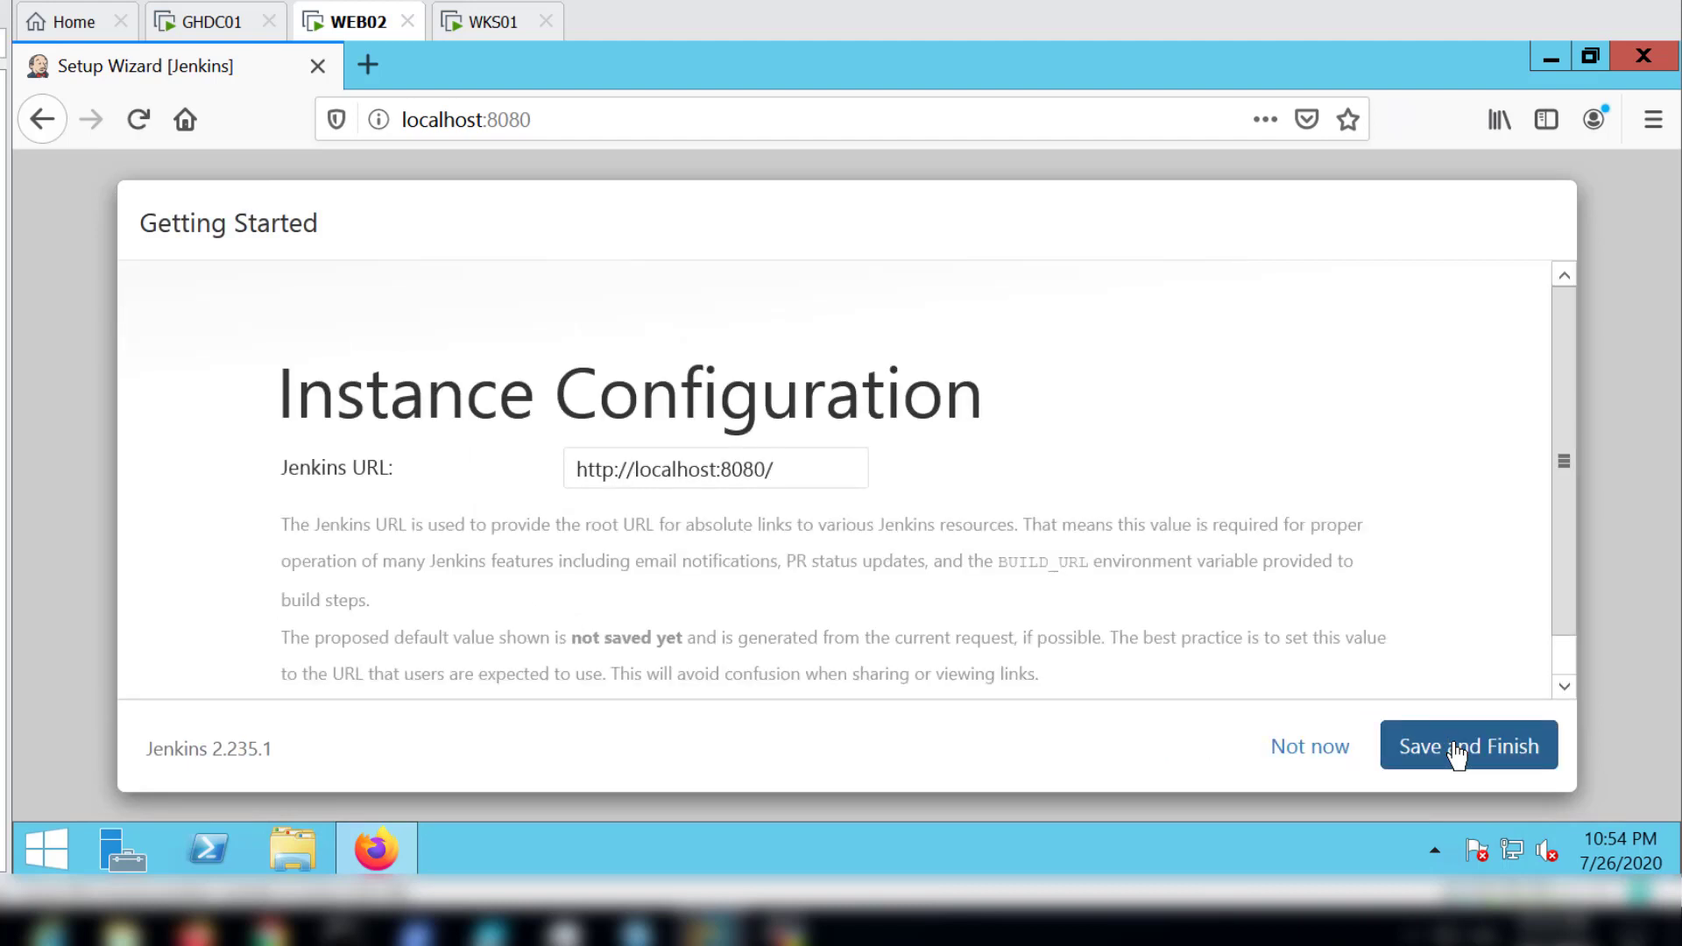
scroll(1175, 589, "down", 2)
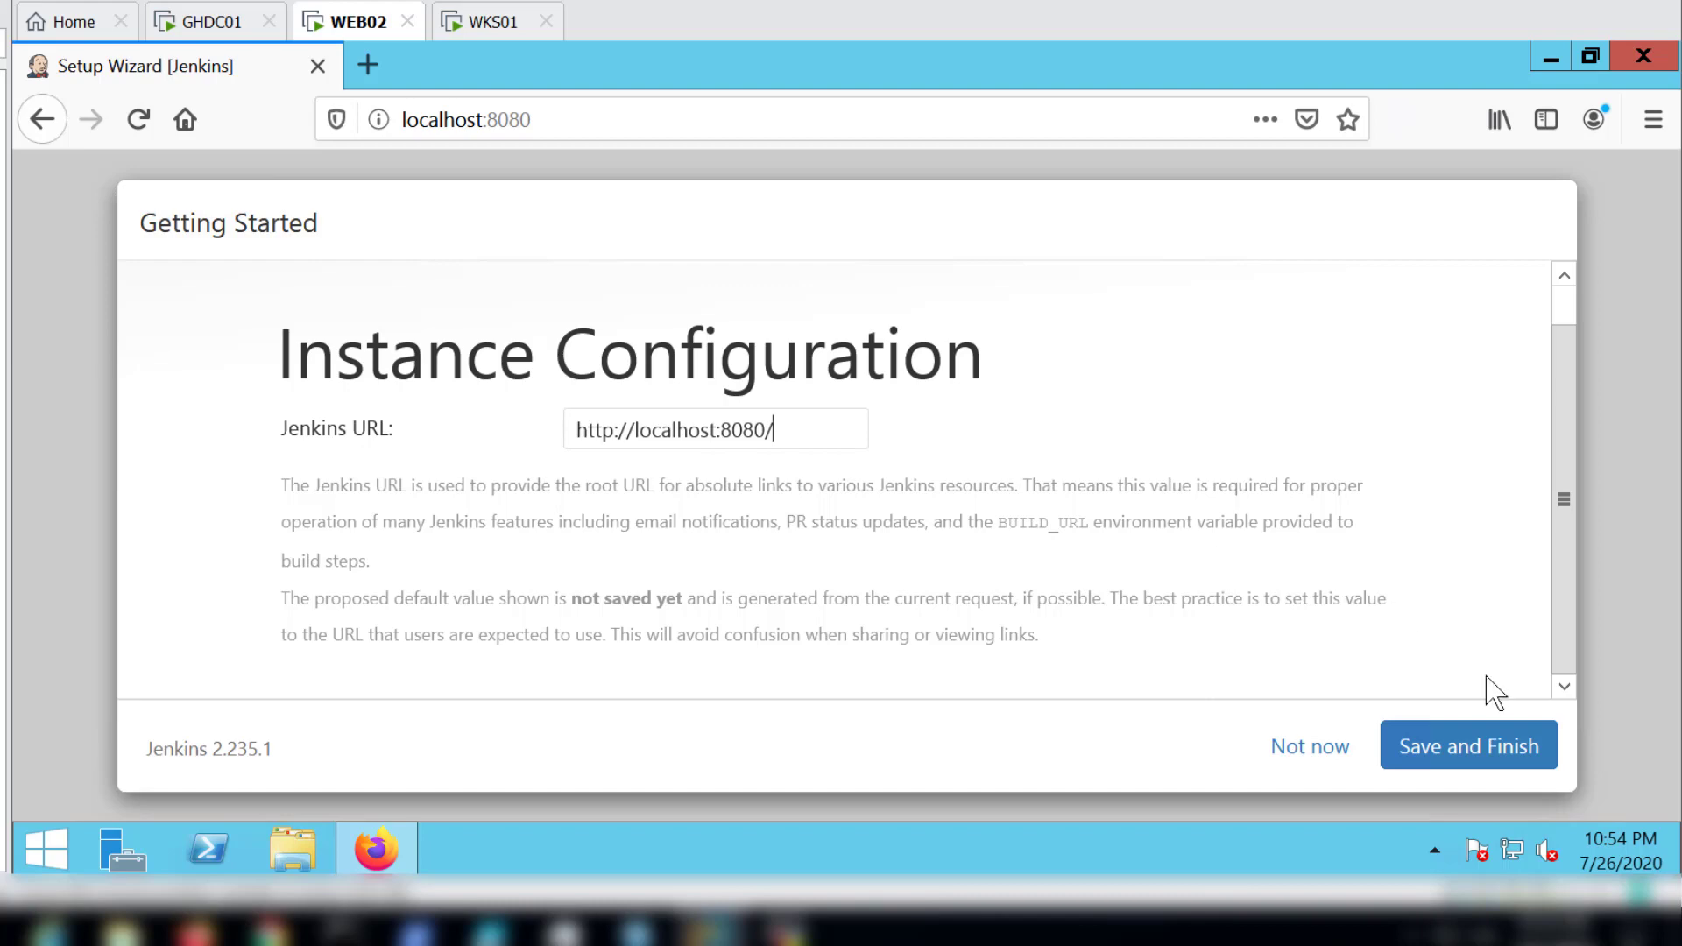
left_click(1447, 751)
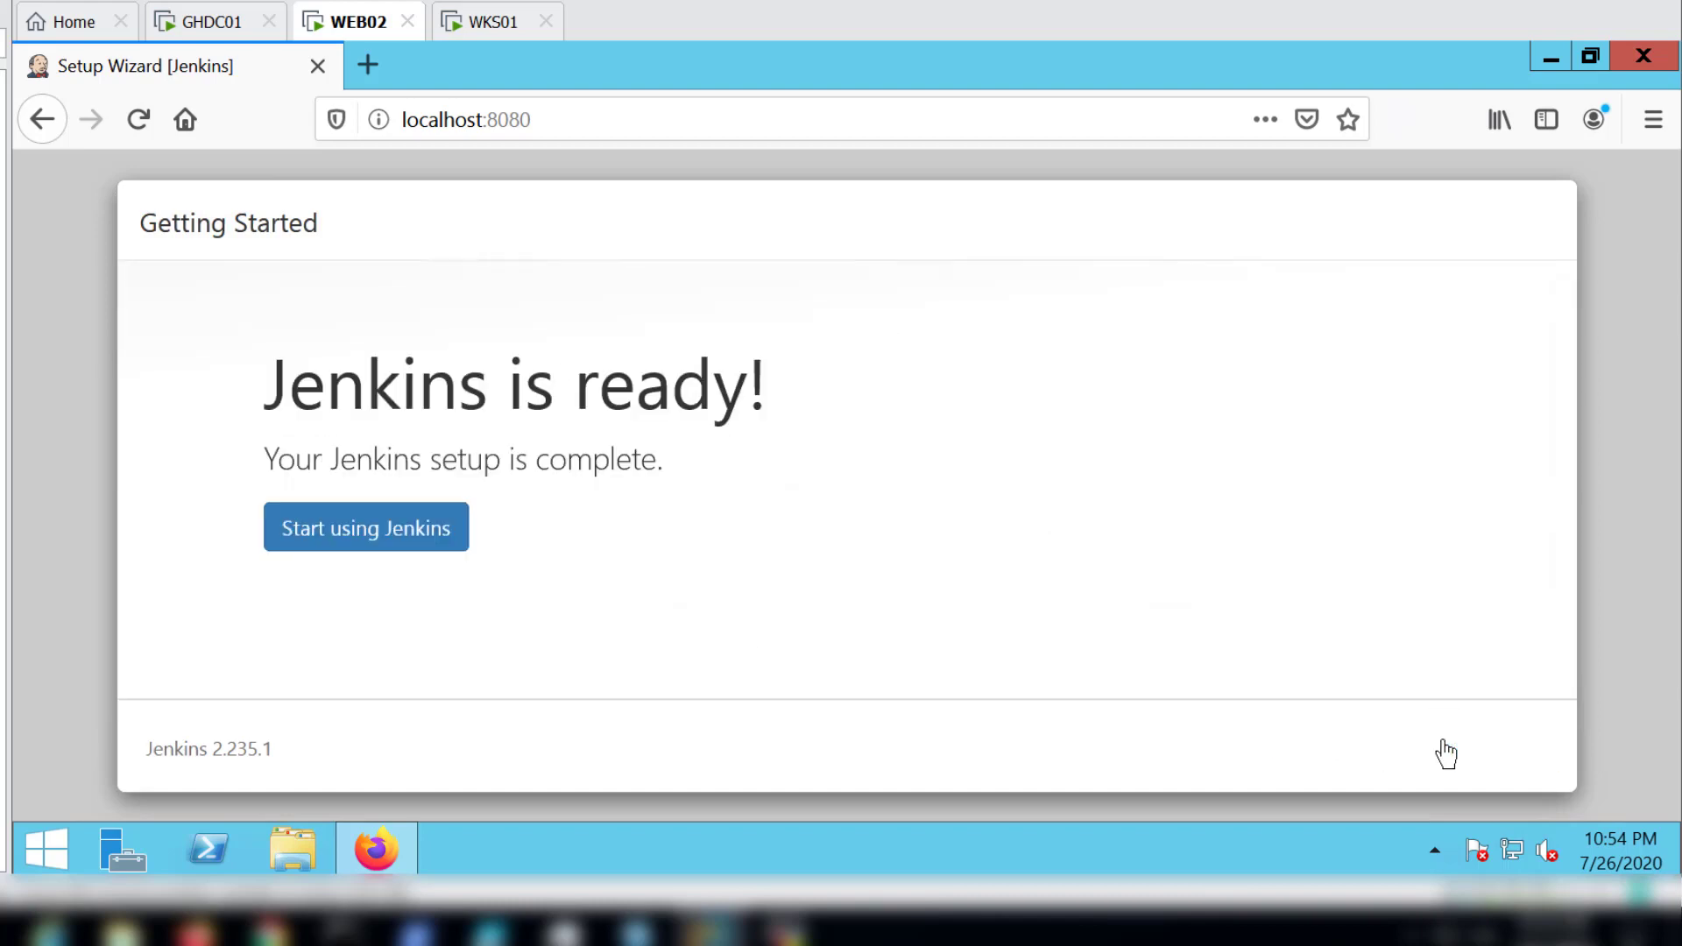
left_click(342, 533)
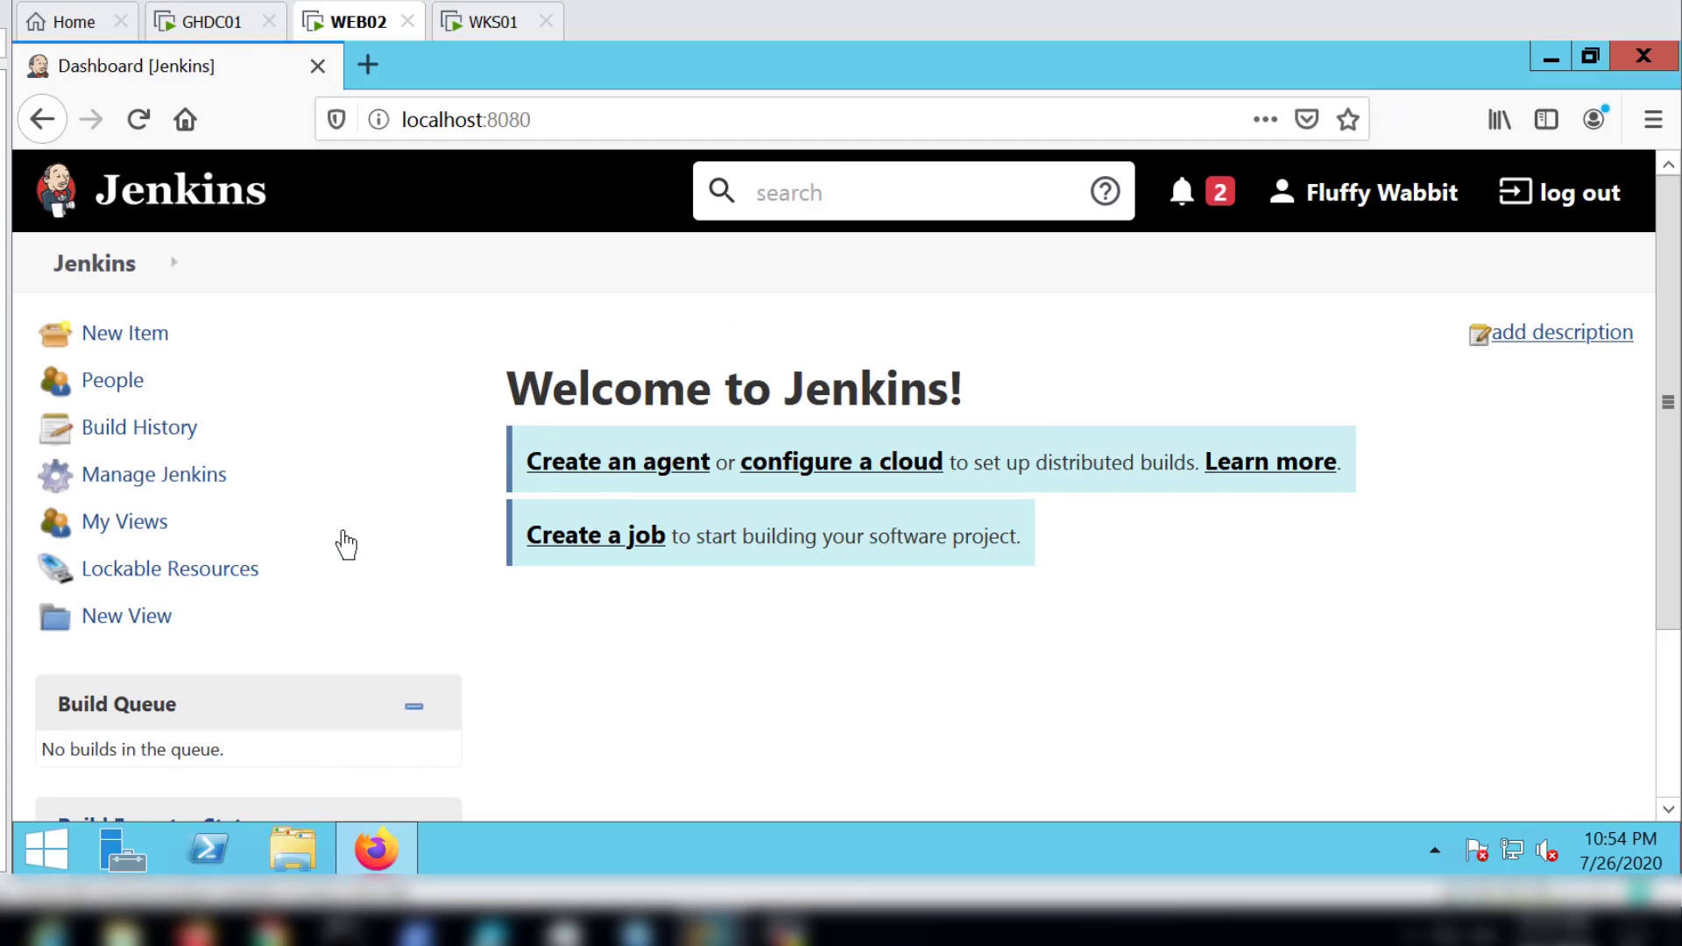
Step: Log out of Jenkins and sign back in with the new admin account's username and password
left_click(1580, 194)
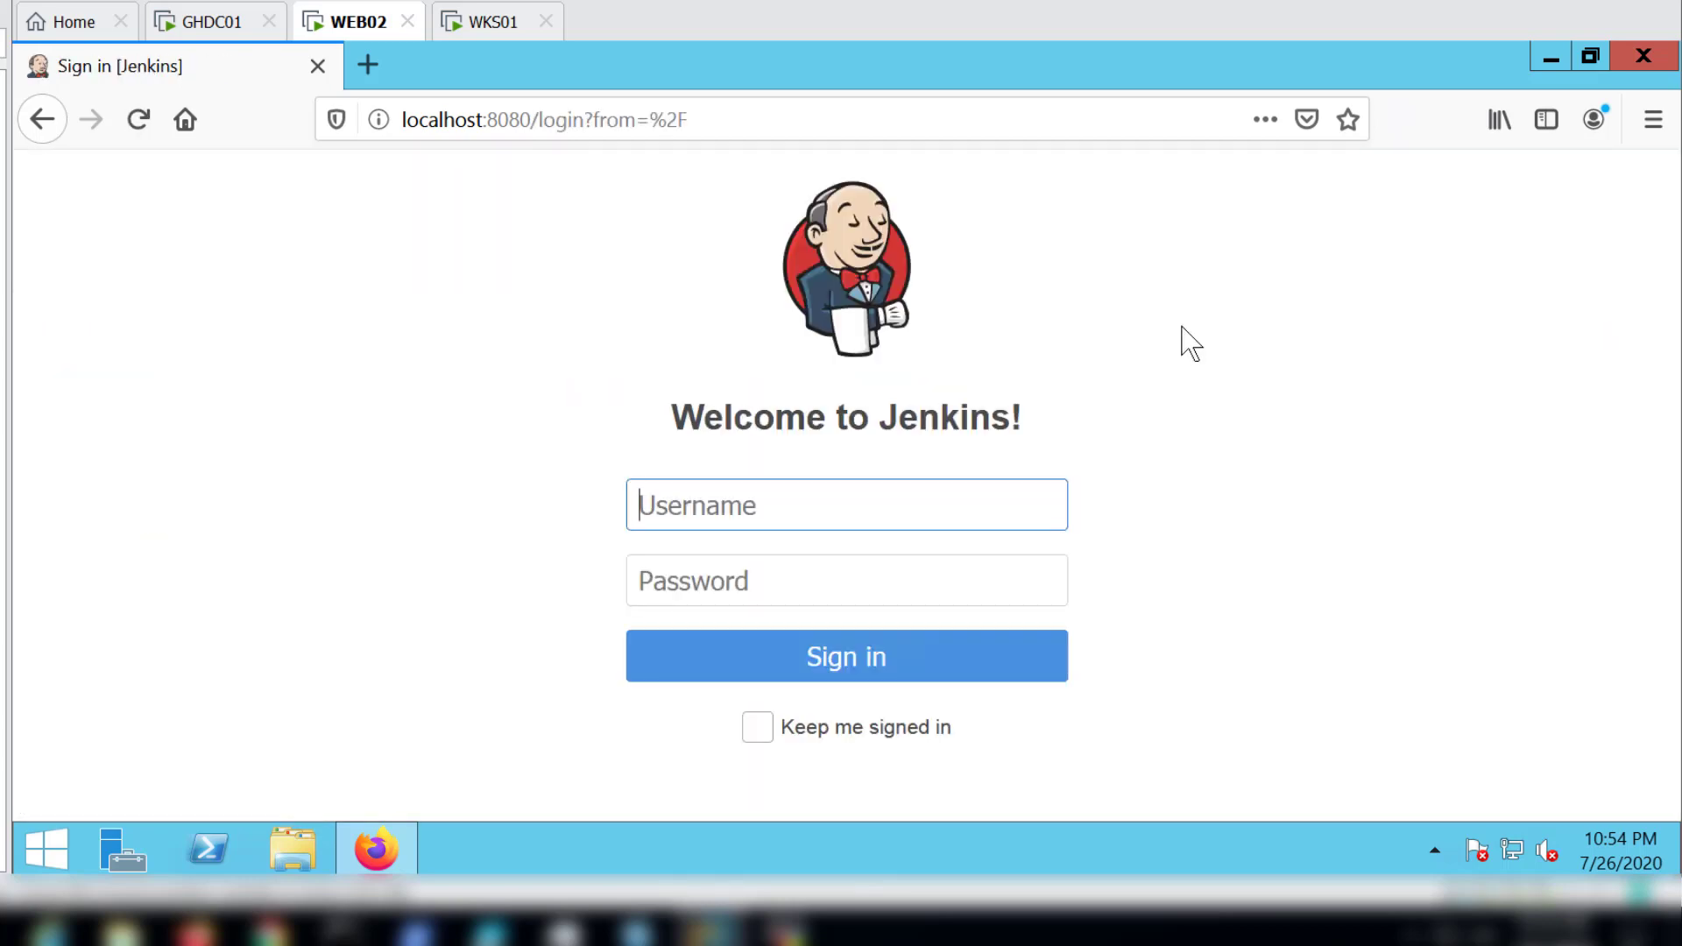
type("fluffy")
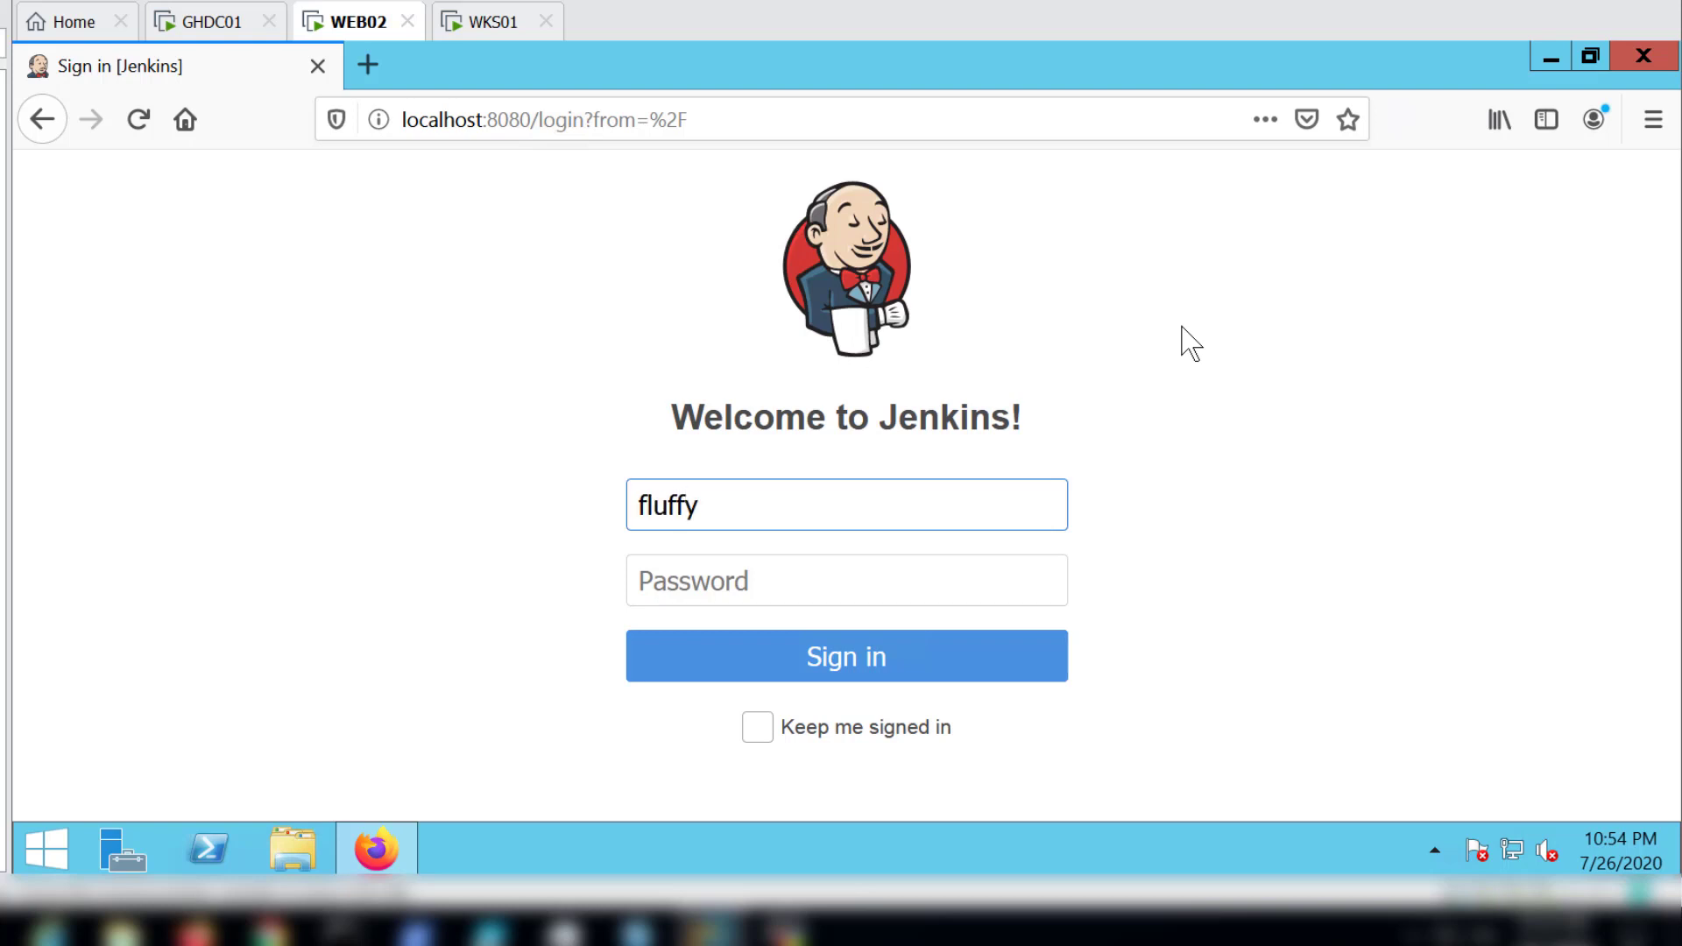
key("Tab")
type("******")
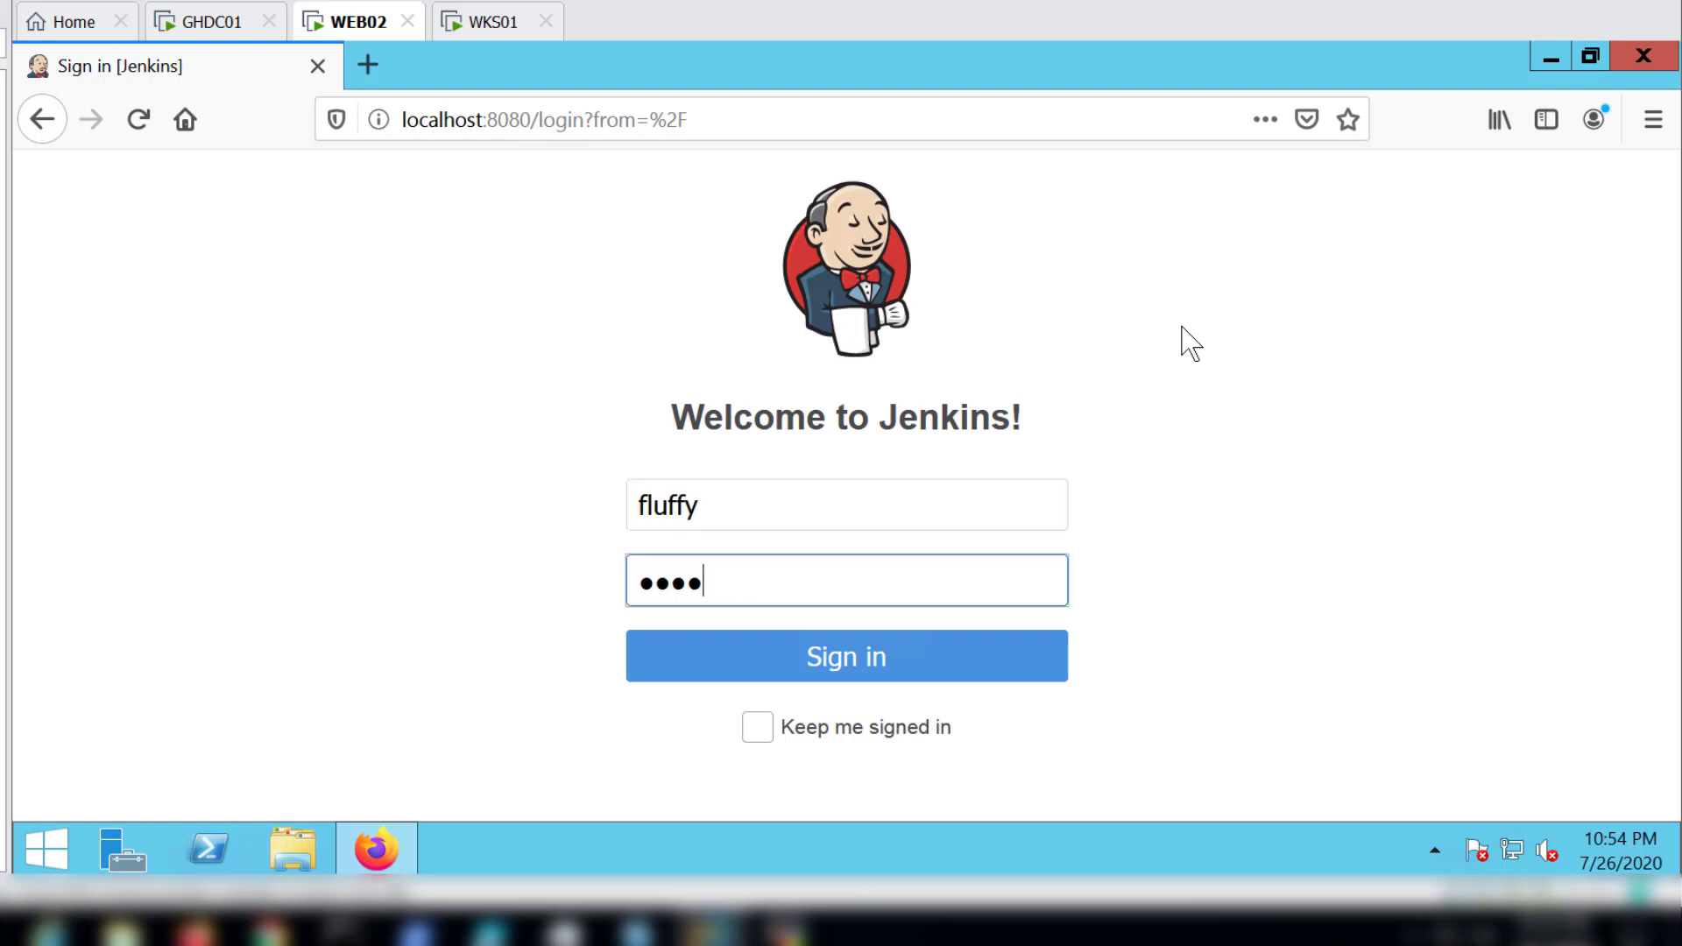
type("***")
key("Return")
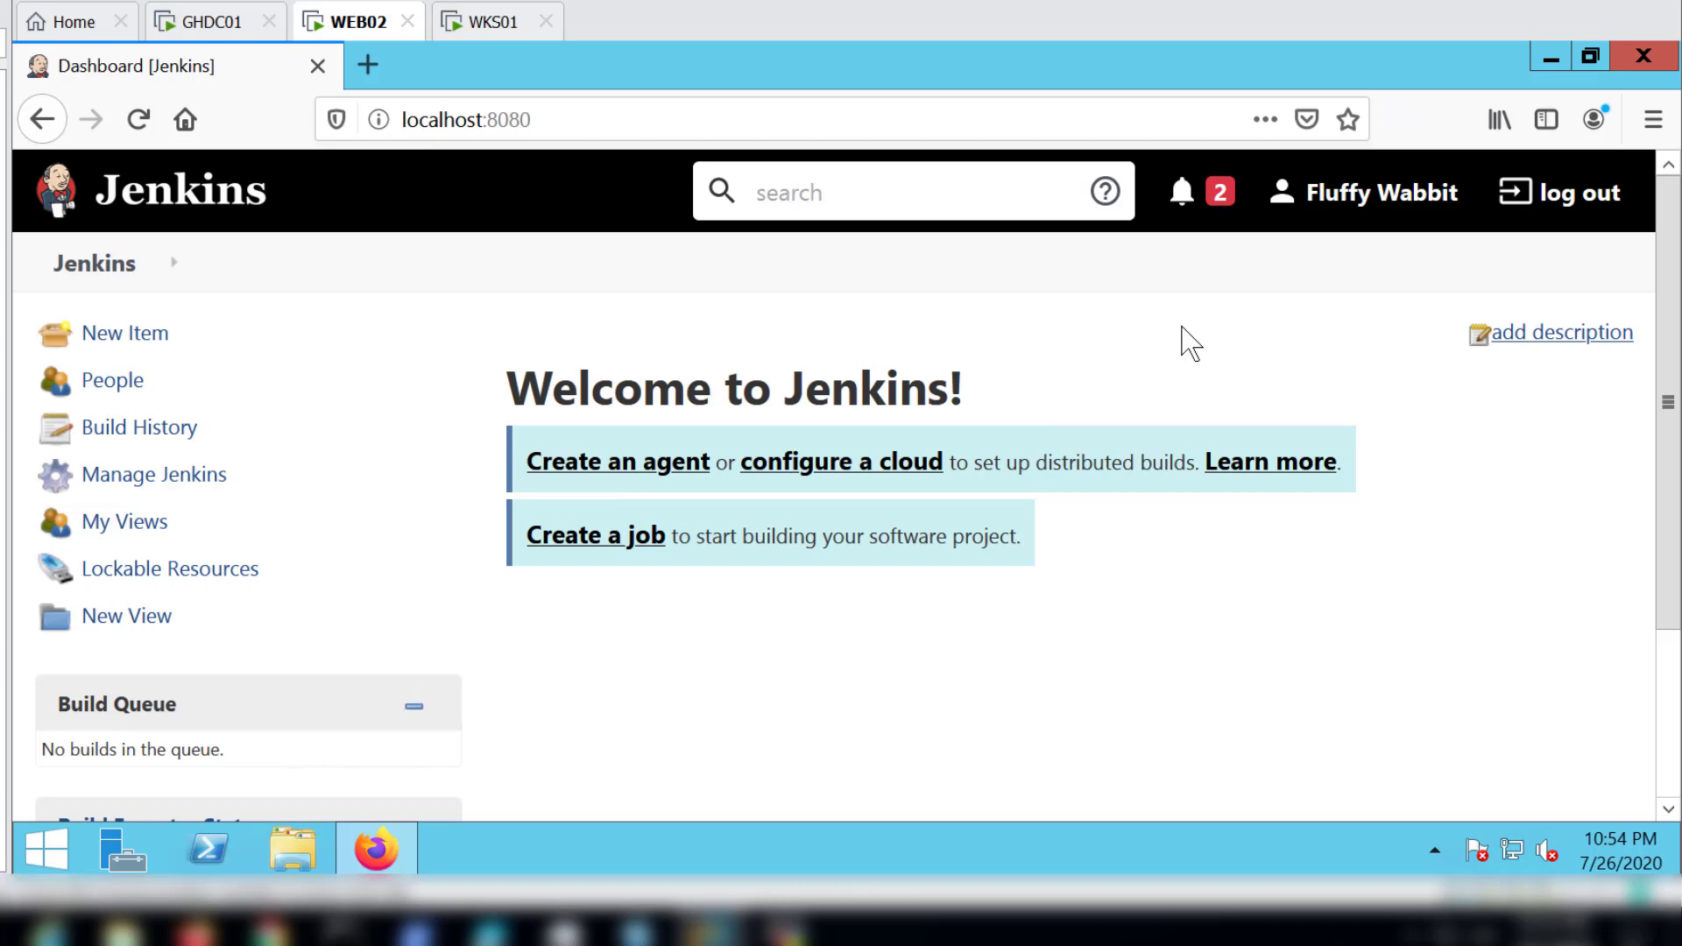
Step: Look over the Jenkins dashboard, and examine the system configuration, security and status sections of Manage Jenkins
left_click(1666, 708)
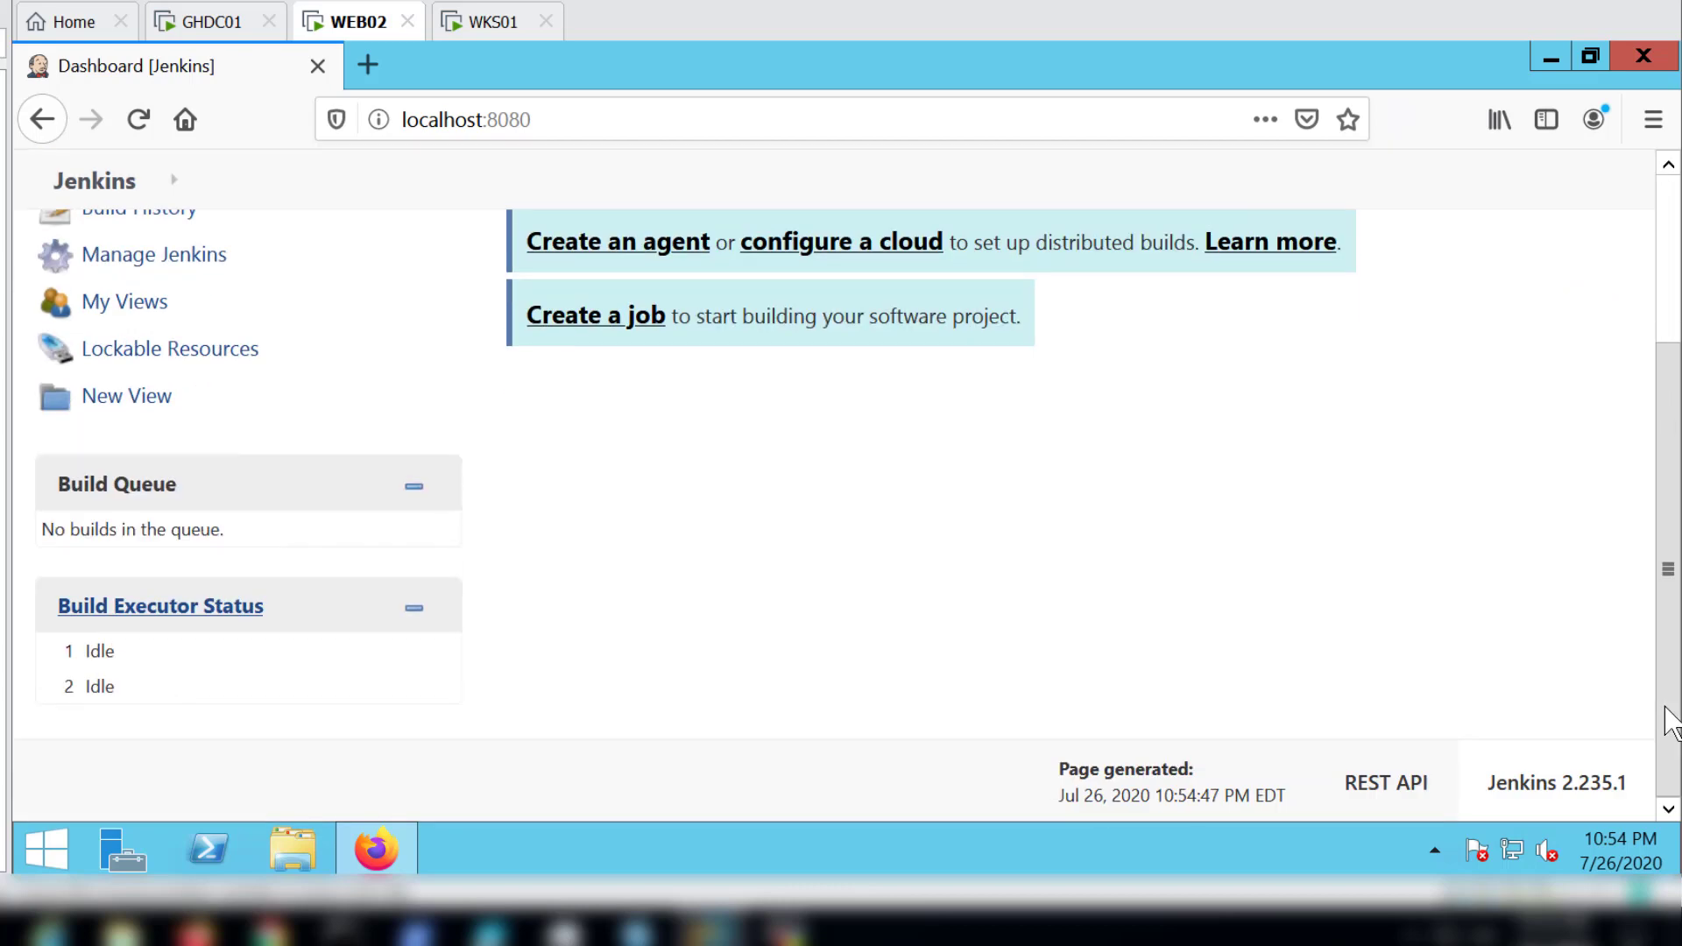
left_click(1670, 210)
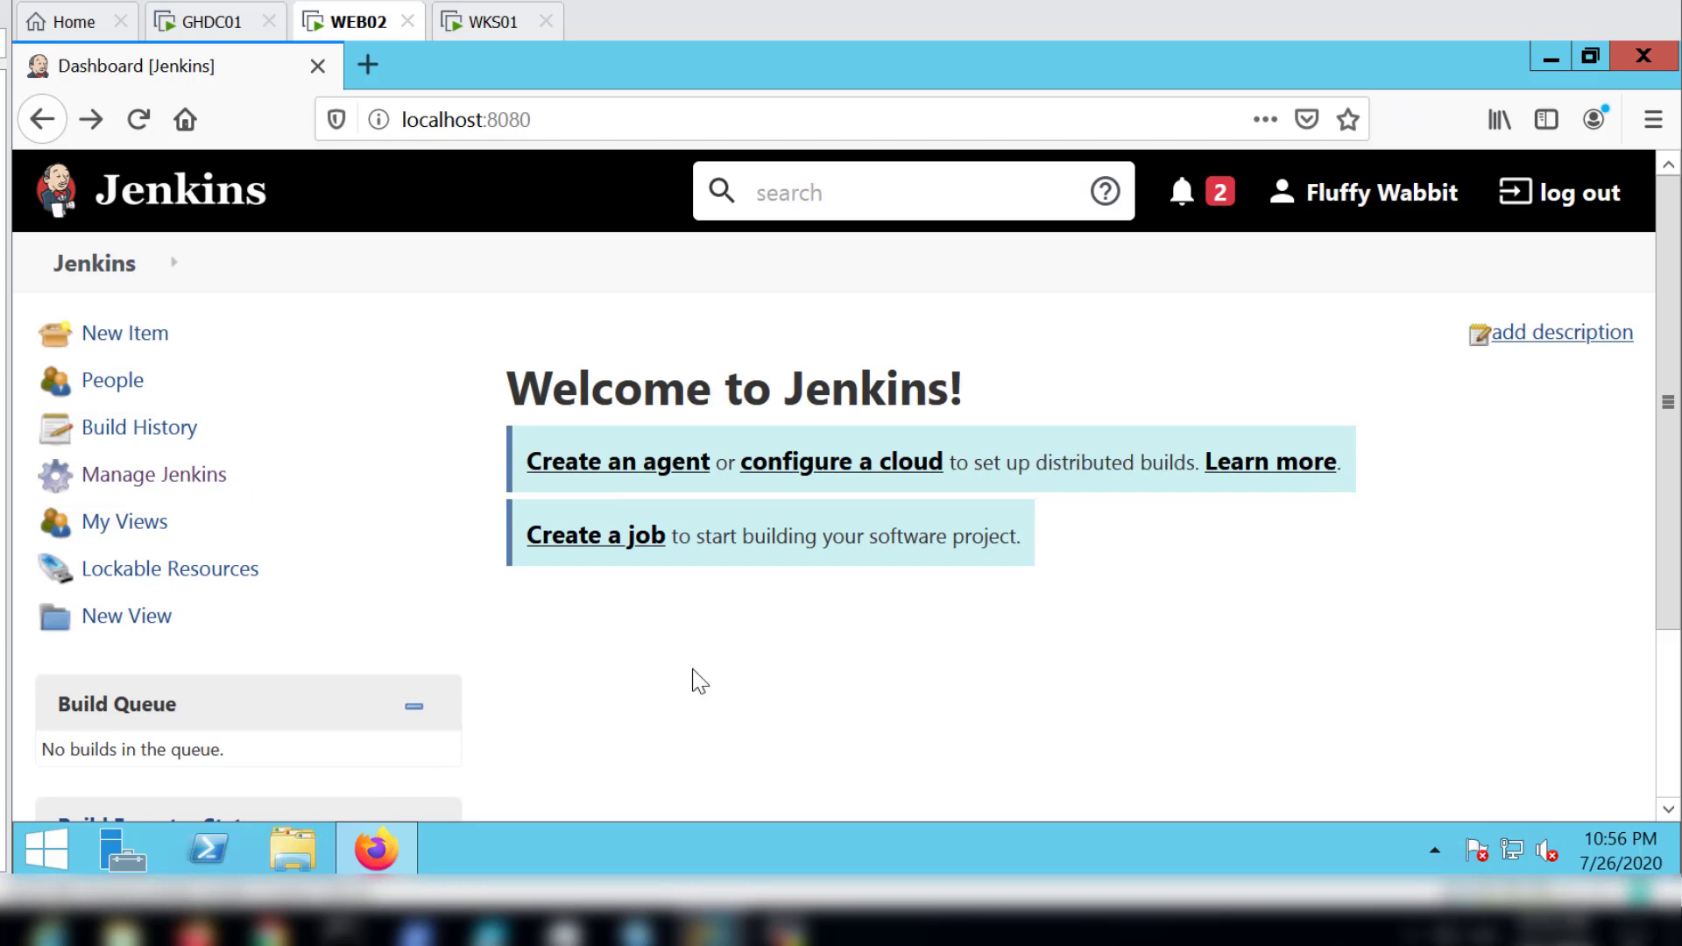
left_click(142, 494)
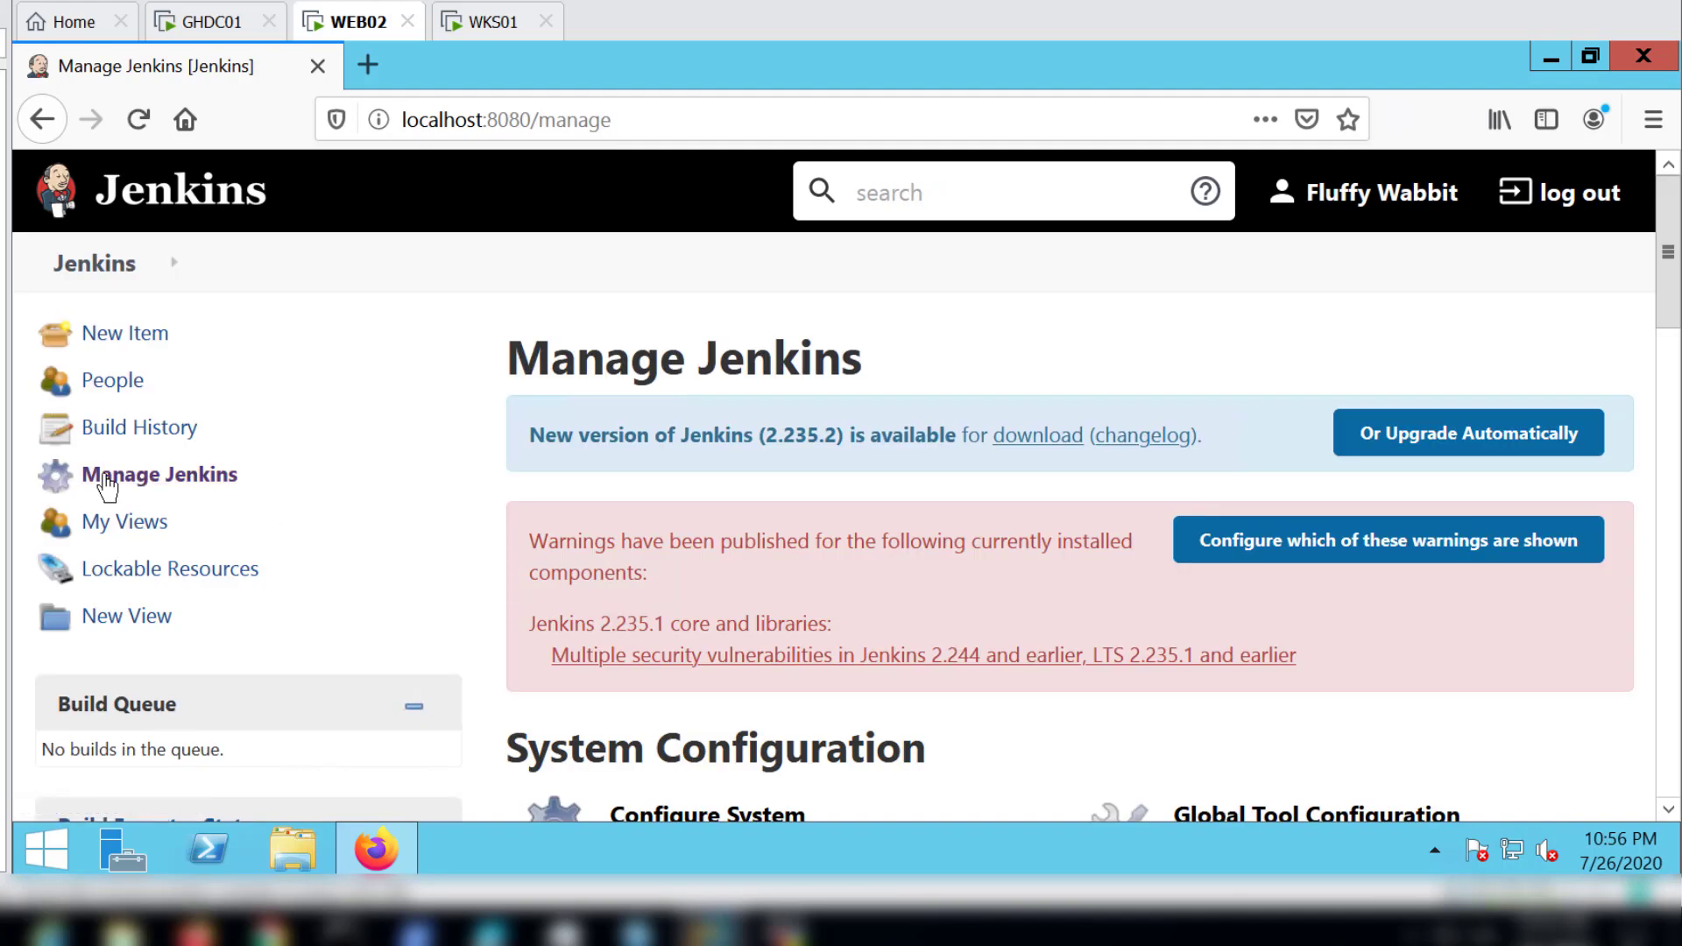
scroll(868, 613, "down", 2)
scroll(868, 618, "down", 3)
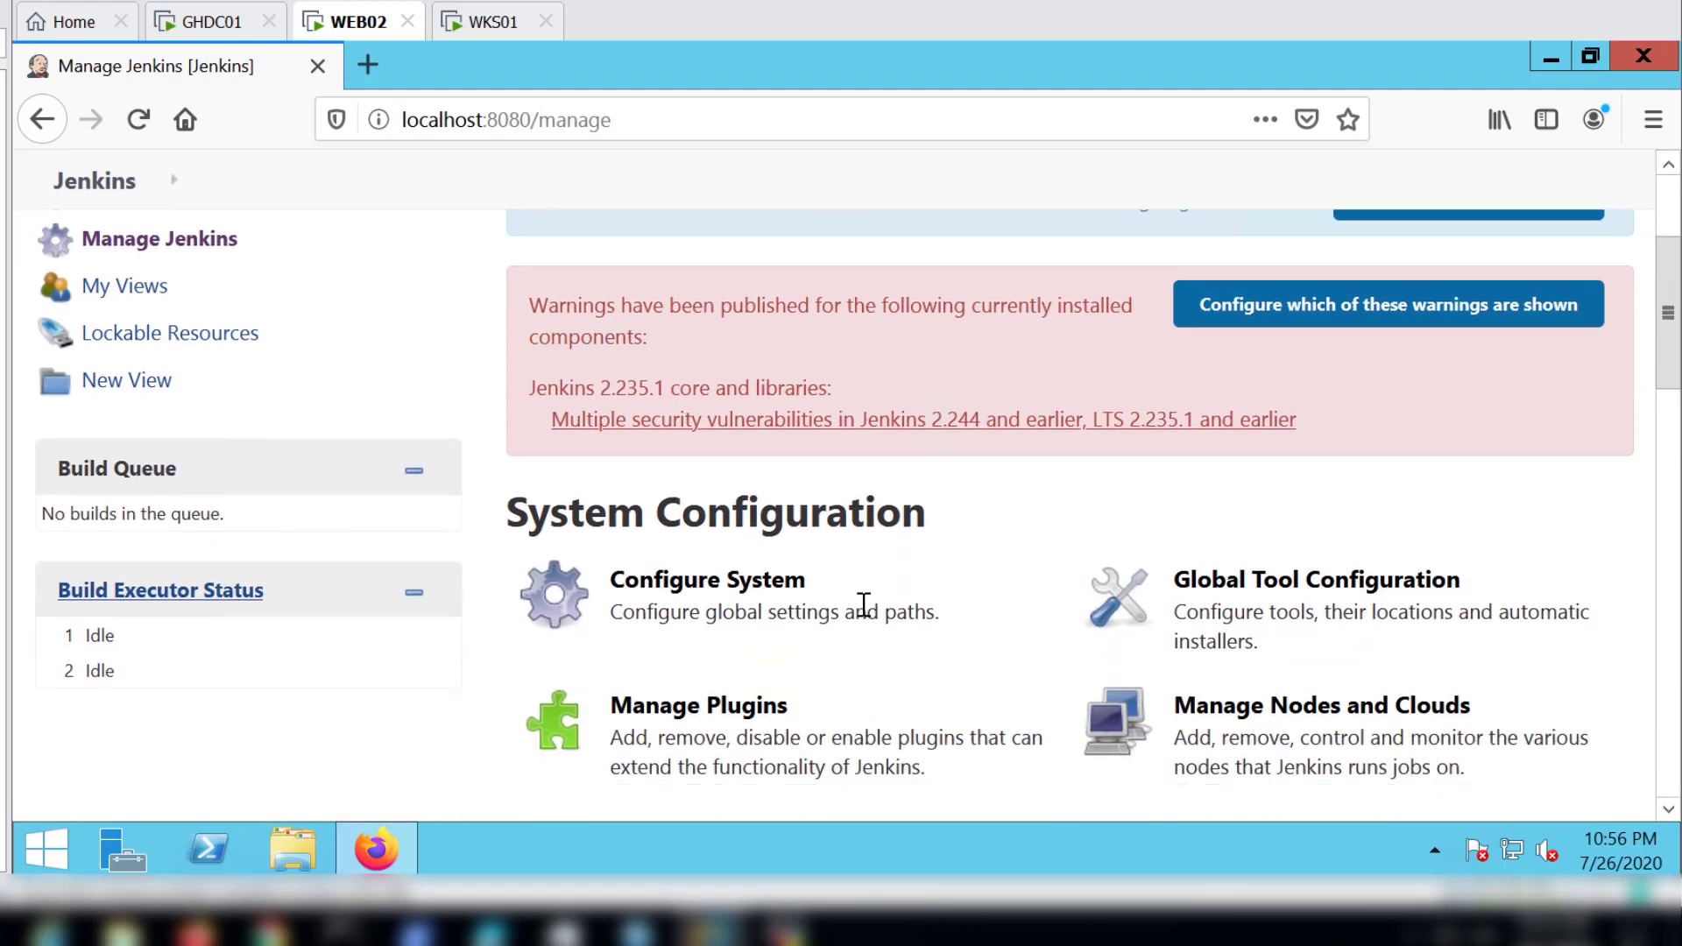
scroll(864, 605, "down", 4)
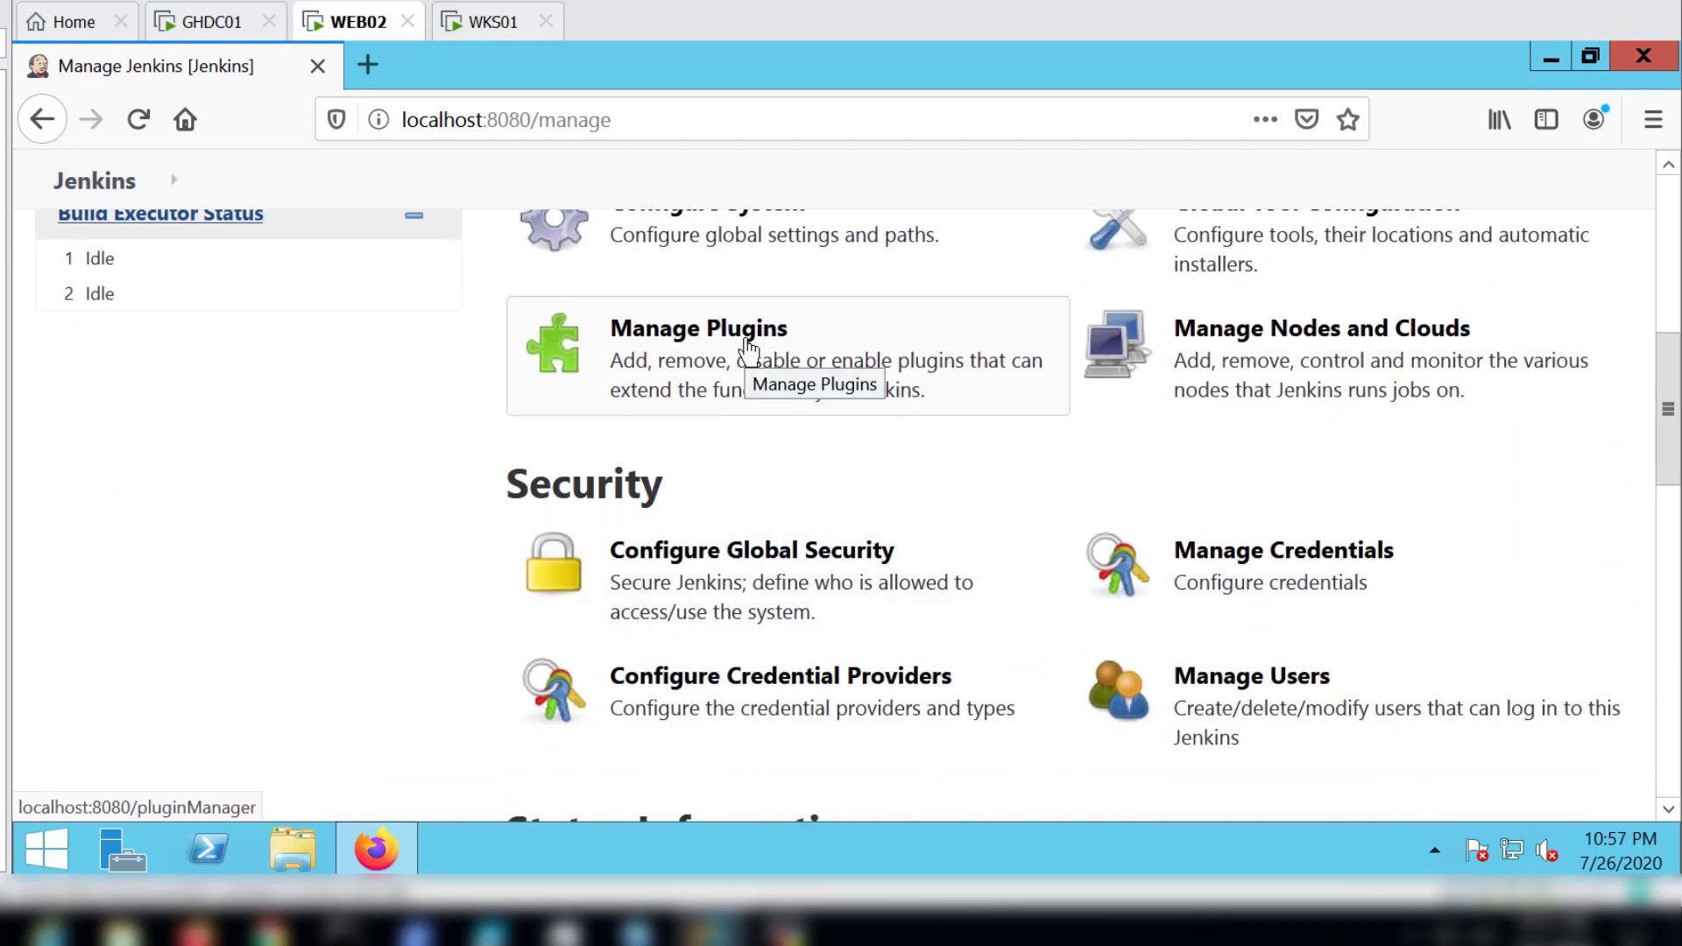
scroll(748, 351, "down", 4)
scroll(748, 351, "down", 4)
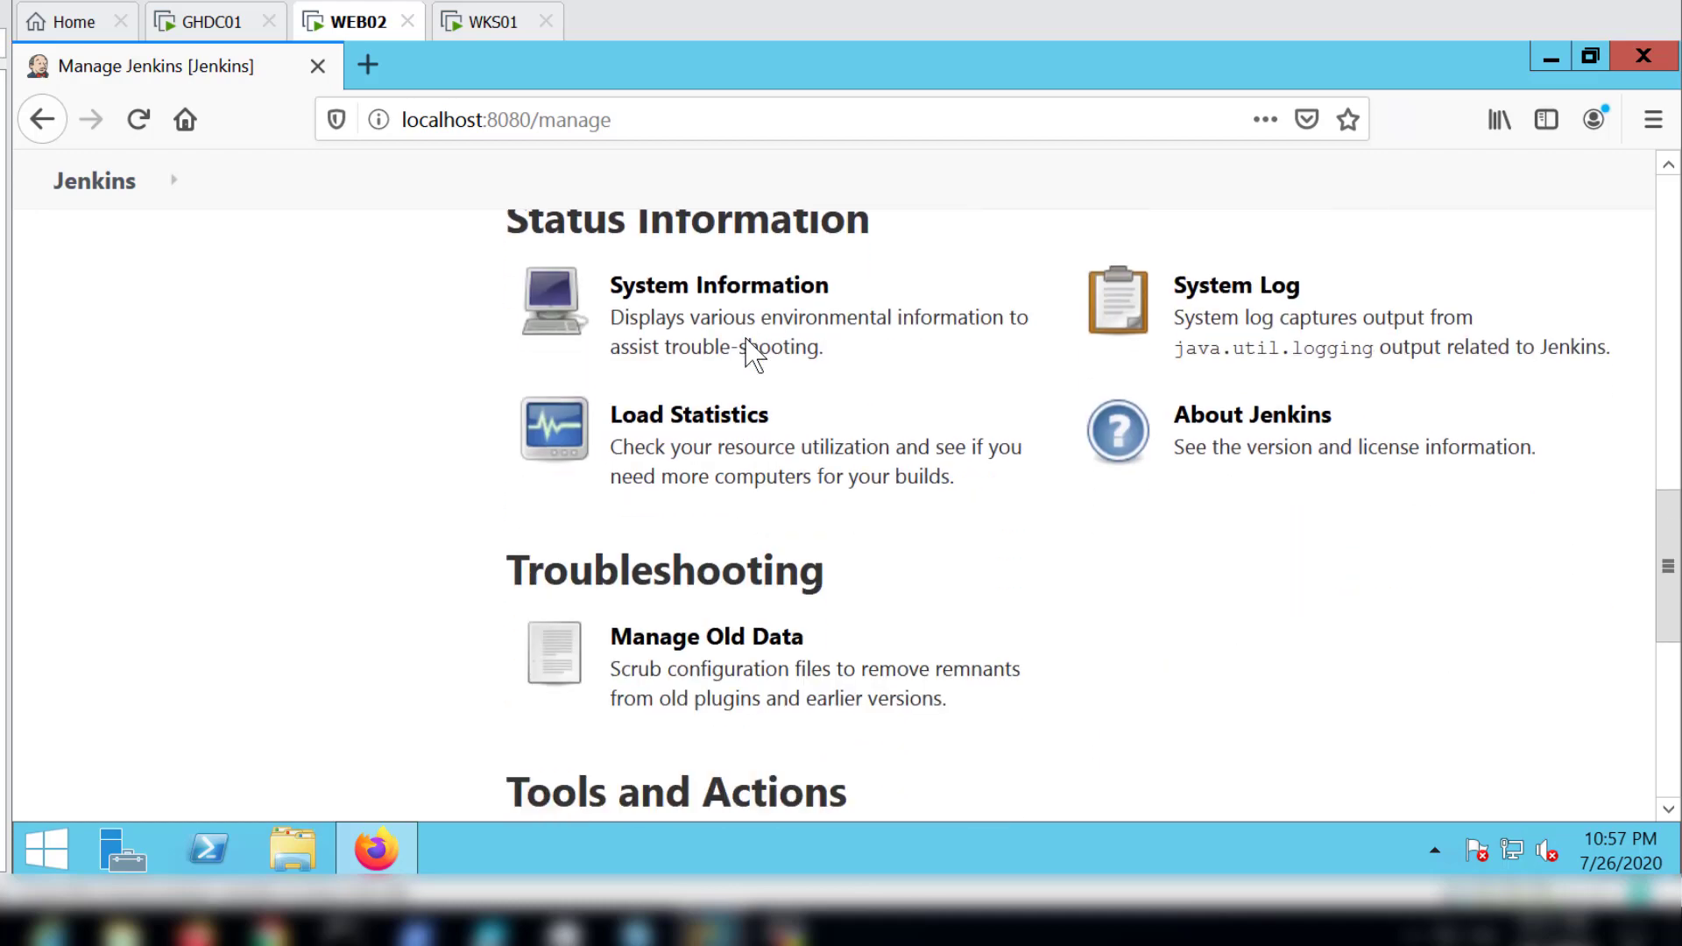
scroll(747, 350, "up", 8)
scroll(747, 350, "up", 6)
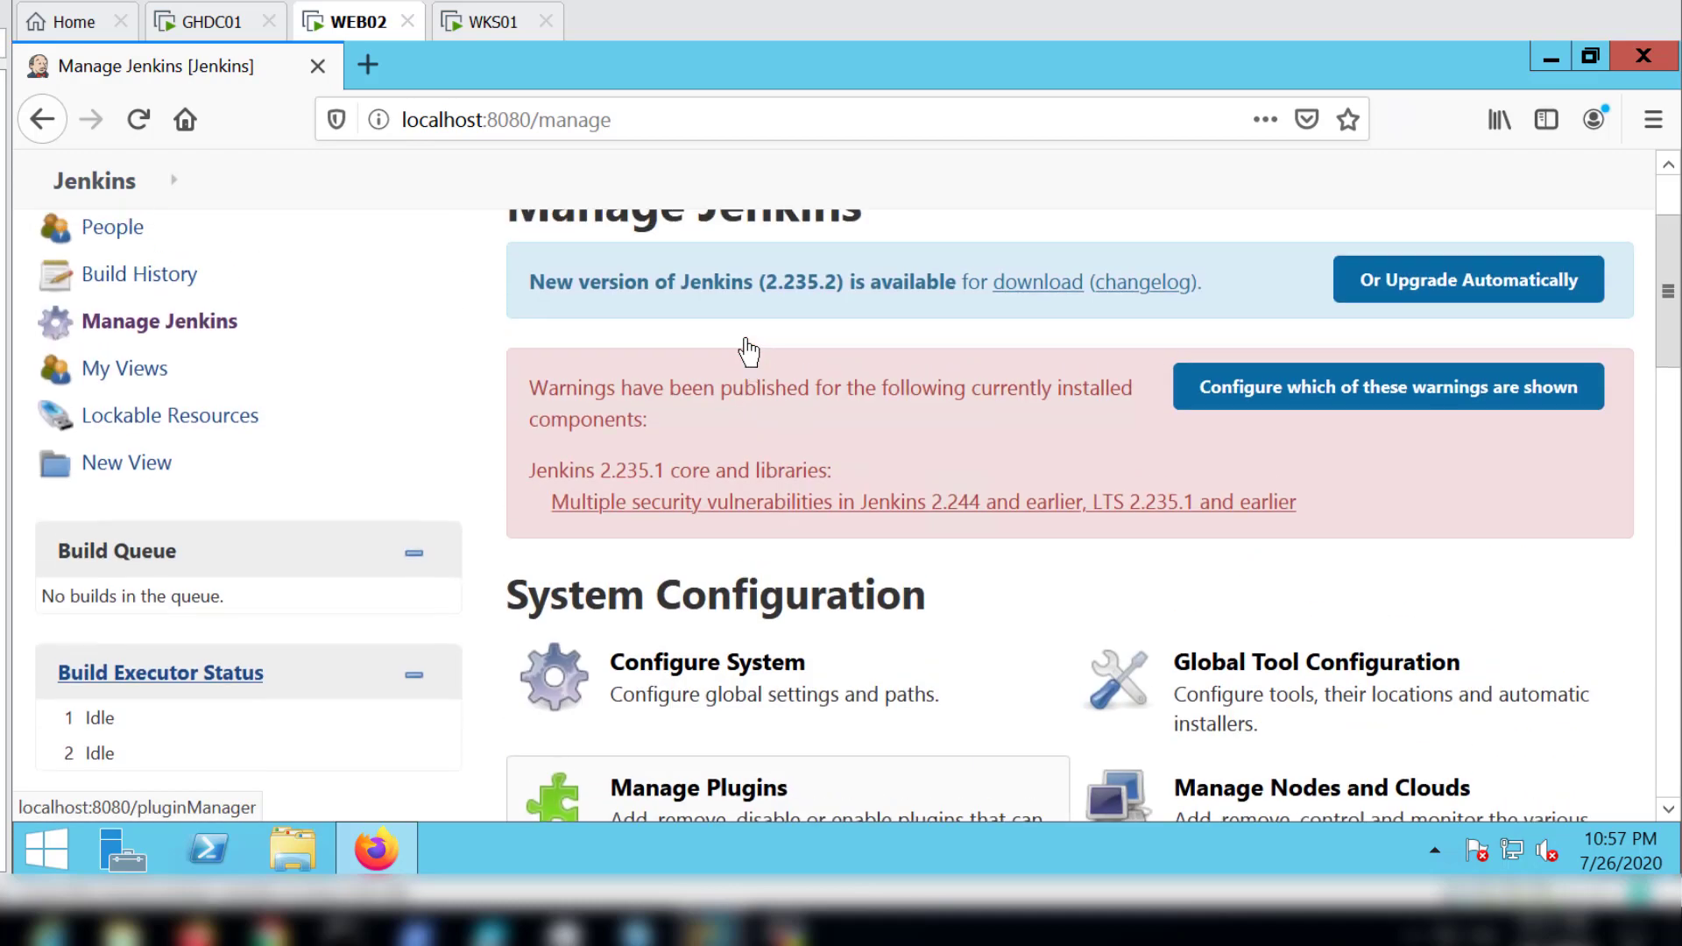
scroll(579, 664, "down", 2)
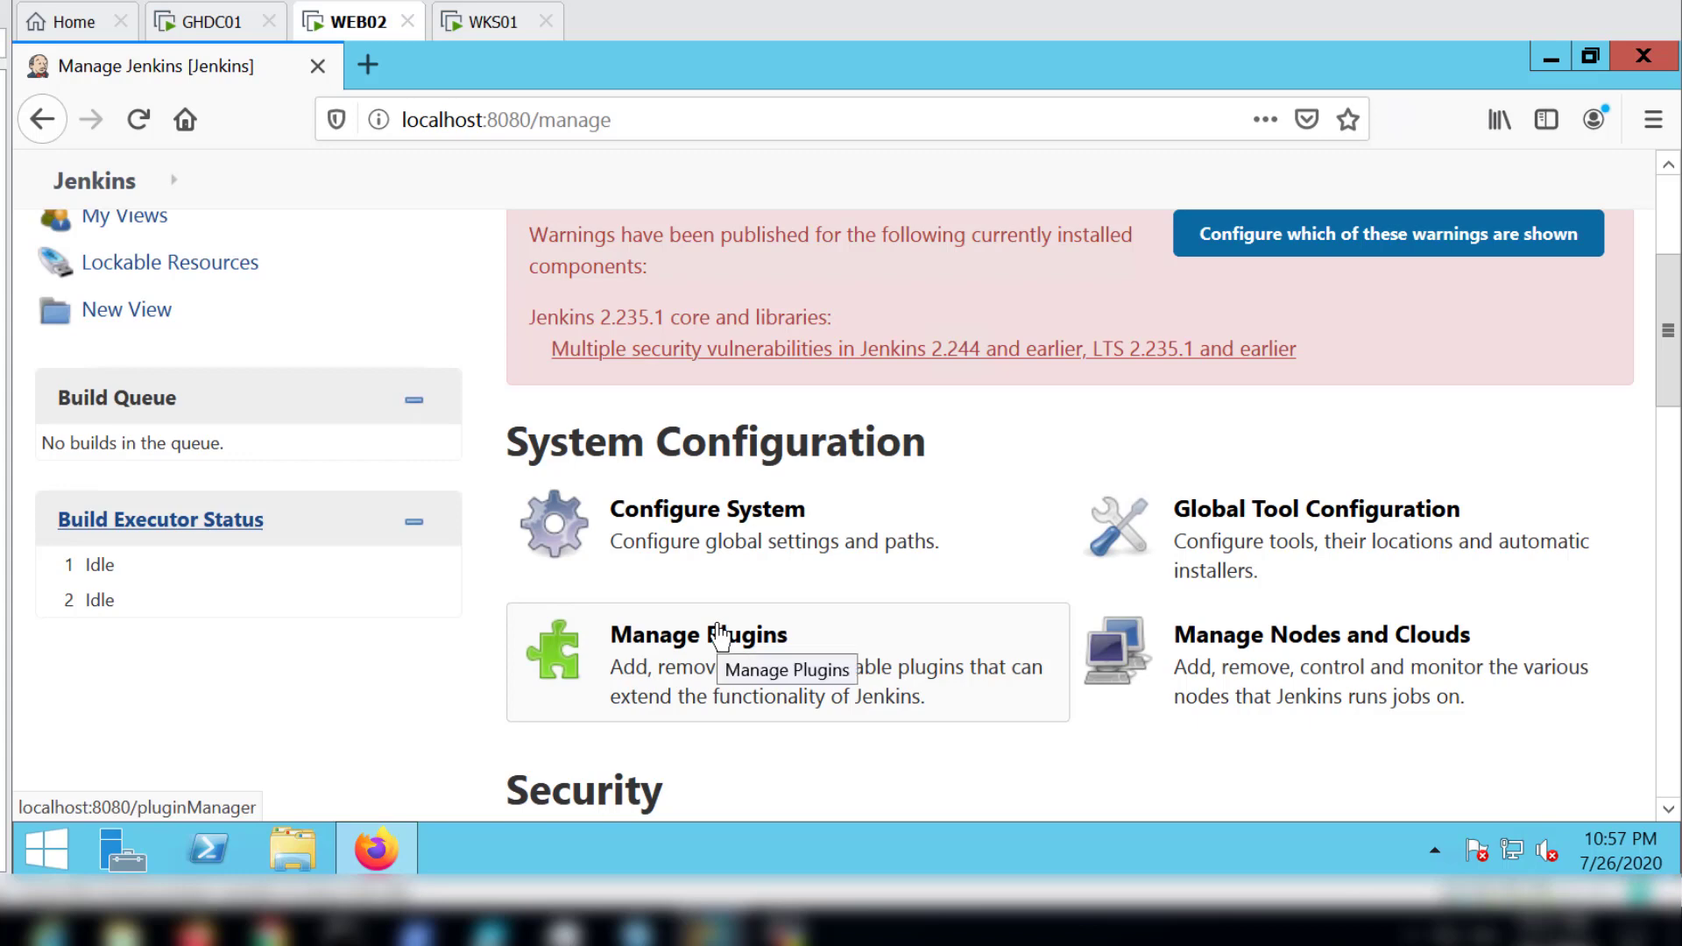
scroll(721, 636, "down", 3)
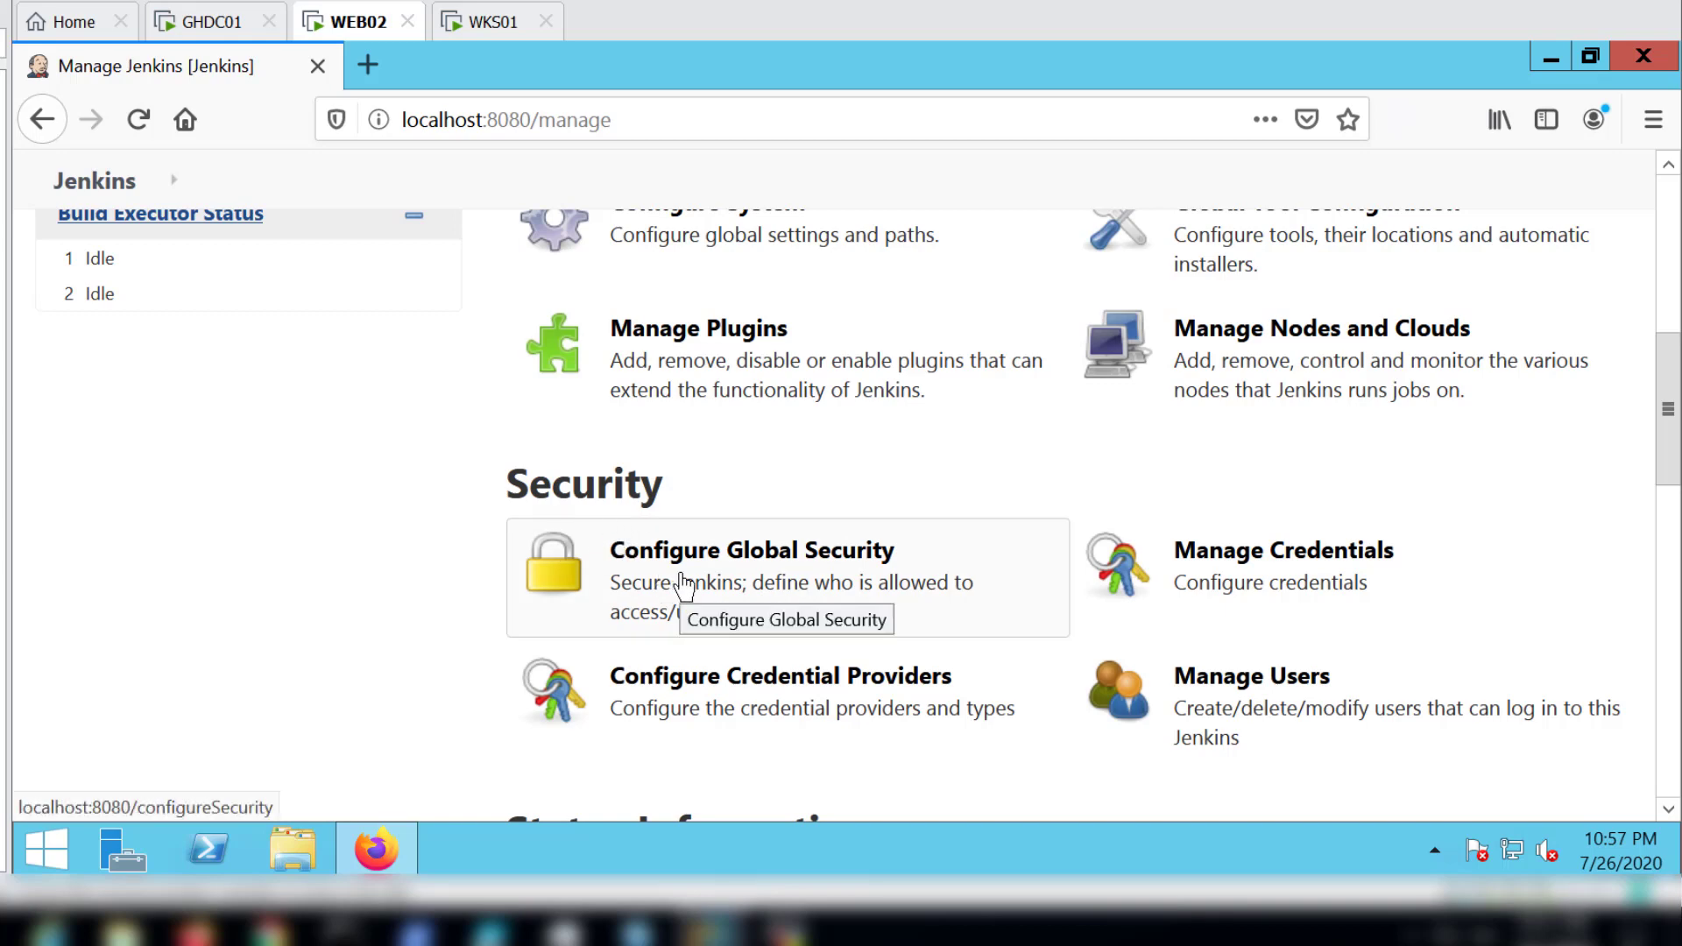
Step: Open Configure Global Security and examine the security realm, authorization and markup formatter options
left_click(740, 583)
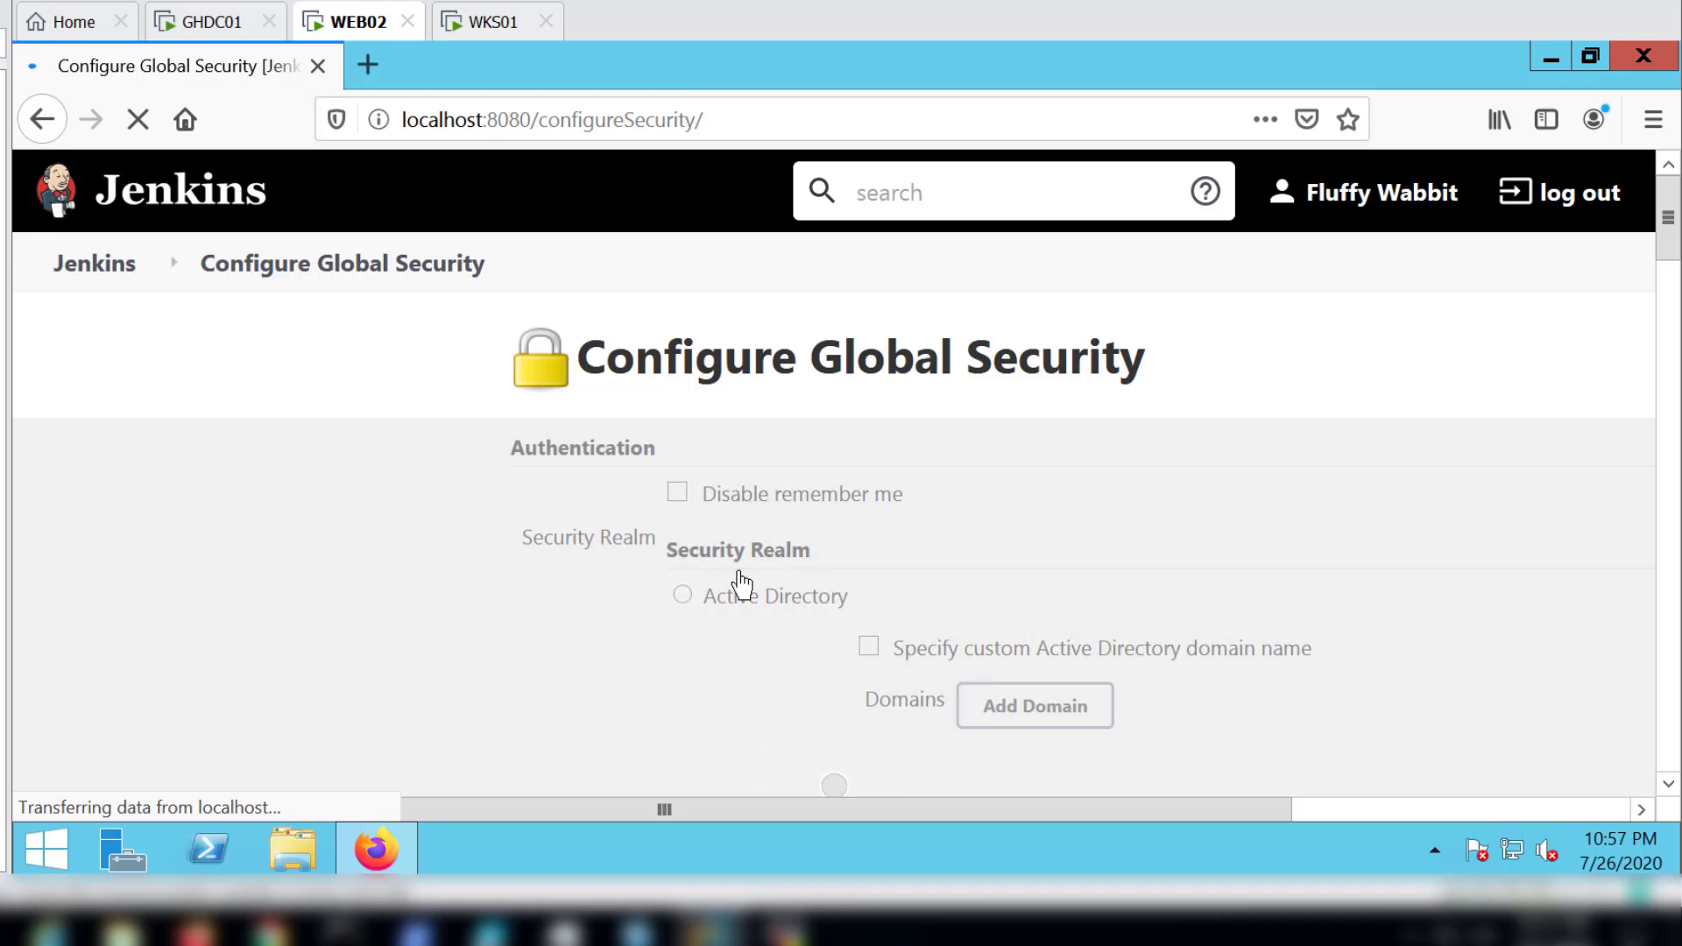
scroll(743, 584, "down", 3)
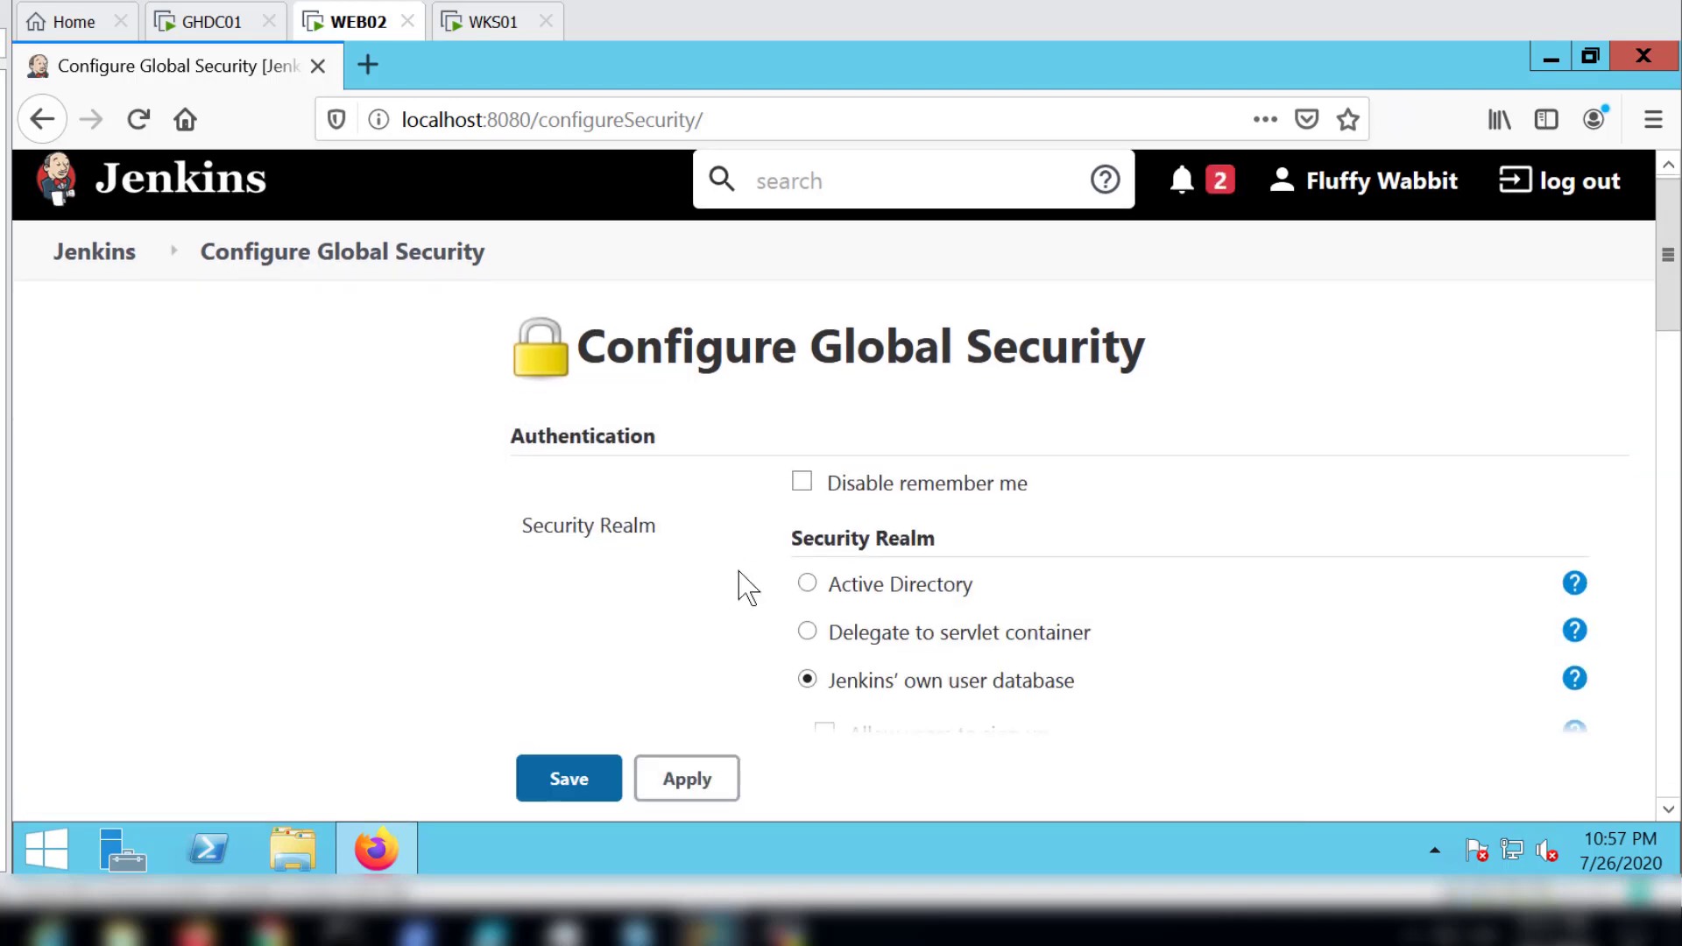
scroll(742, 585, "up", 2)
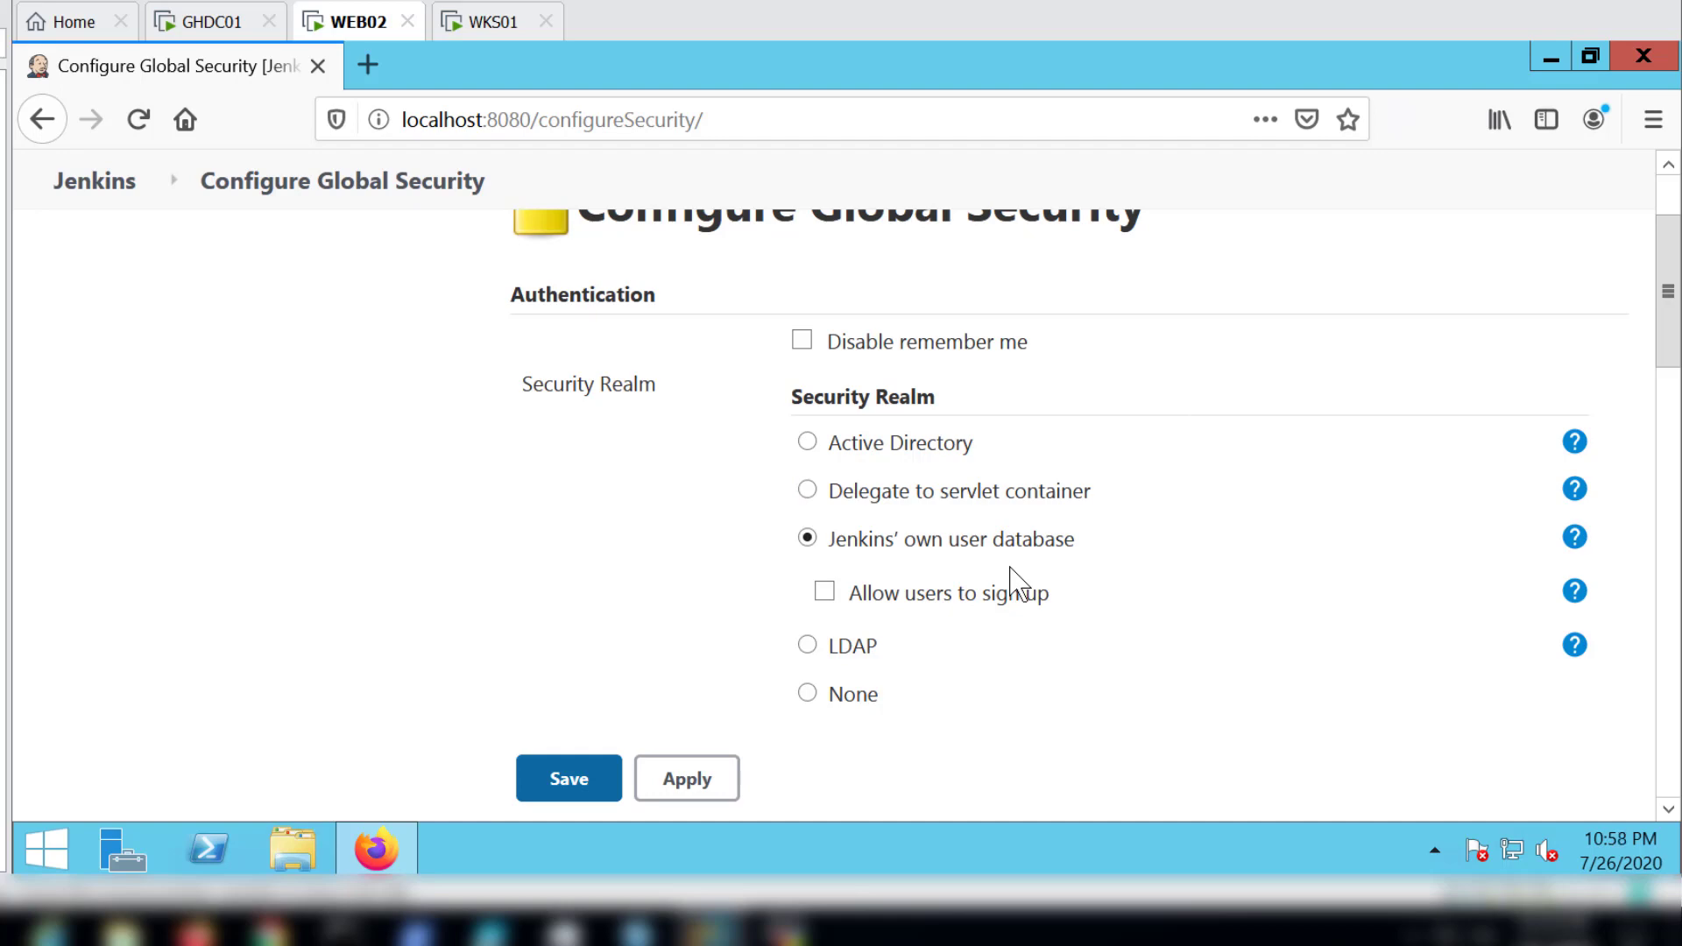
scroll(620, 587, "up", 3)
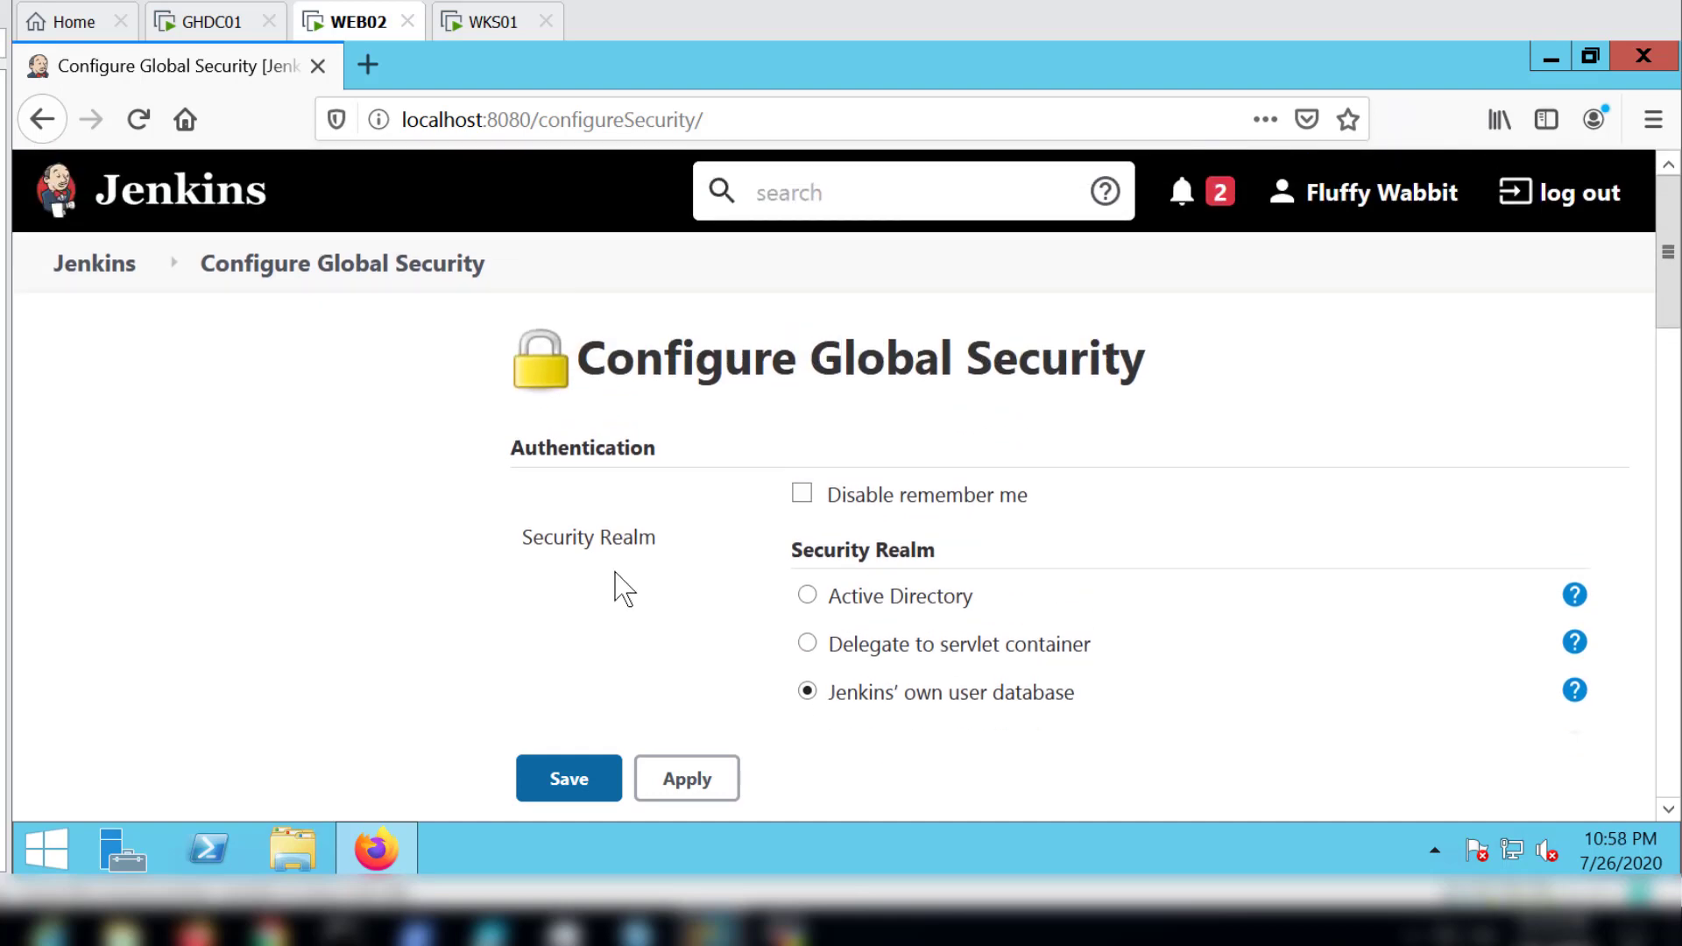
scroll(620, 586, "down", 6)
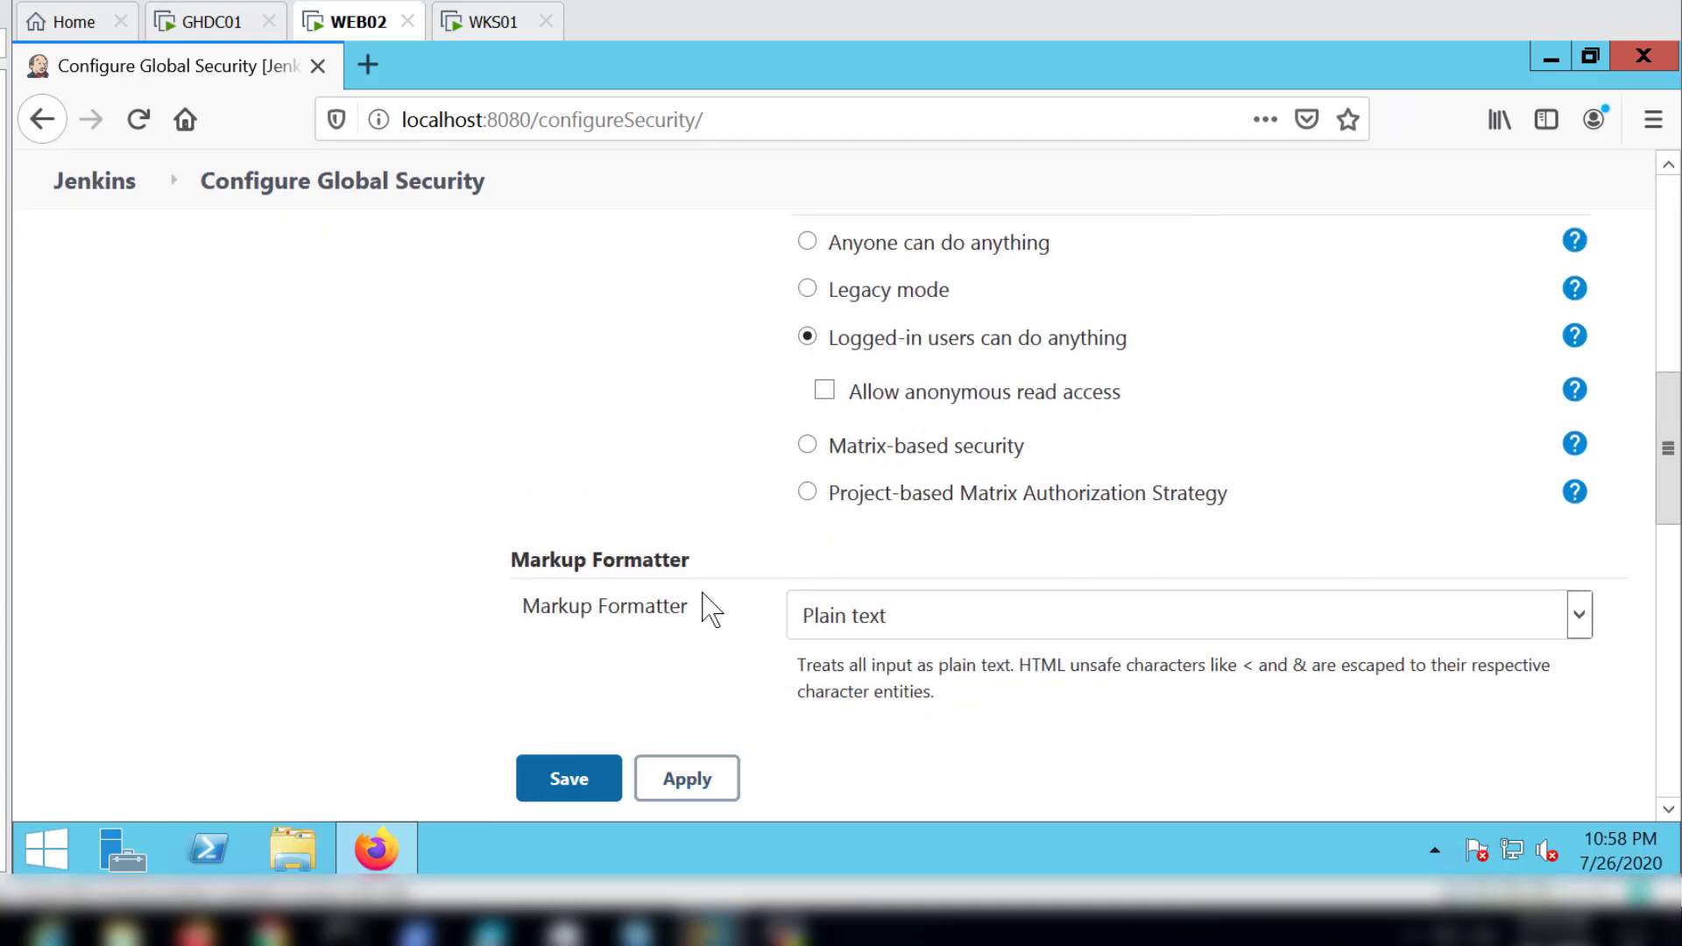
scroll(712, 608, "down", 3)
scroll(712, 608, "up", 3)
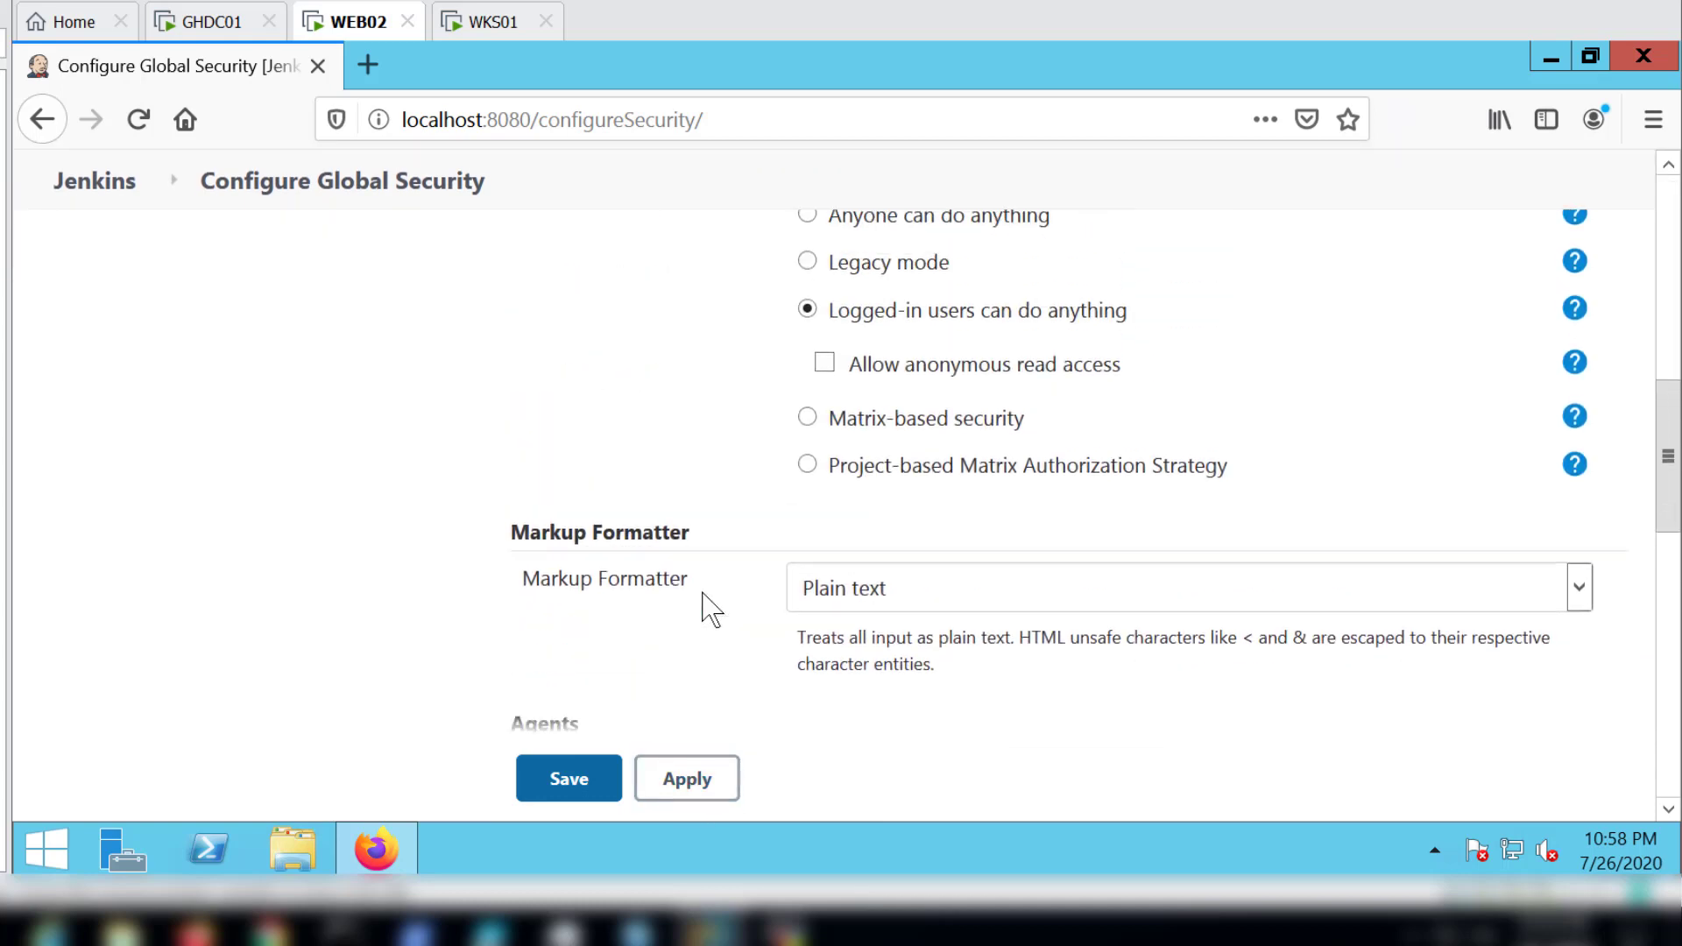
scroll(711, 608, "up", 2)
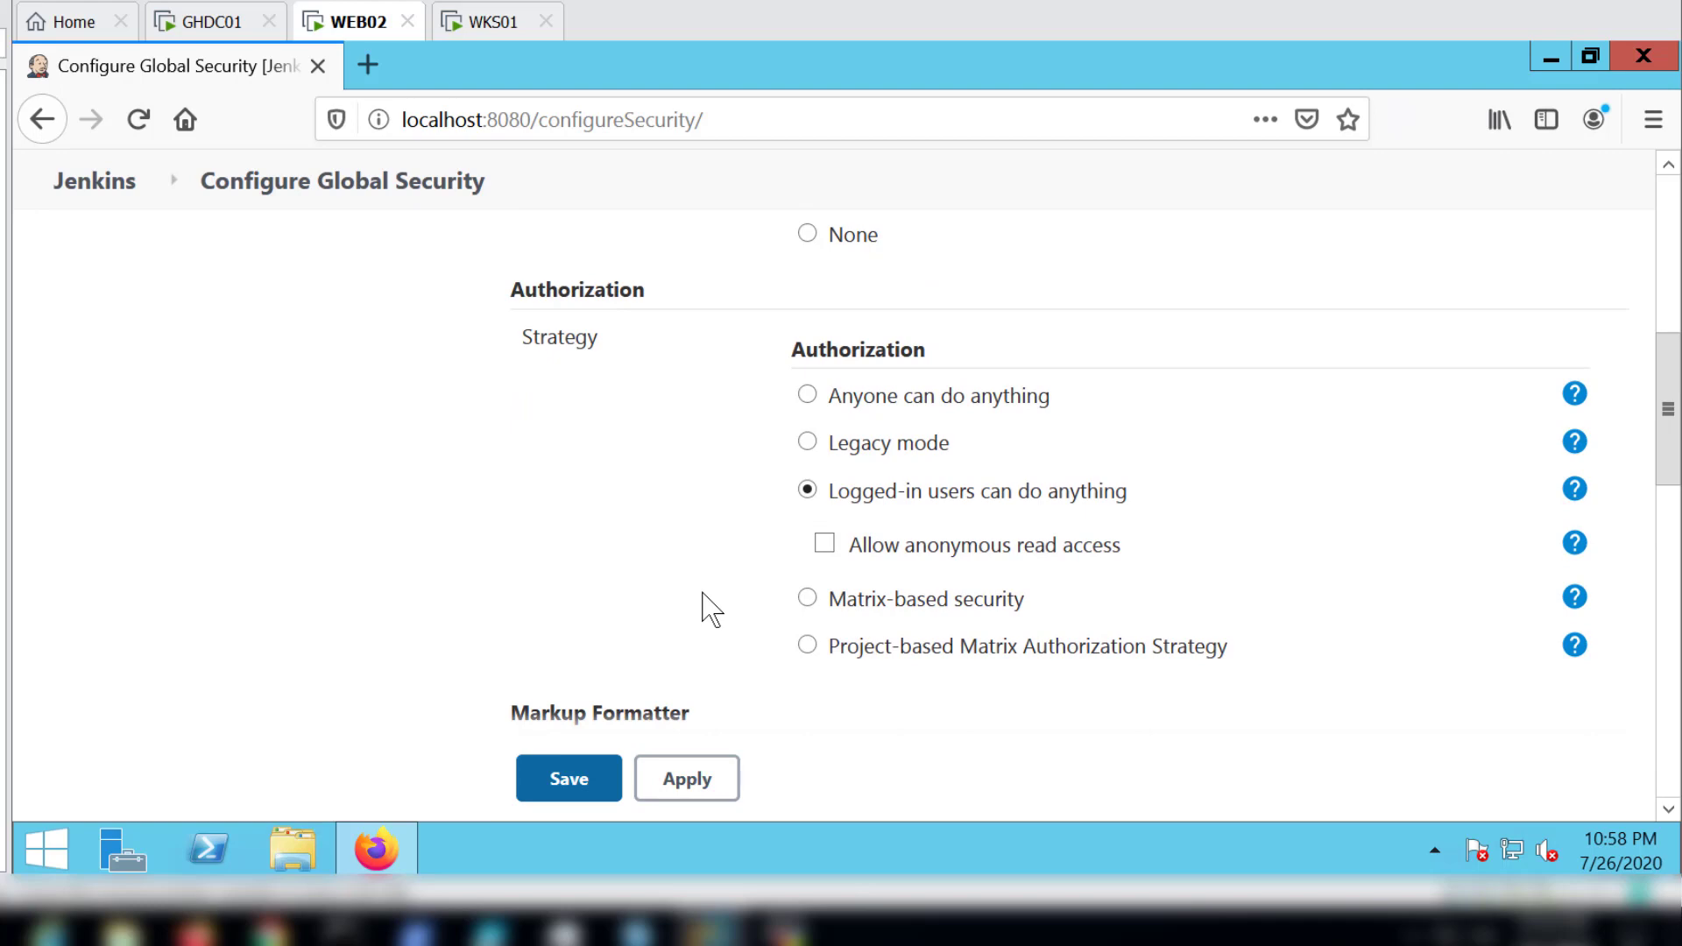
scroll(712, 608, "up", 7)
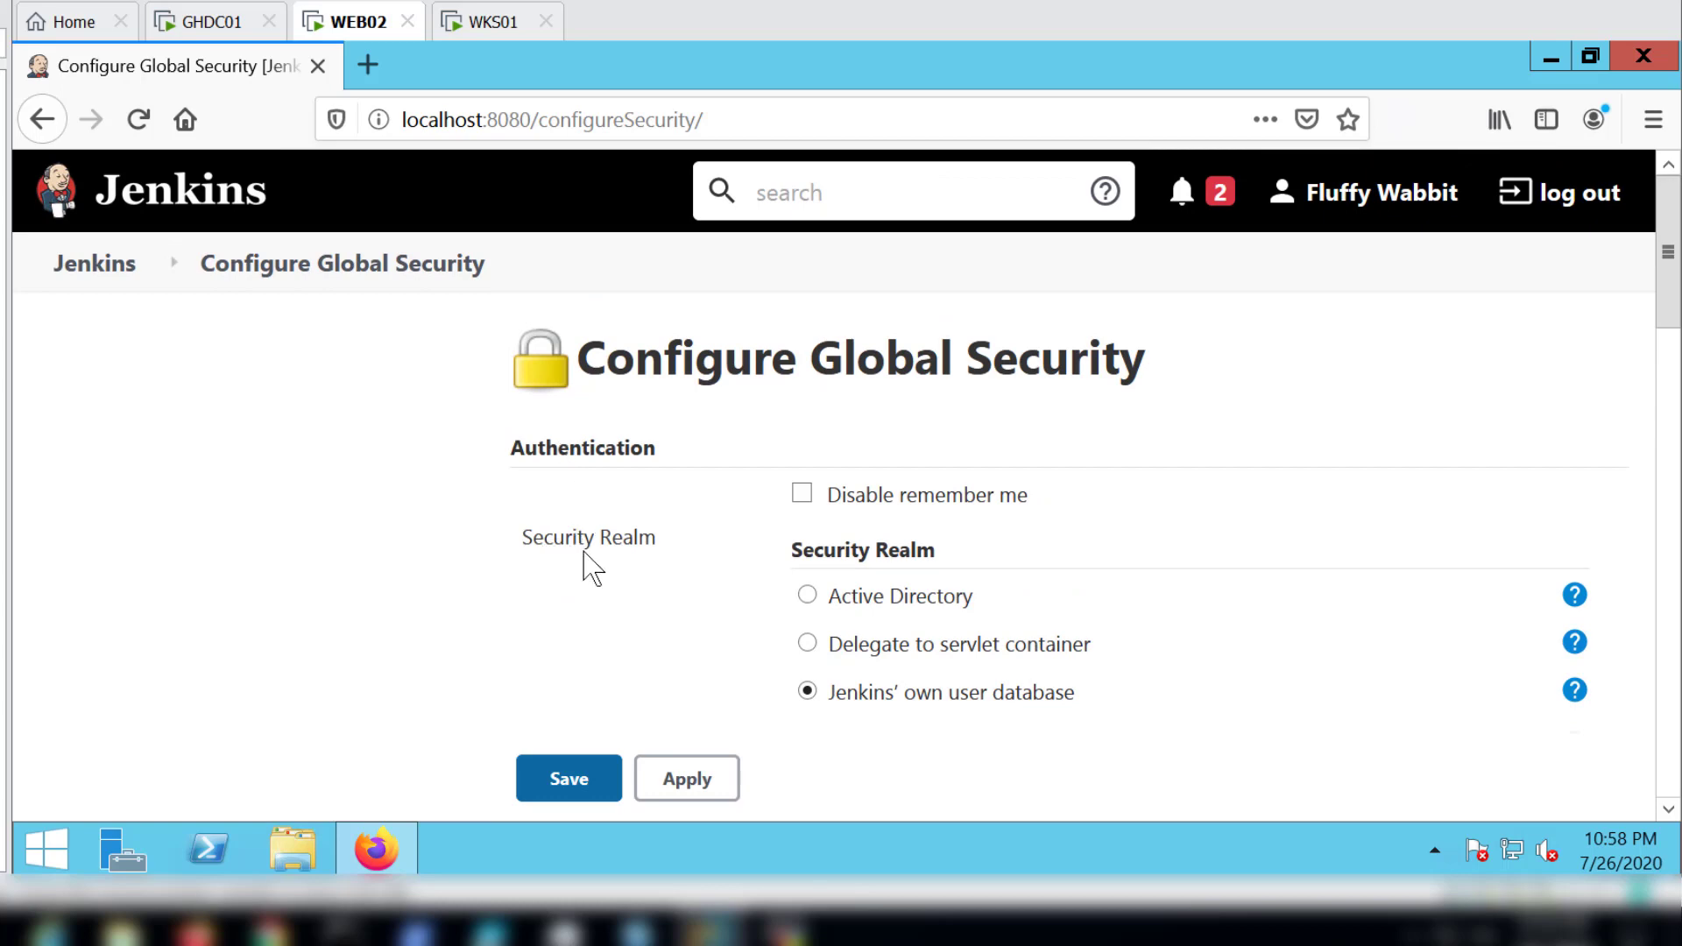
scroll(590, 564, "down", 6)
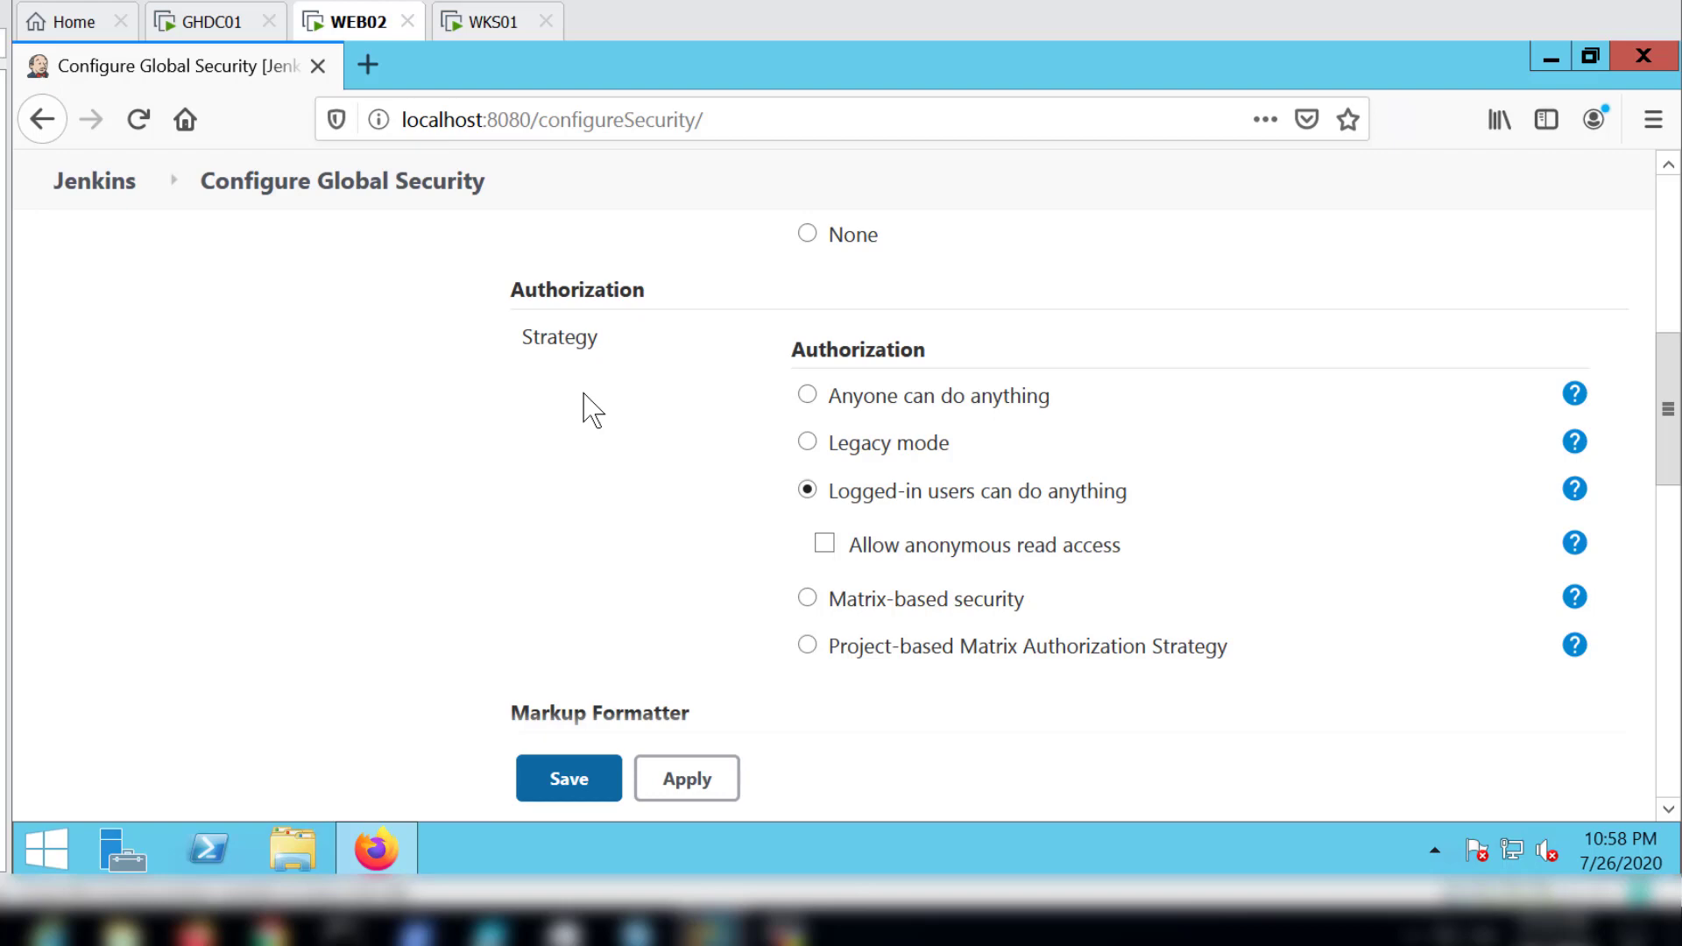
Step: Set the authorization strategy to Anyone can do anything, allowing network discovery when prompted, and save the global security settings
left_click(807, 395)
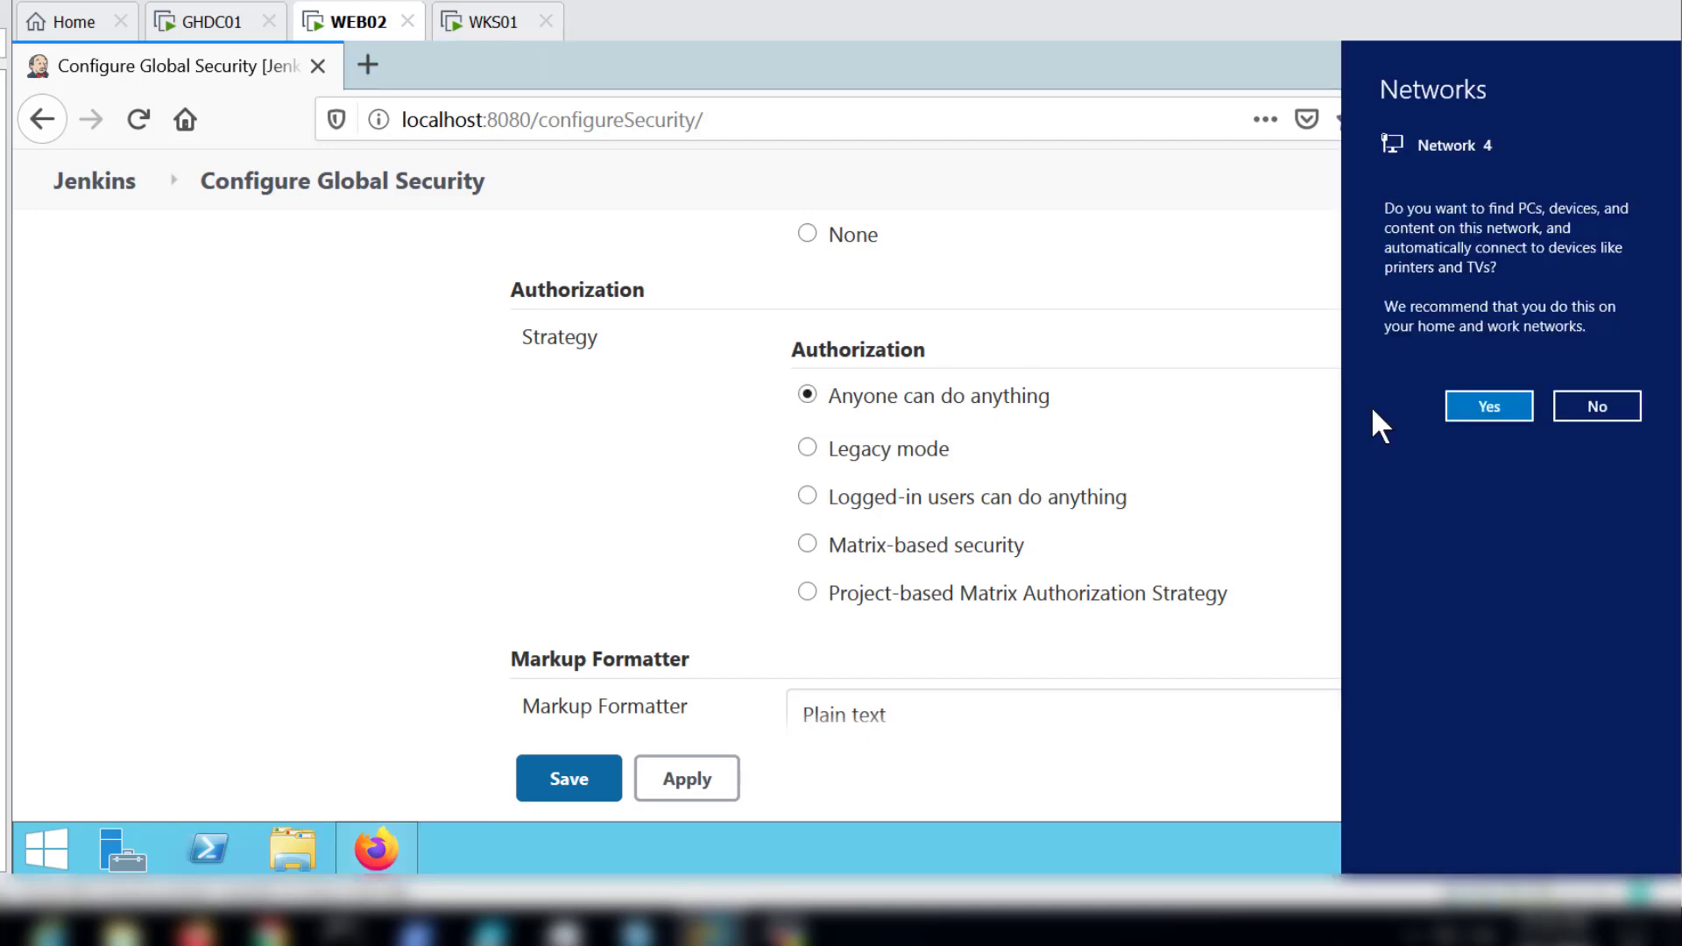
left_click(1475, 415)
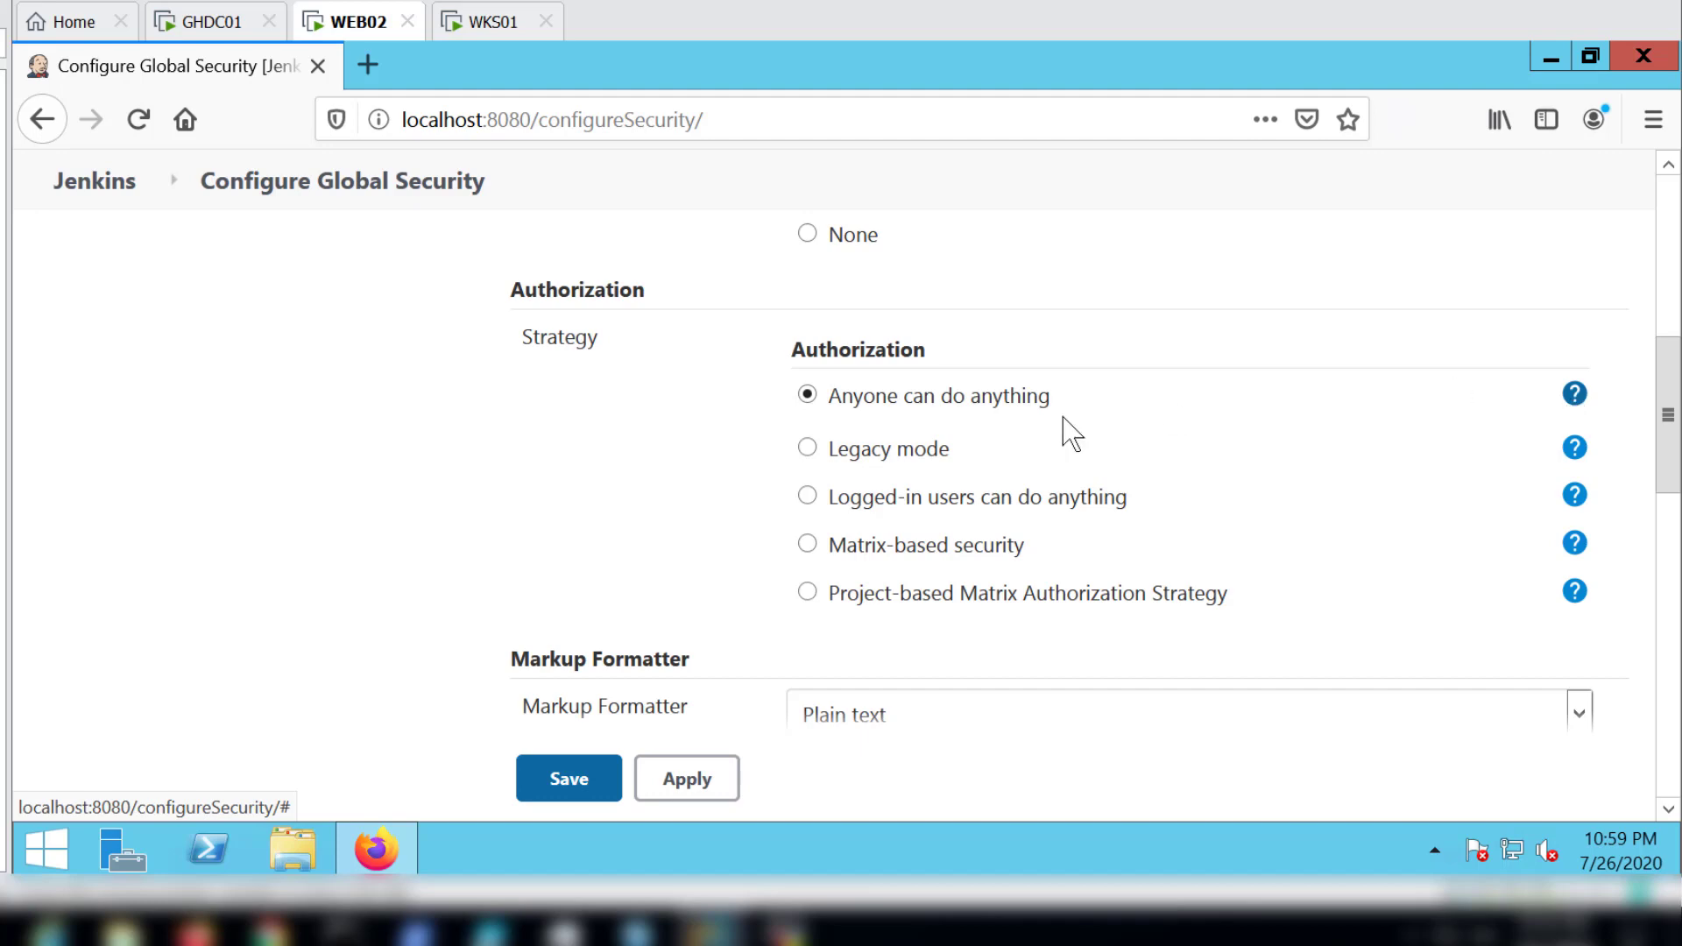
left_click(695, 787)
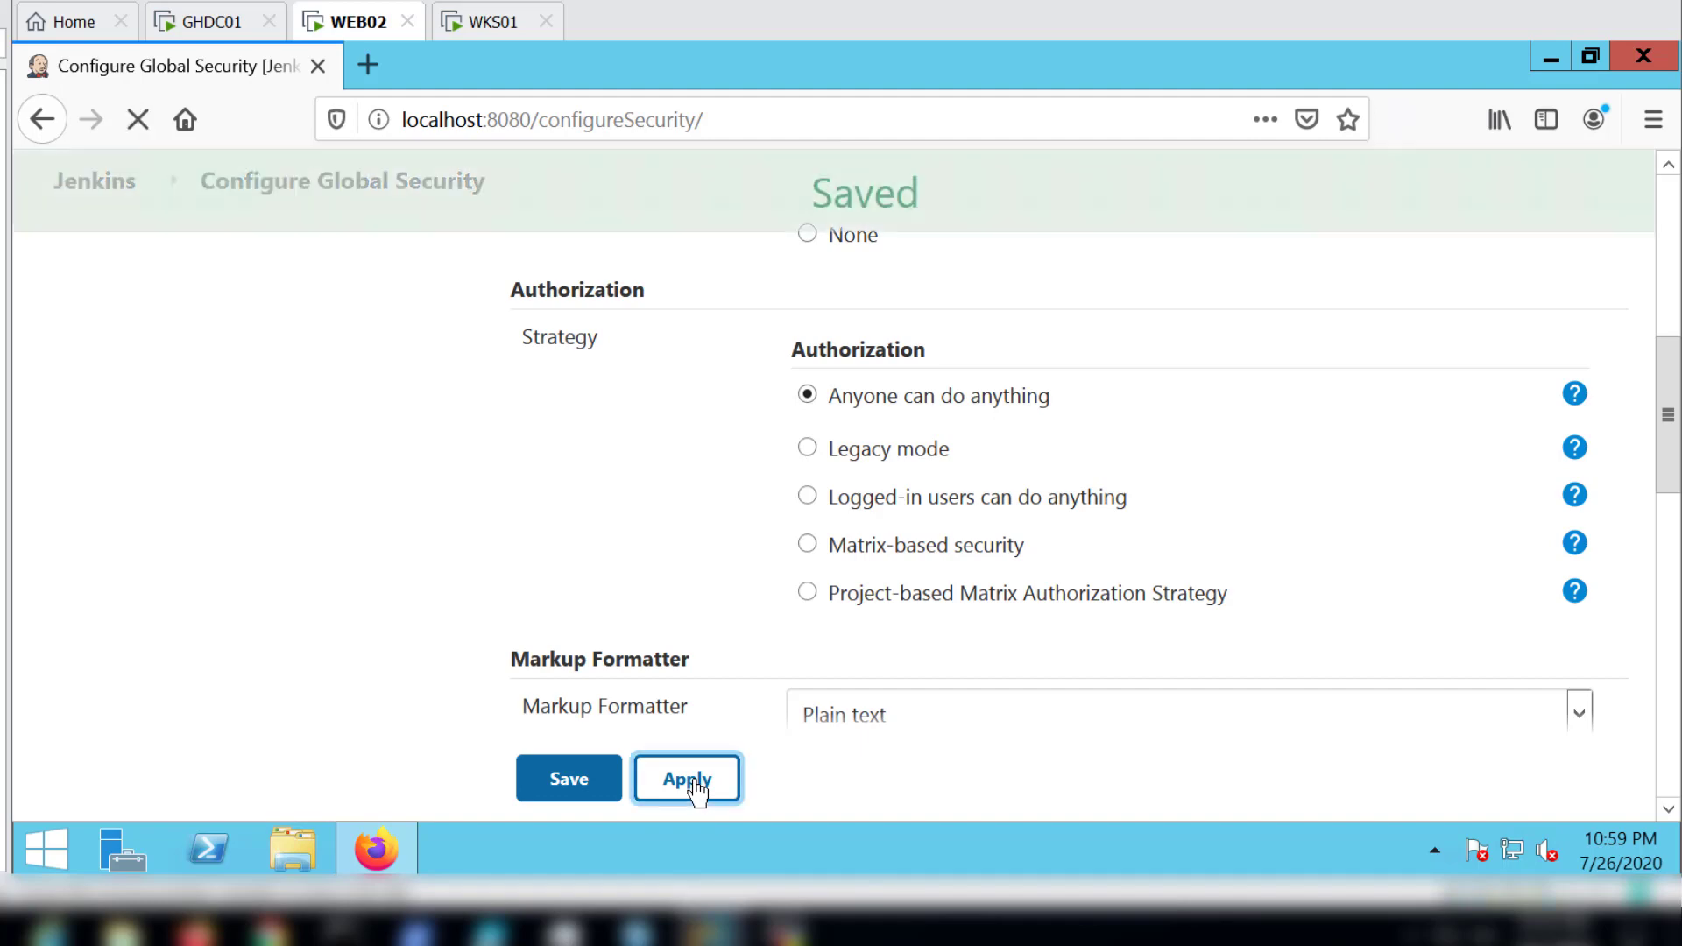
left_click(559, 786)
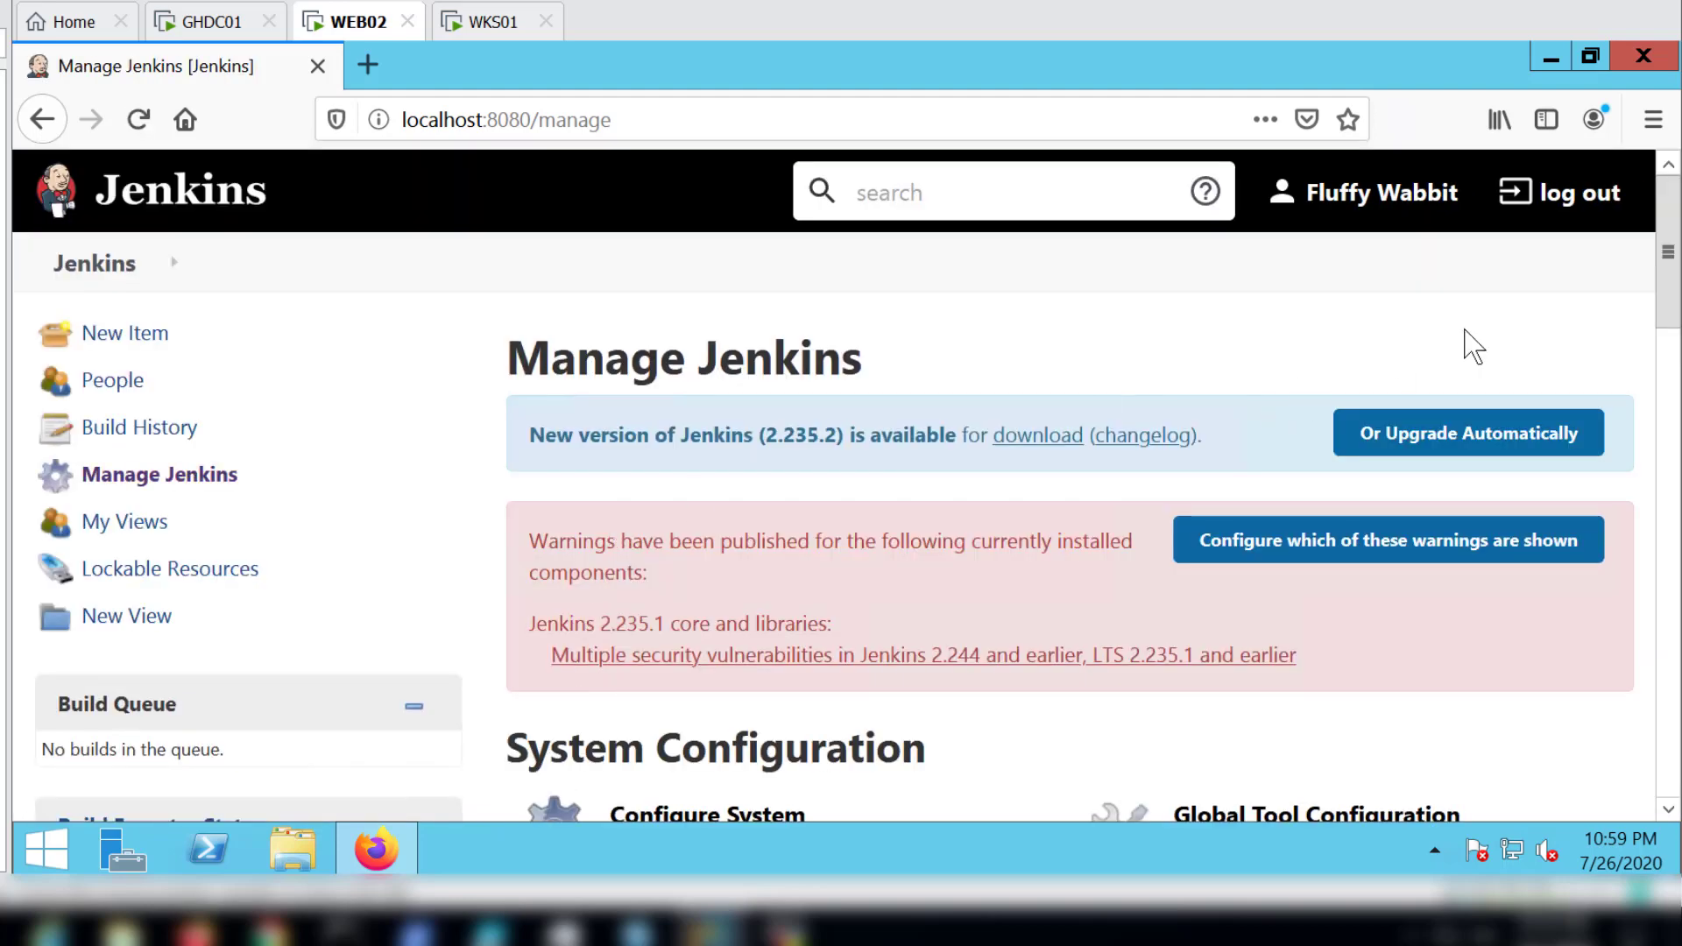
Step: Log out of Jenkins and sign in to the WKS01 virtual machine with the preselected user's account password
left_click(1578, 195)
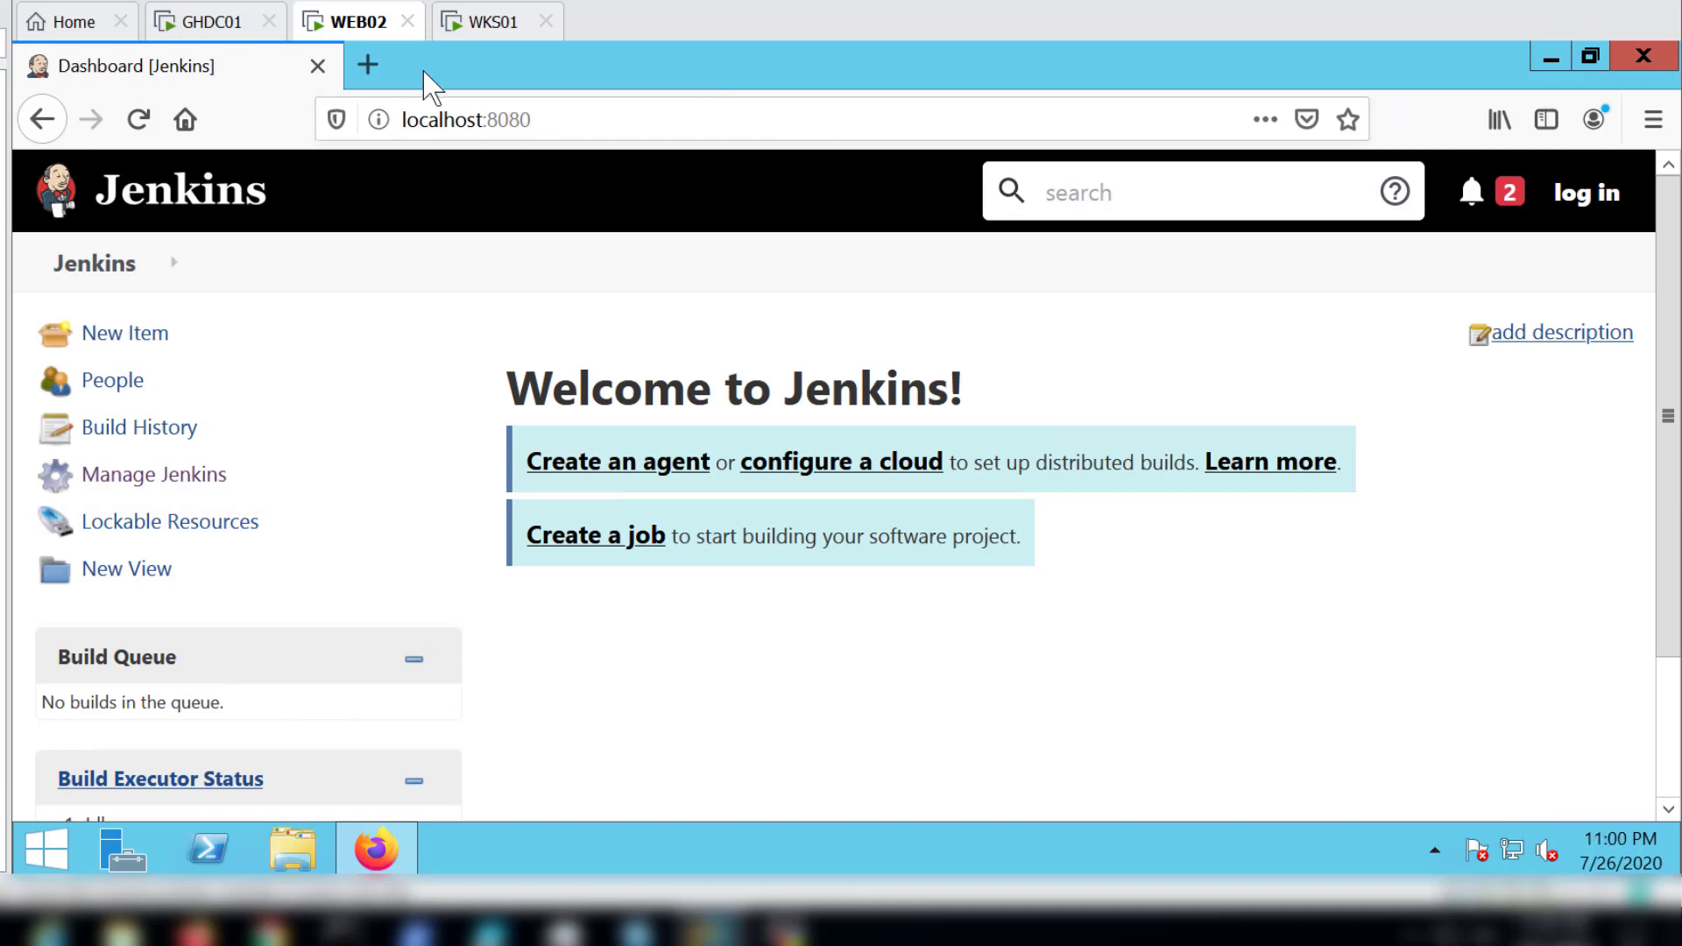
left_click(487, 22)
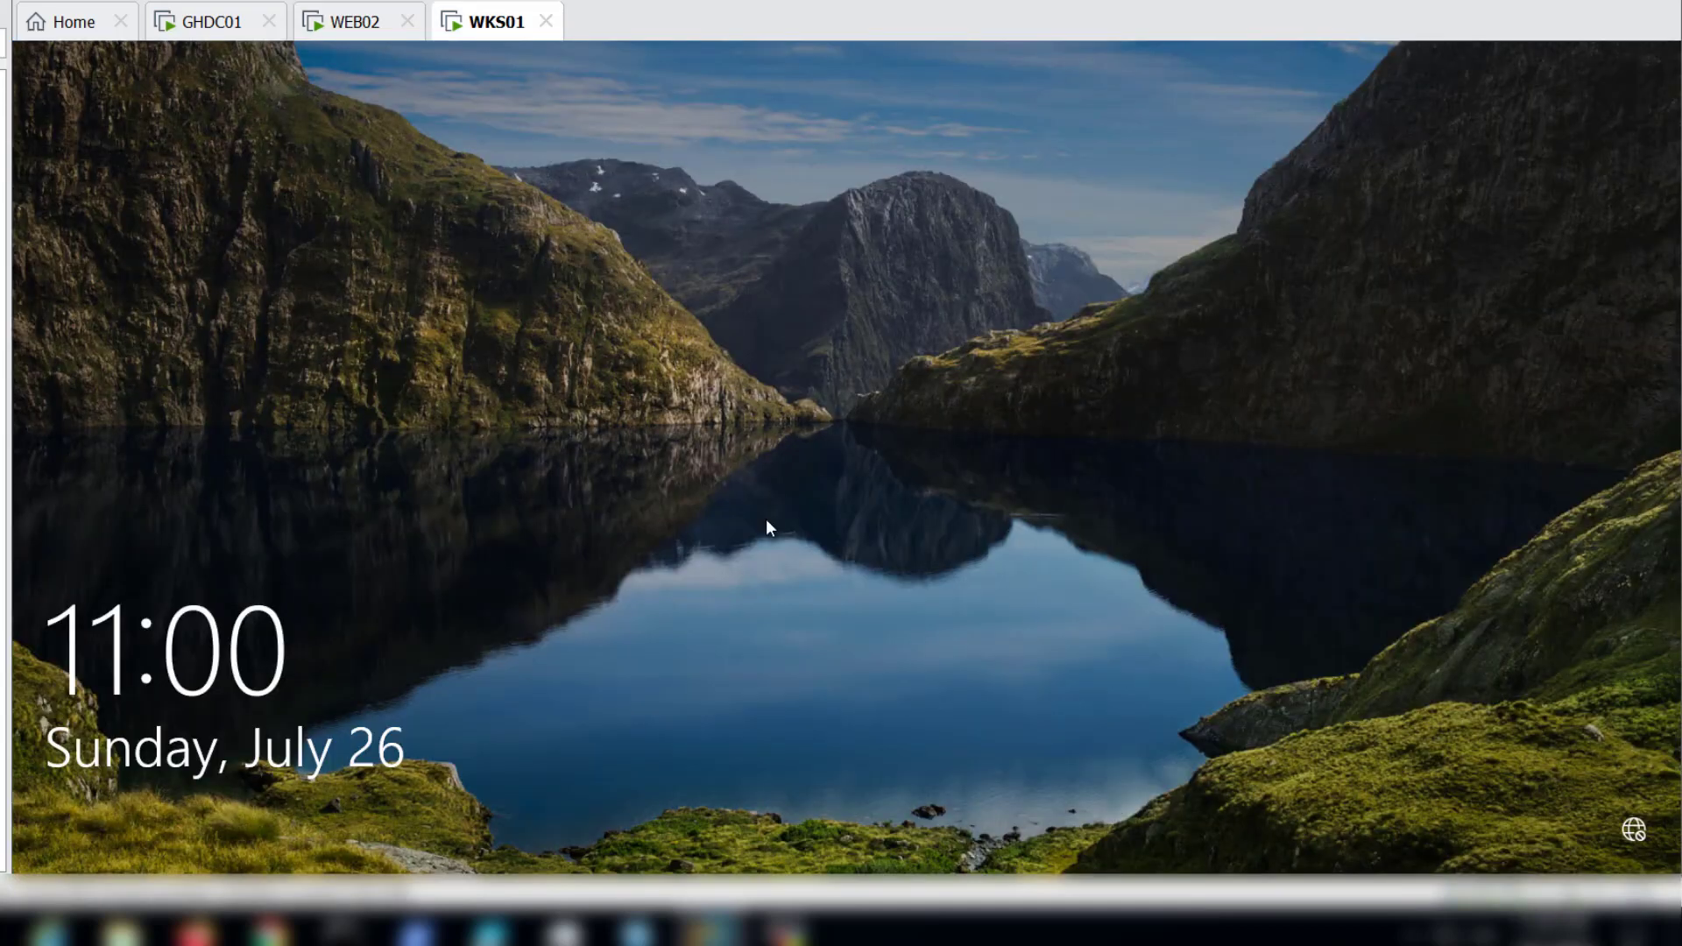
left_click(767, 520)
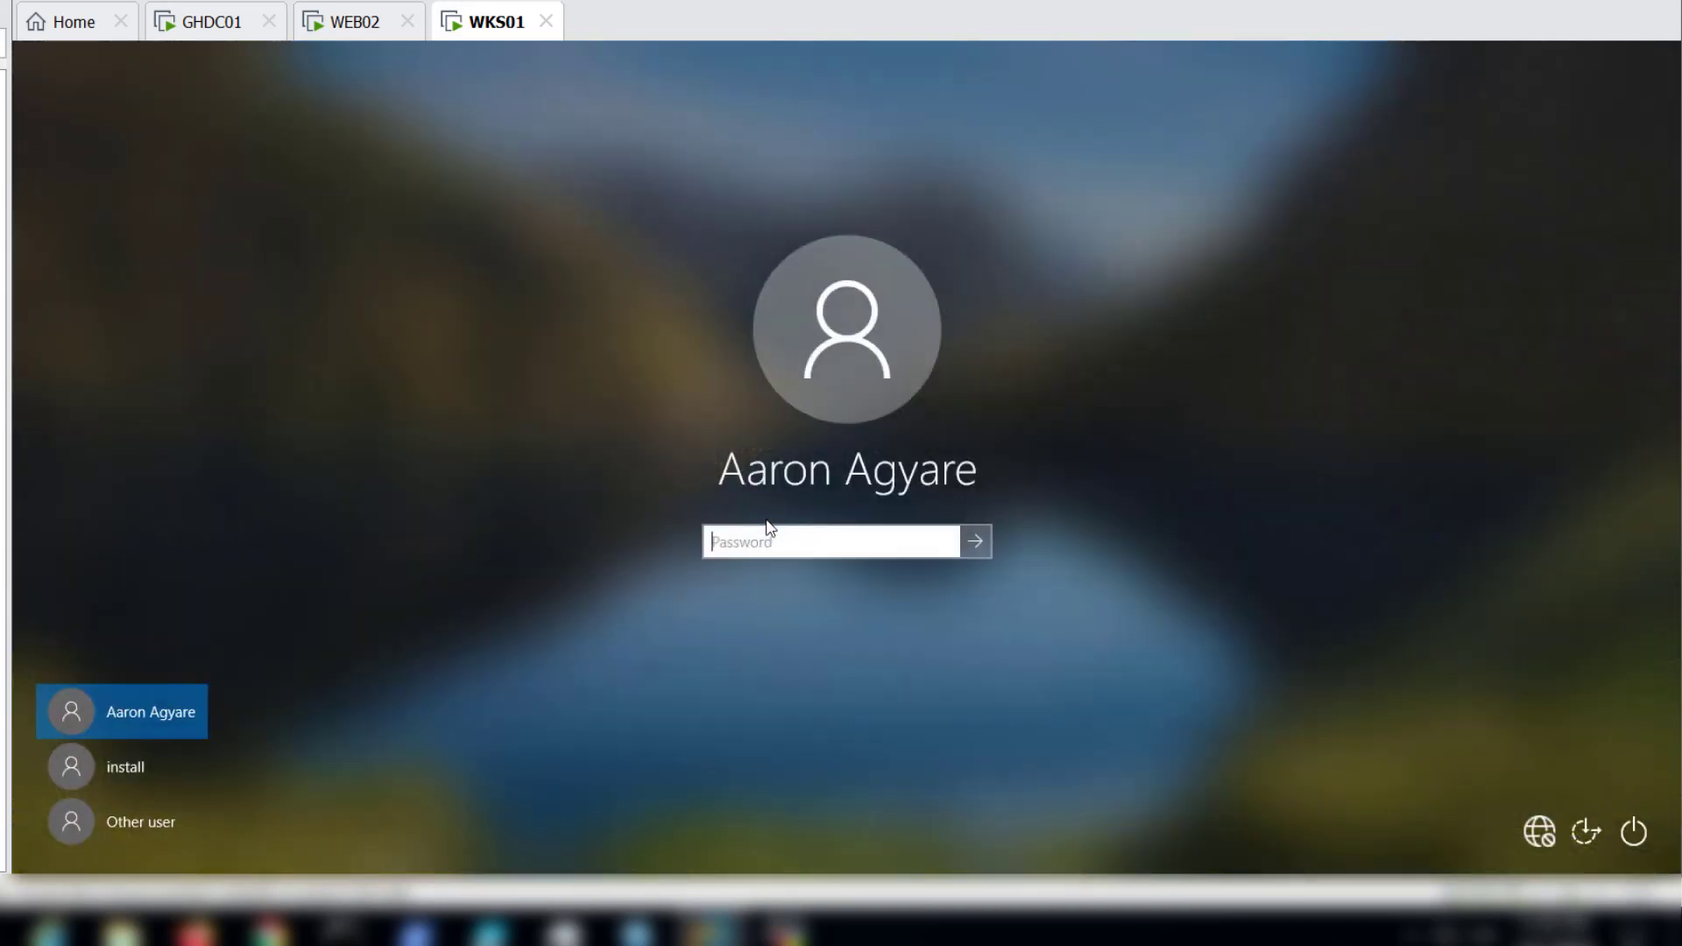
type("************")
key("Return")
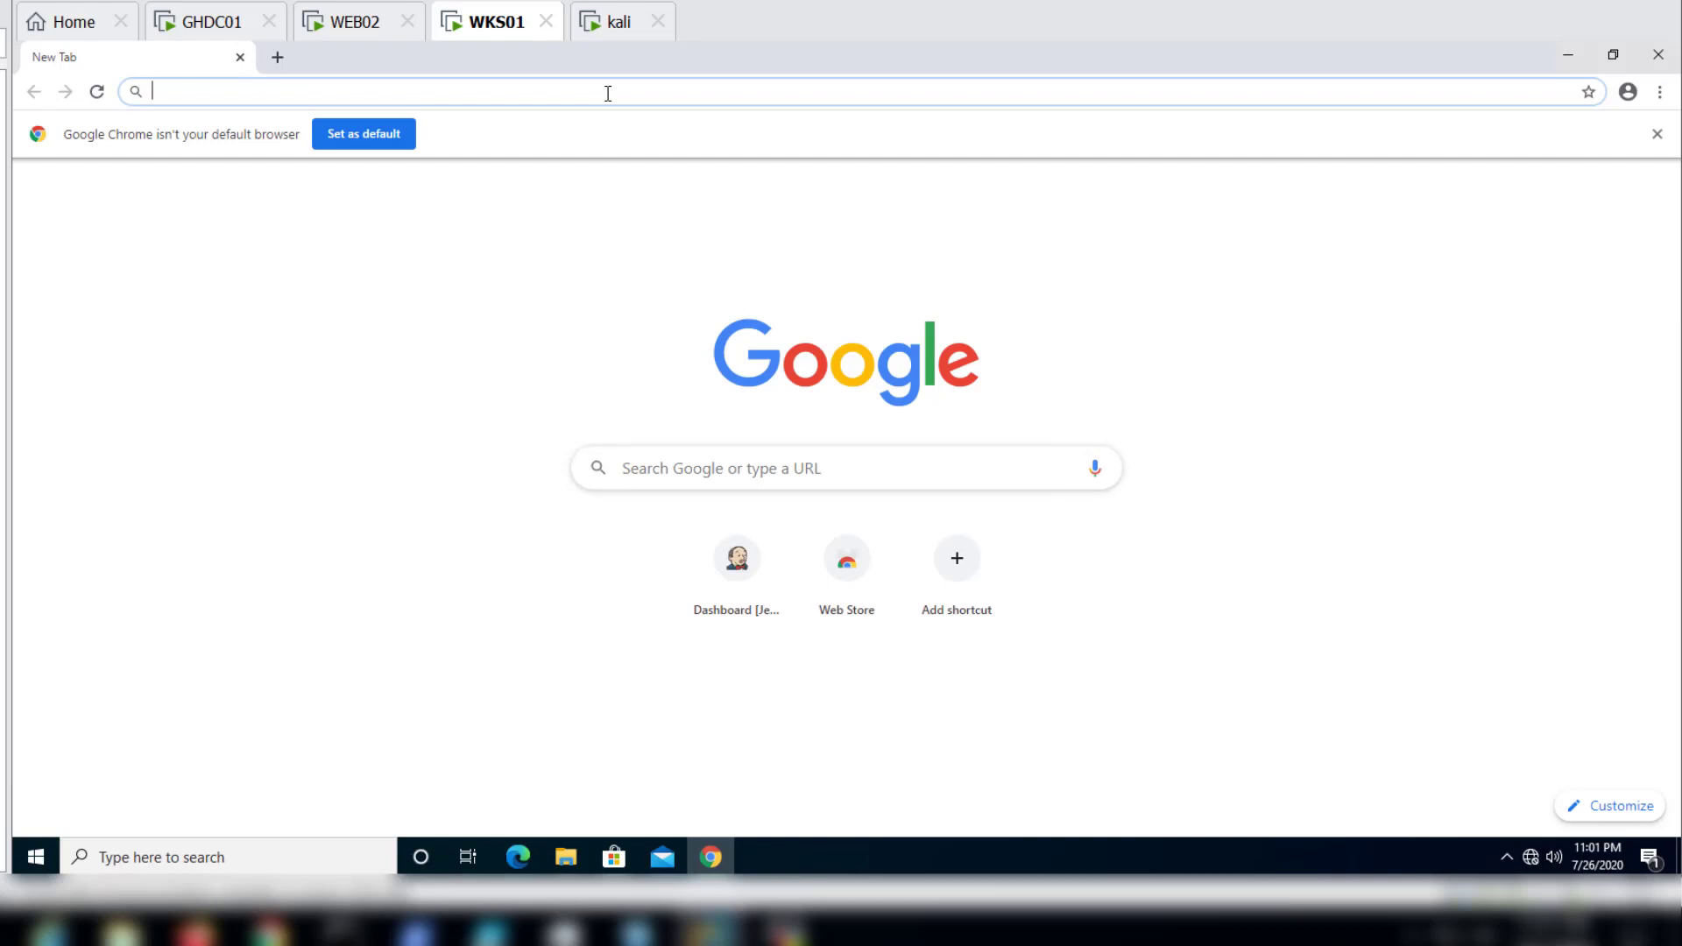
type("web")
key("BackSpace")
key("BackSpace")
key("BackSpace")
key("BackSpace")
type("http://web02.gh.afro.local:8080")
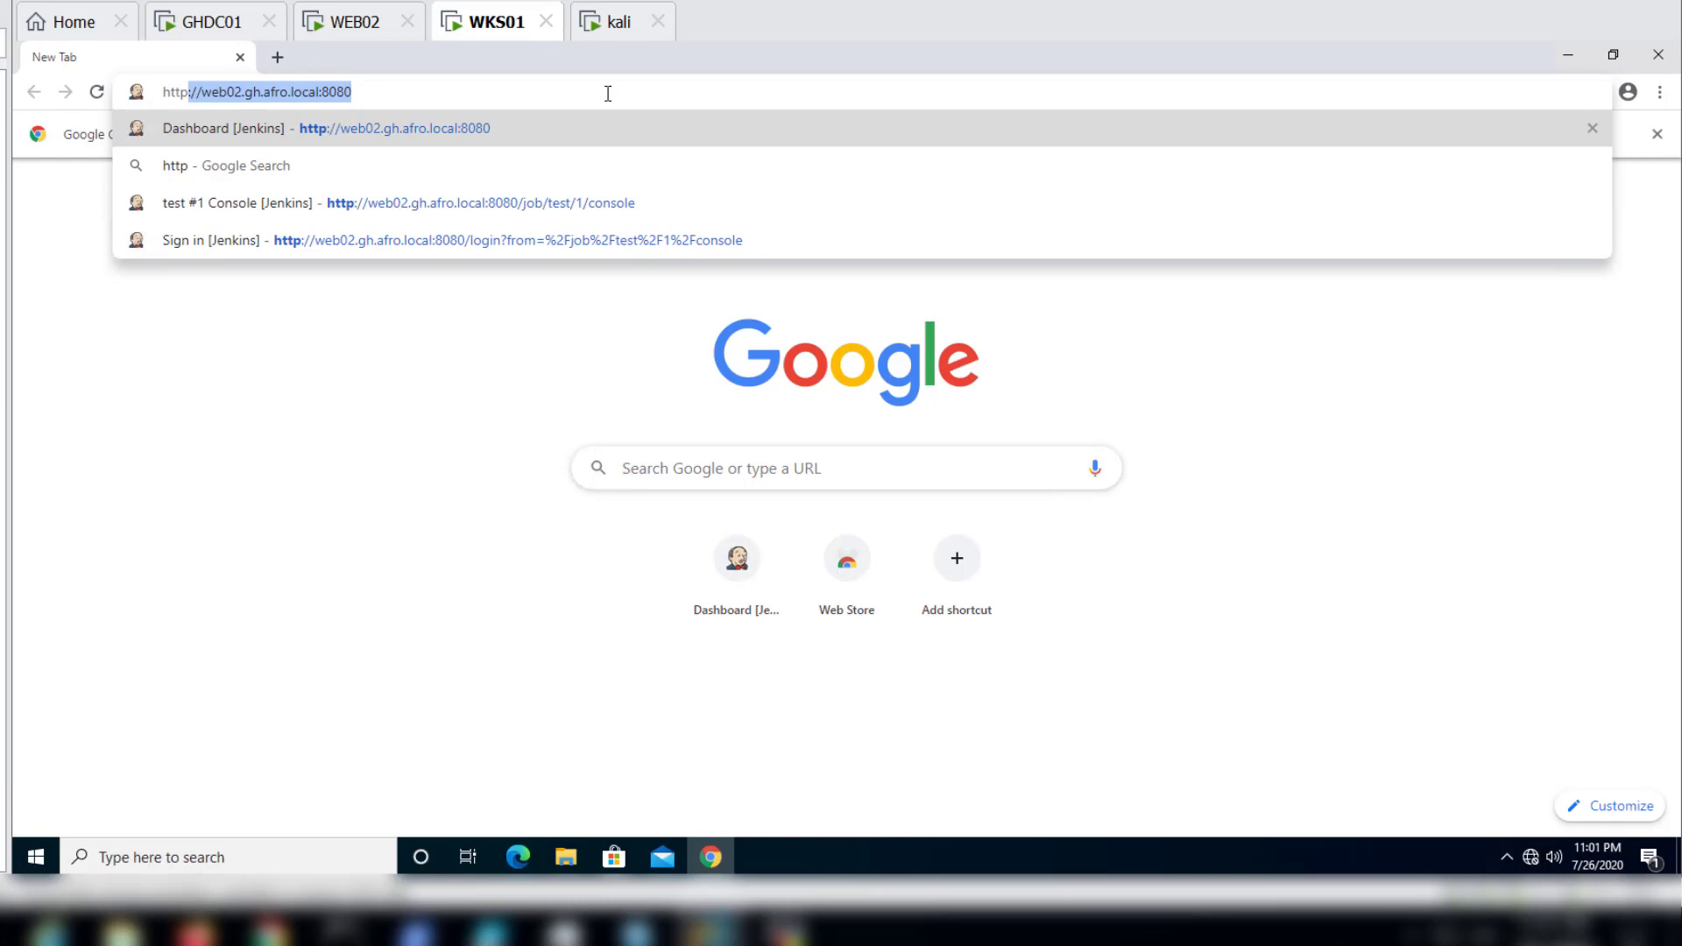
key("Return")
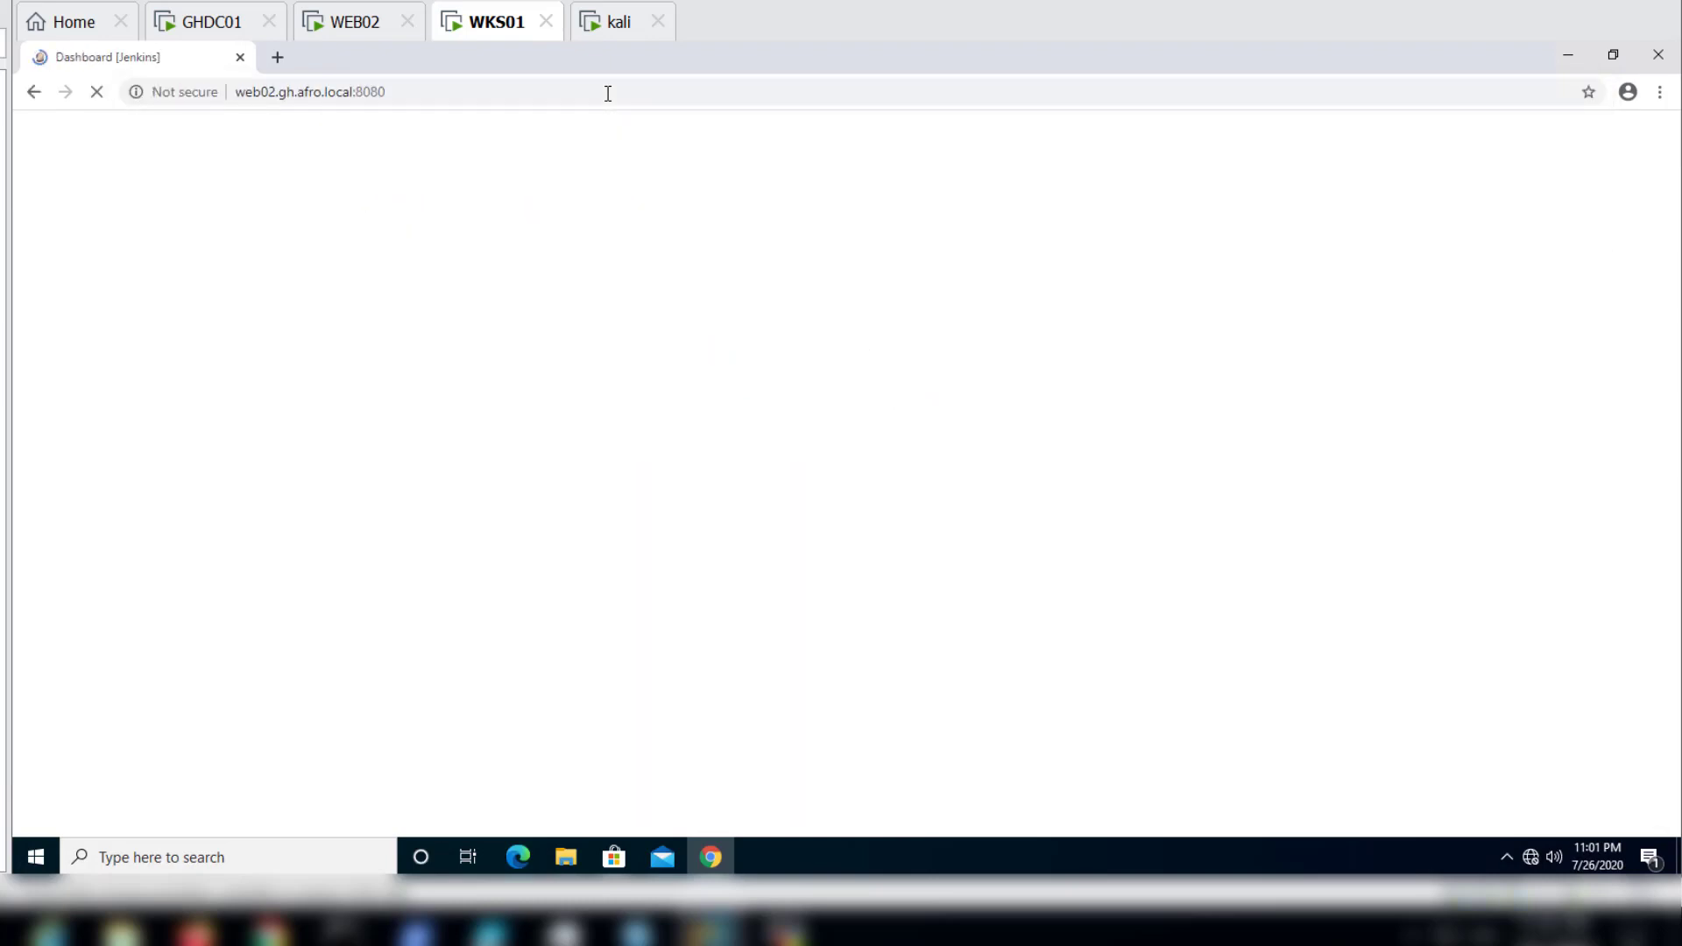
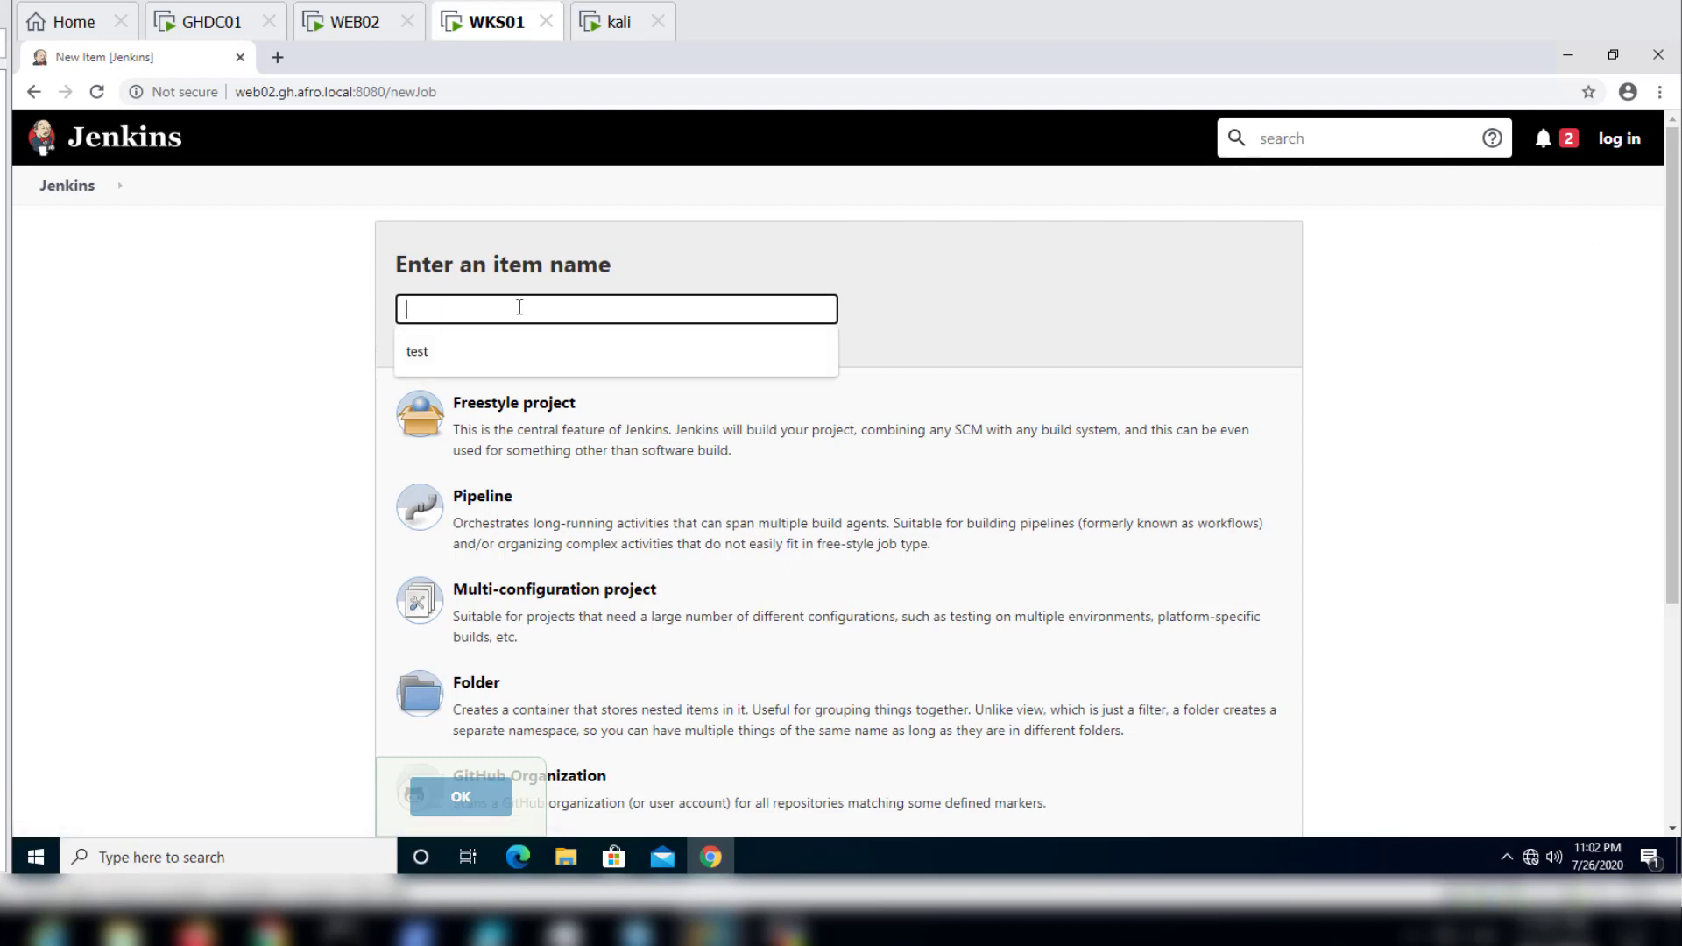
Step: Enter Test as the name of the new Jenkins item
type("Test")
left_click(1079, 339)
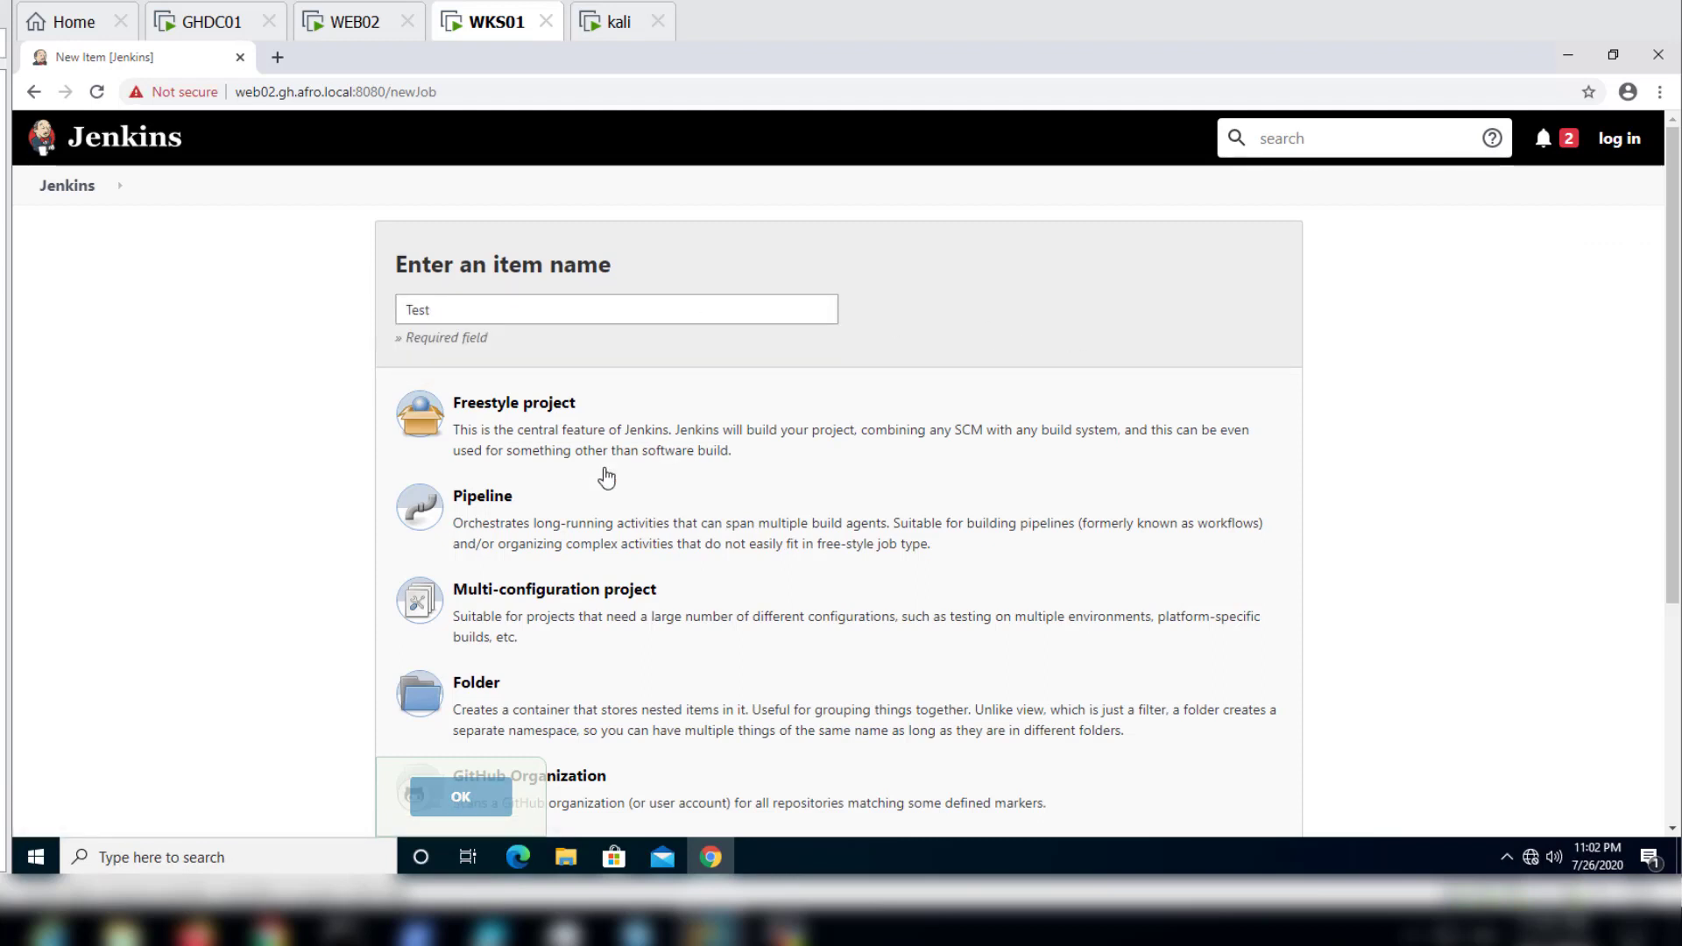
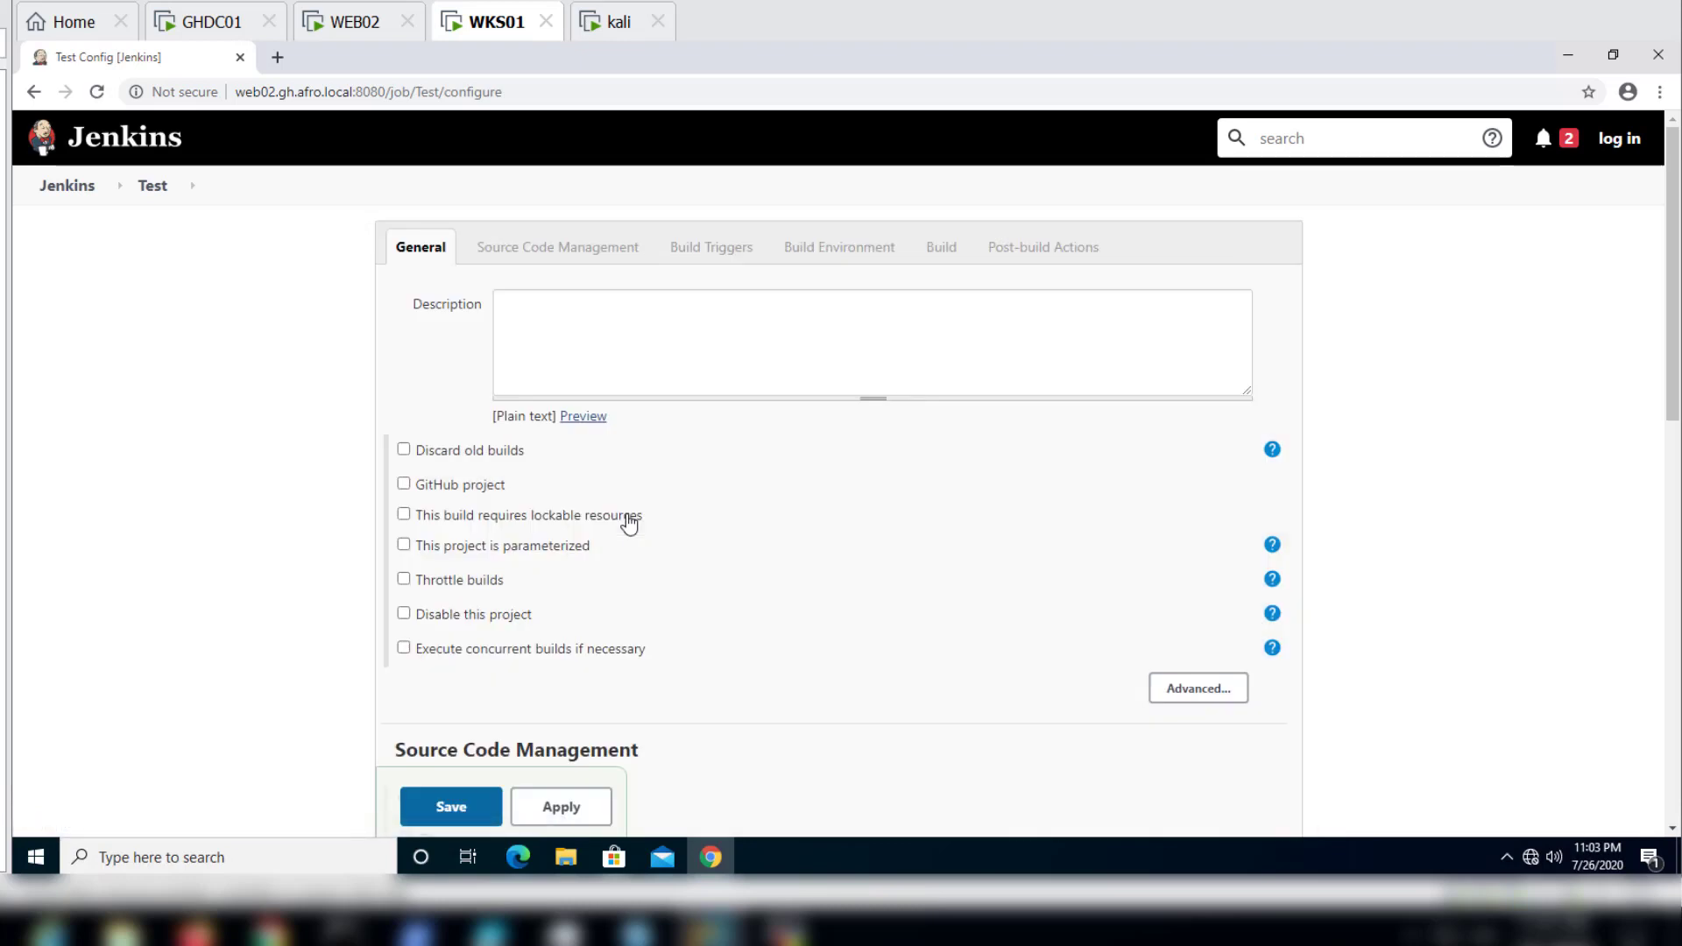
Step: Look through the Test item's configuration page down to the Build and Post-build Actions sections
scroll(631, 524, "down", 3)
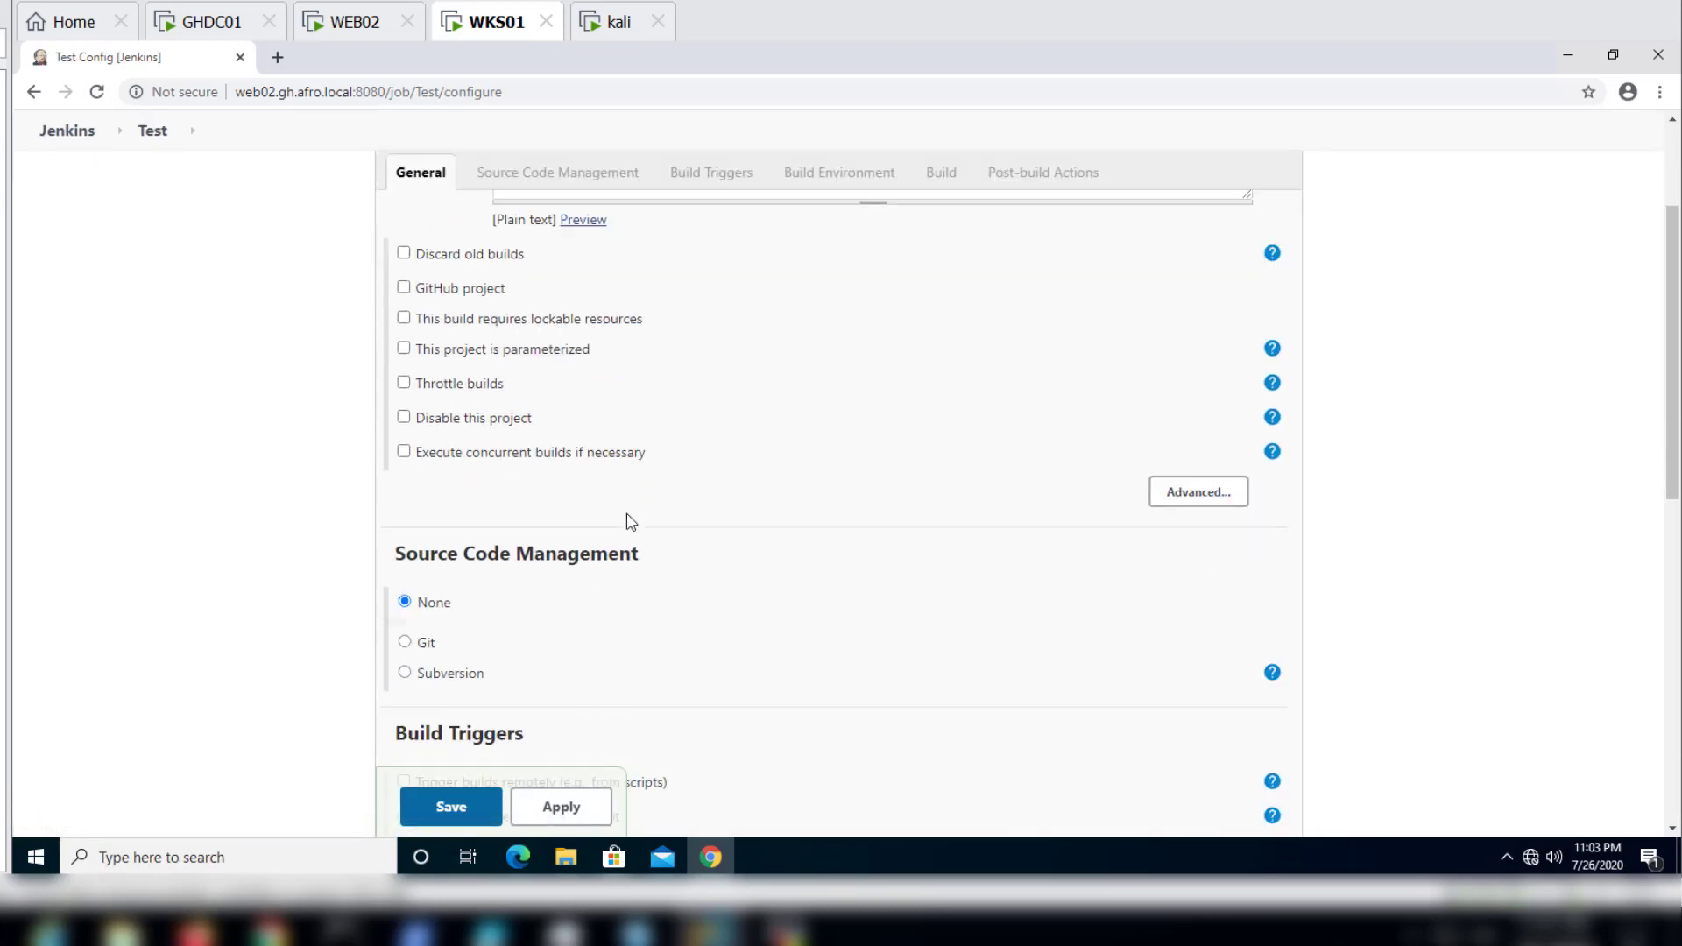
scroll(630, 525, "down", 8)
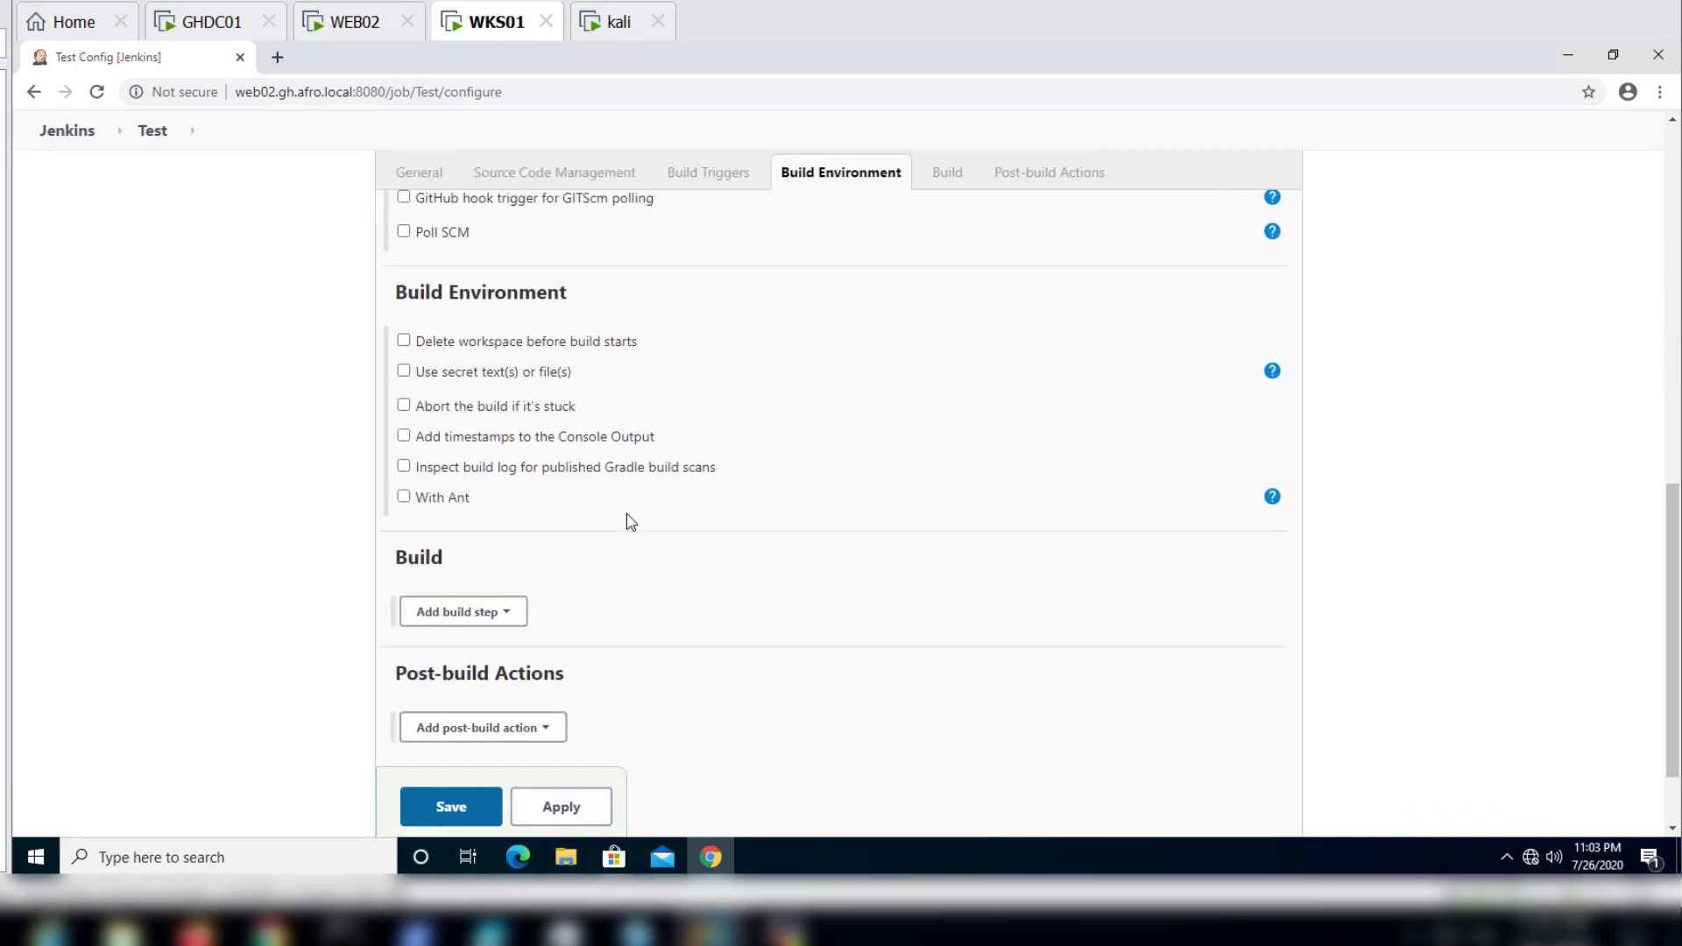
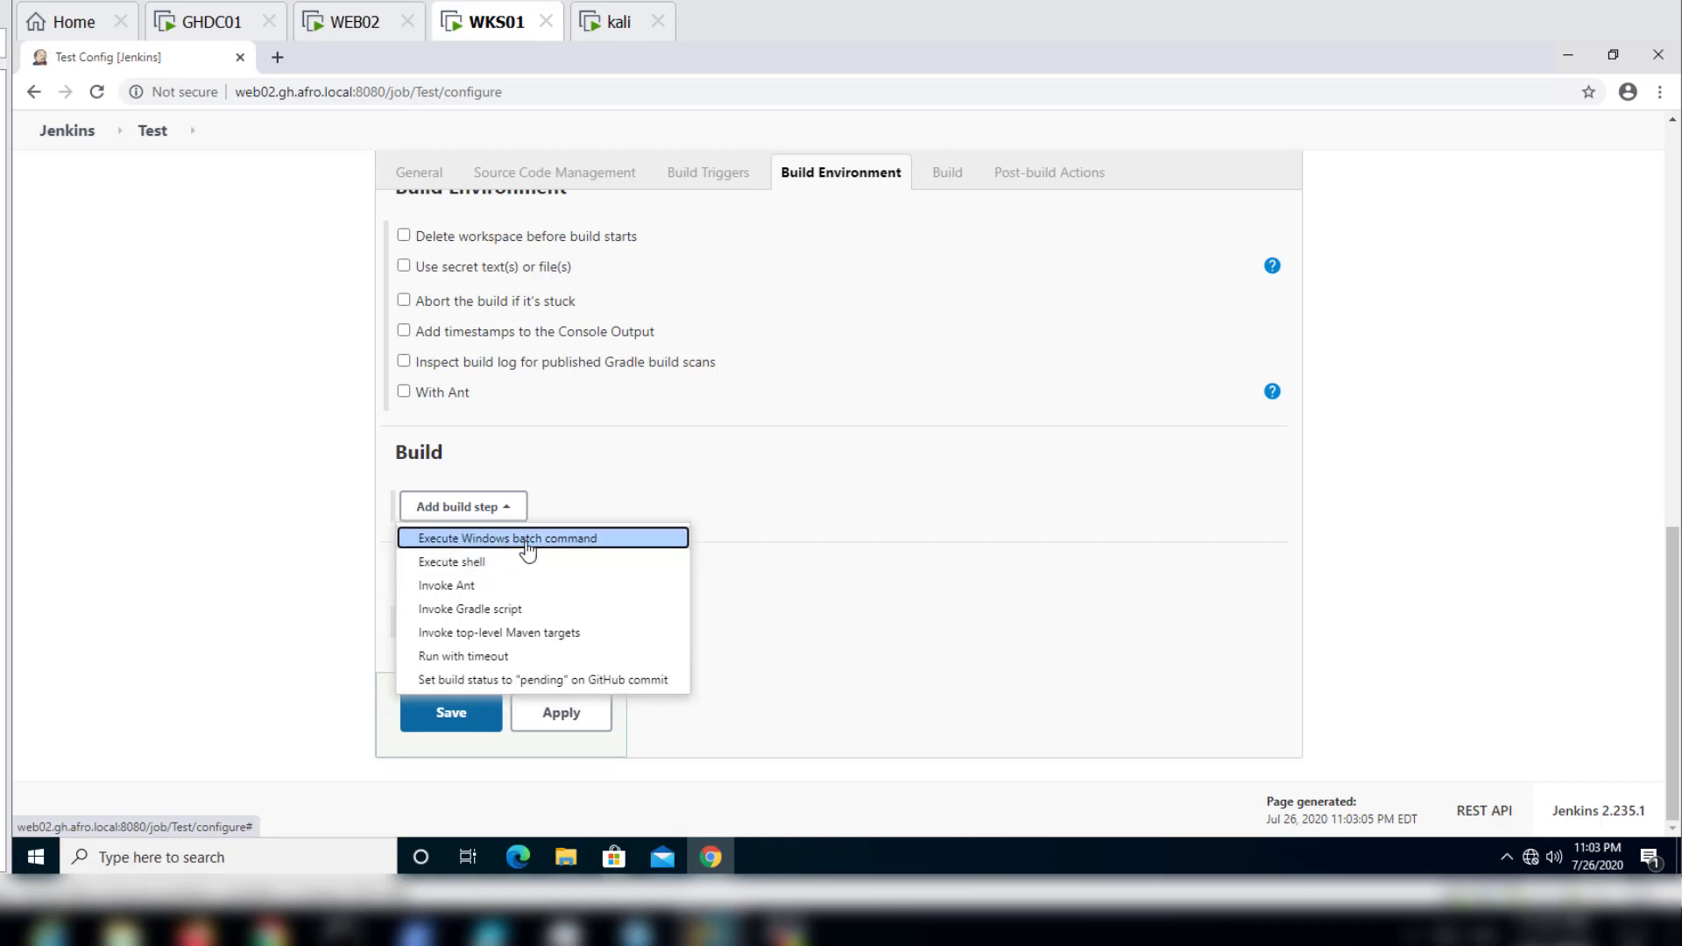
Step: Add an Execute Windows batch command build step that runs "ipconfig /all" and apply the configuration
left_click(528, 542)
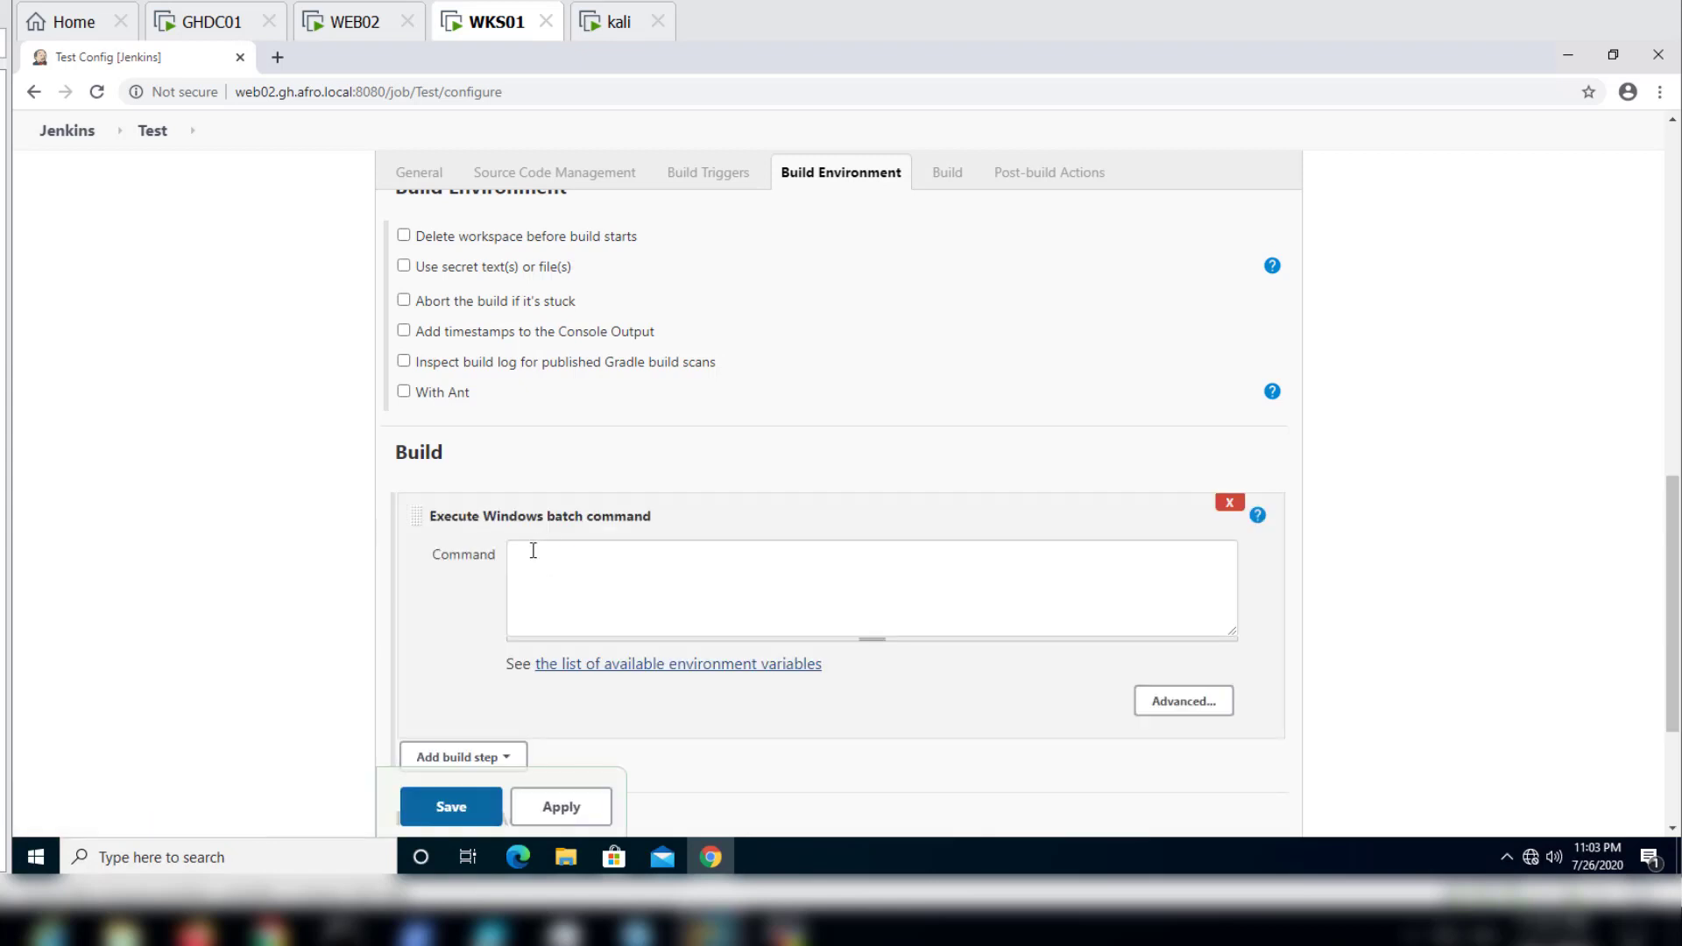
left_click(537, 558)
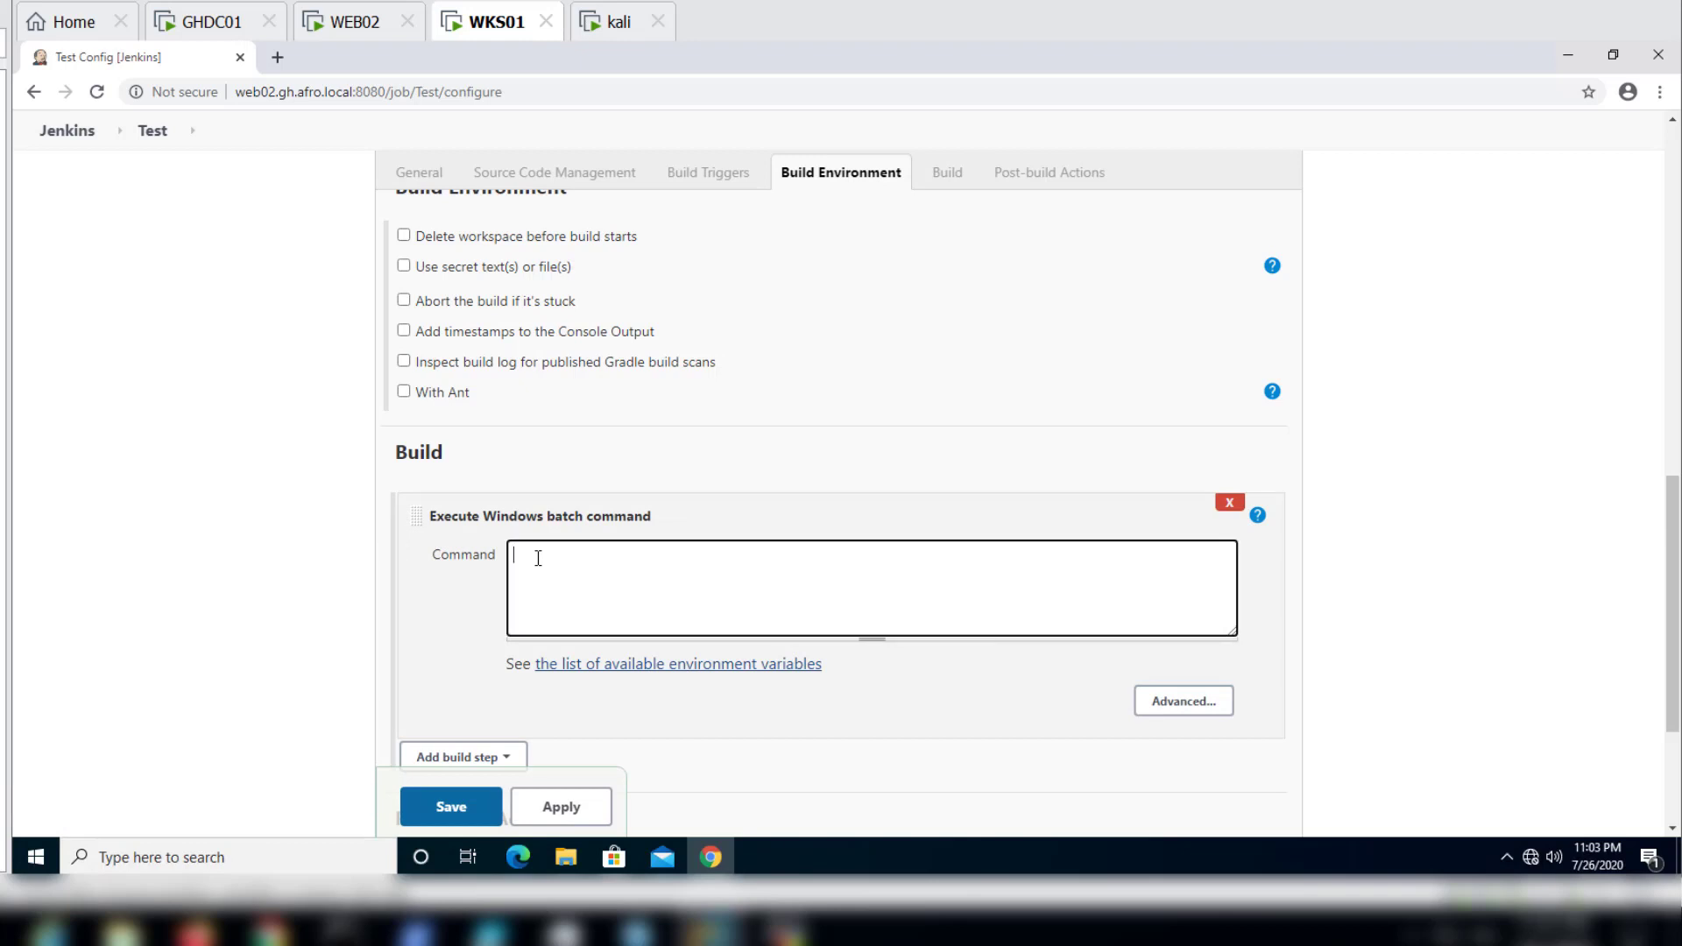
type("ipconfig /all")
left_click(556, 816)
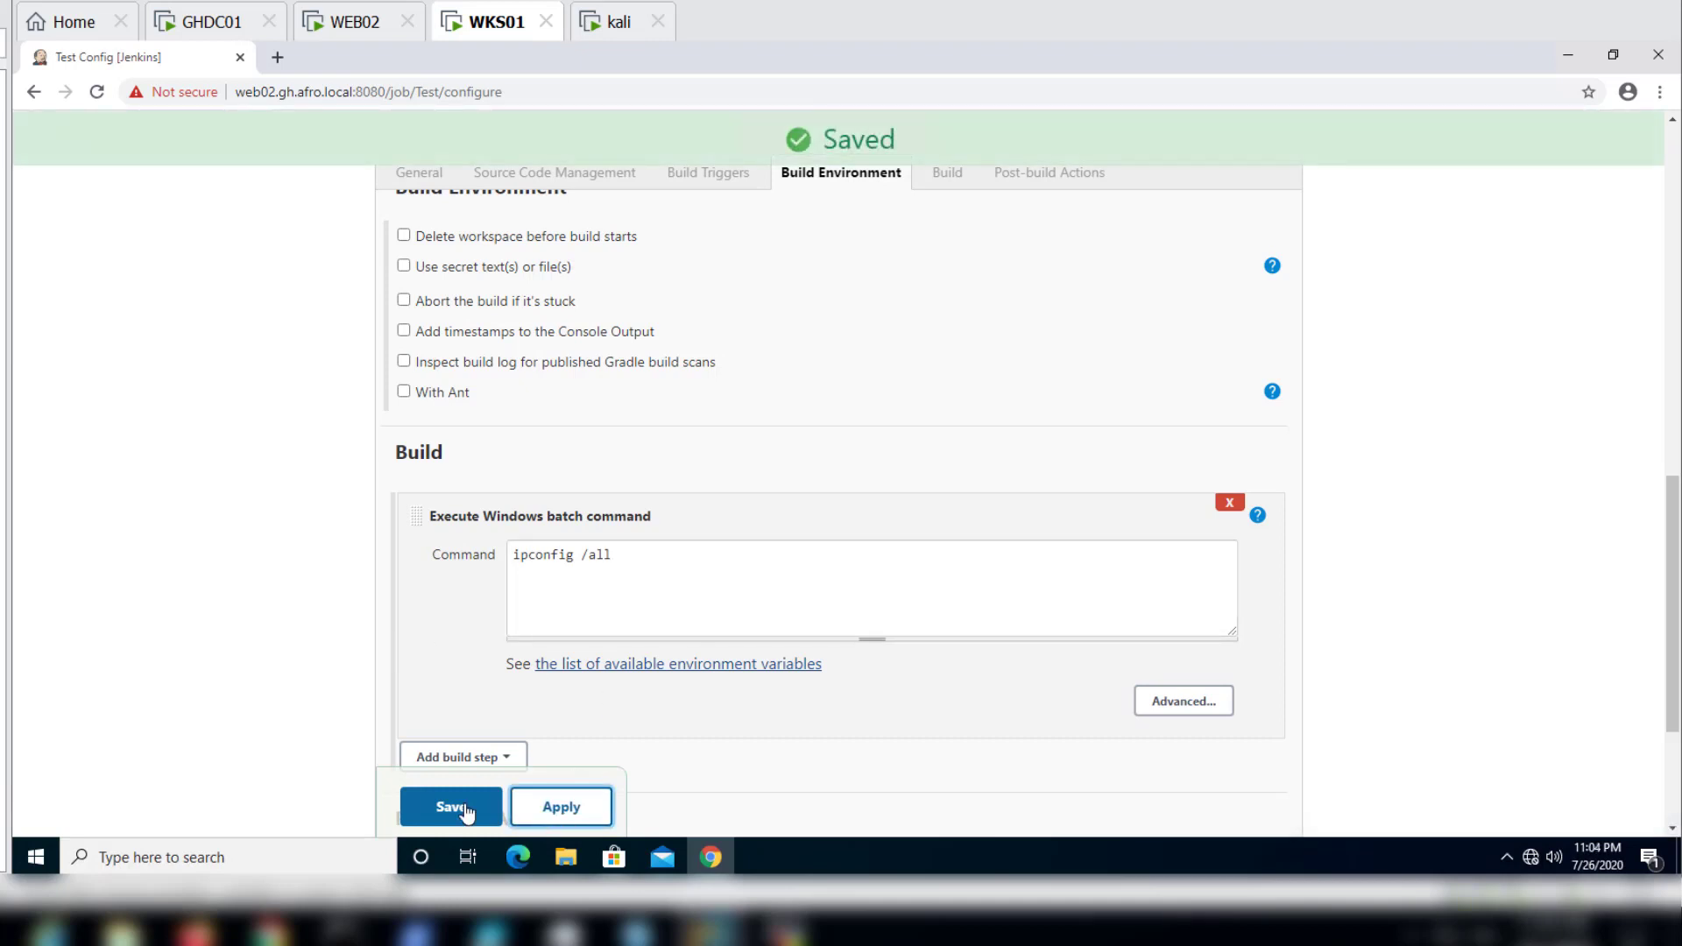
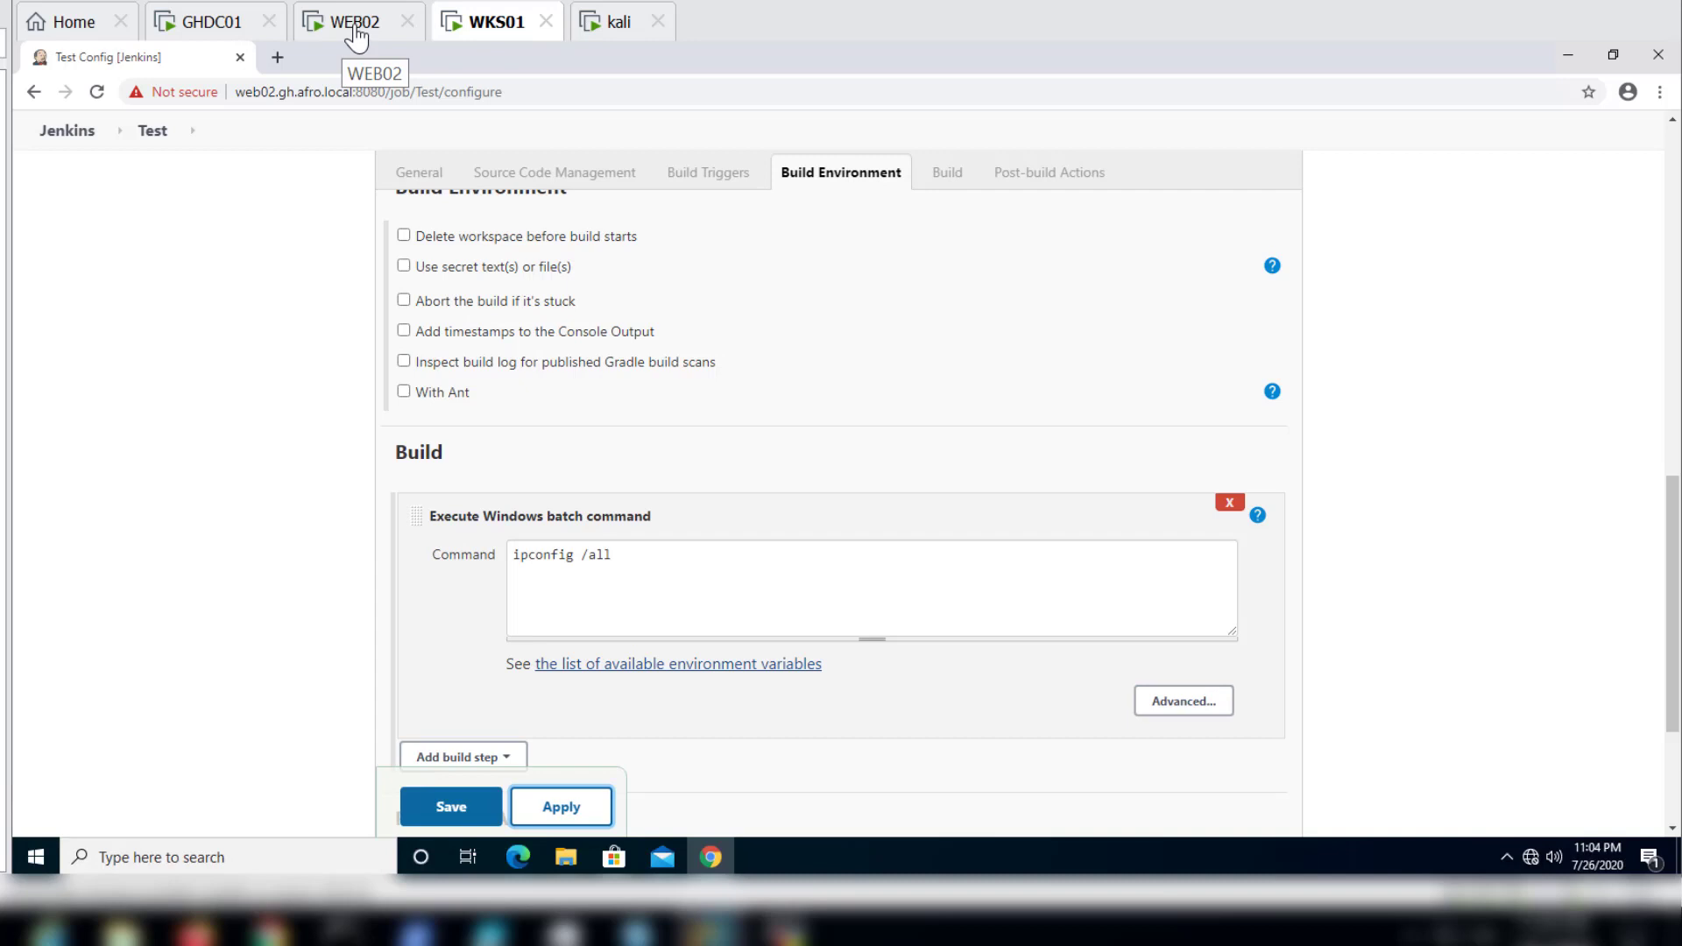
Step: Save the Test item's configuration with its Windows batch command build step
left_click(452, 808)
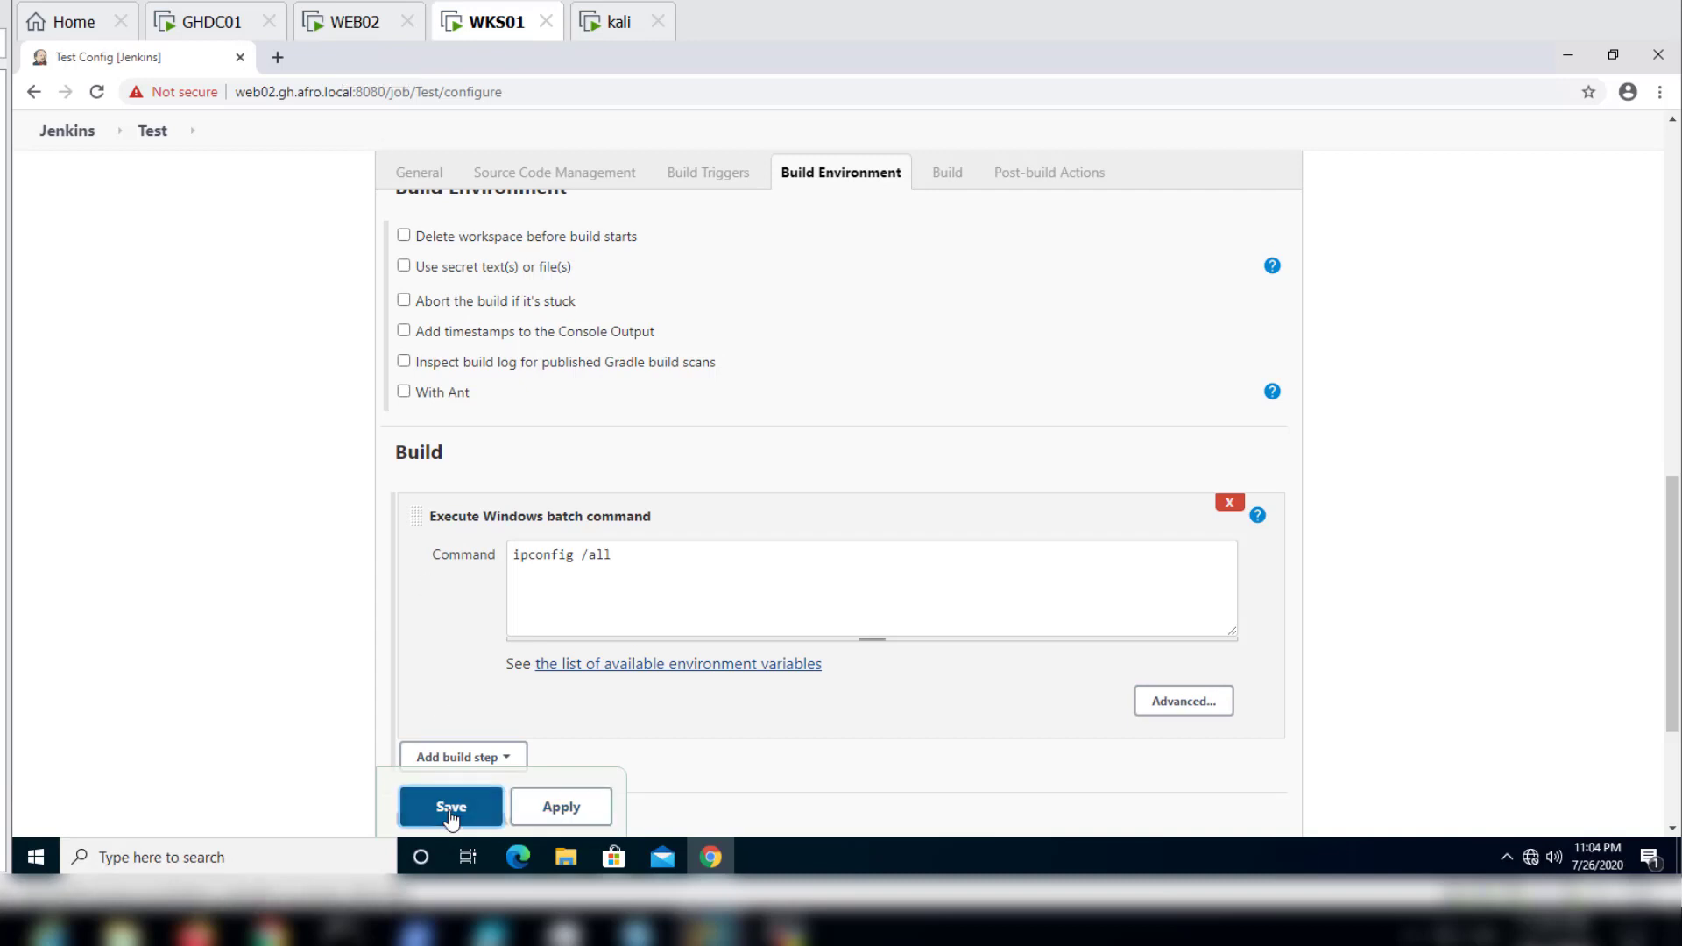